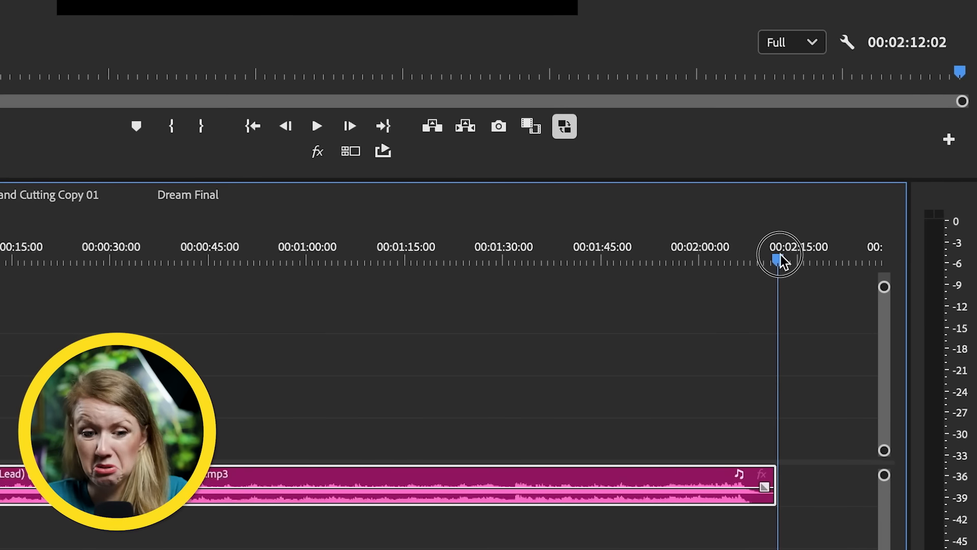
{"action": "left_click_drag", "start_coordinate": [782, 263], "coordinate": [747, 262]}
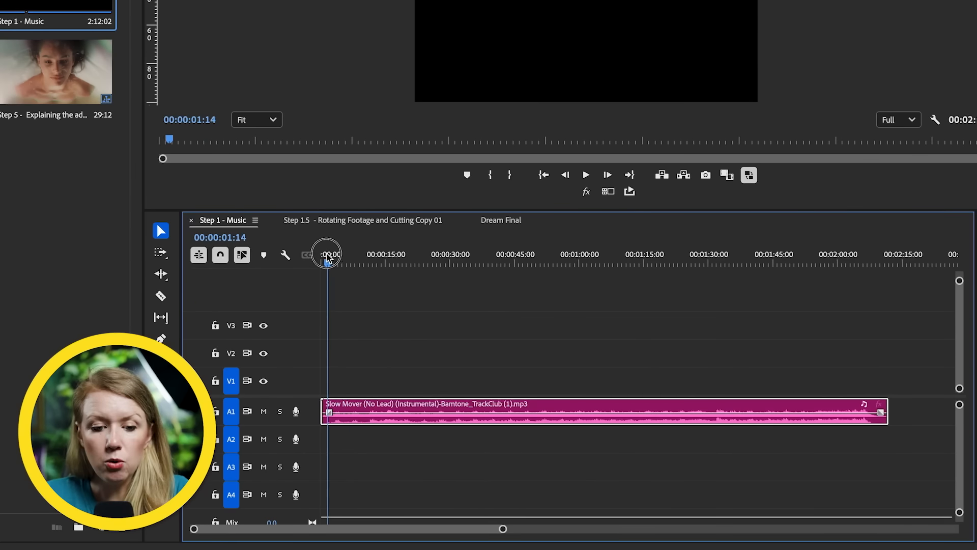
{"action": "left_click_drag", "start_coordinate": [328, 255], "coordinate": [338, 261]}
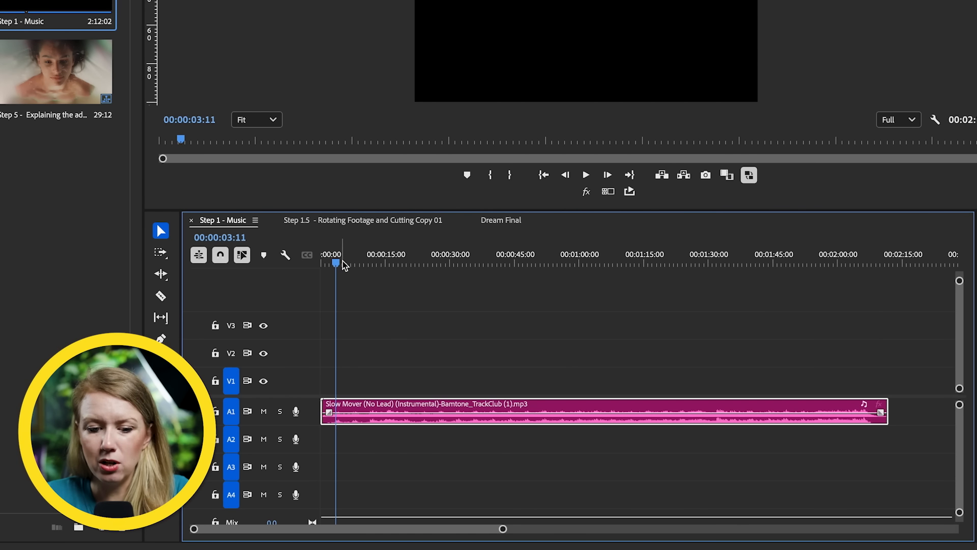
{"action": "left_click", "coordinate": [354, 263]}
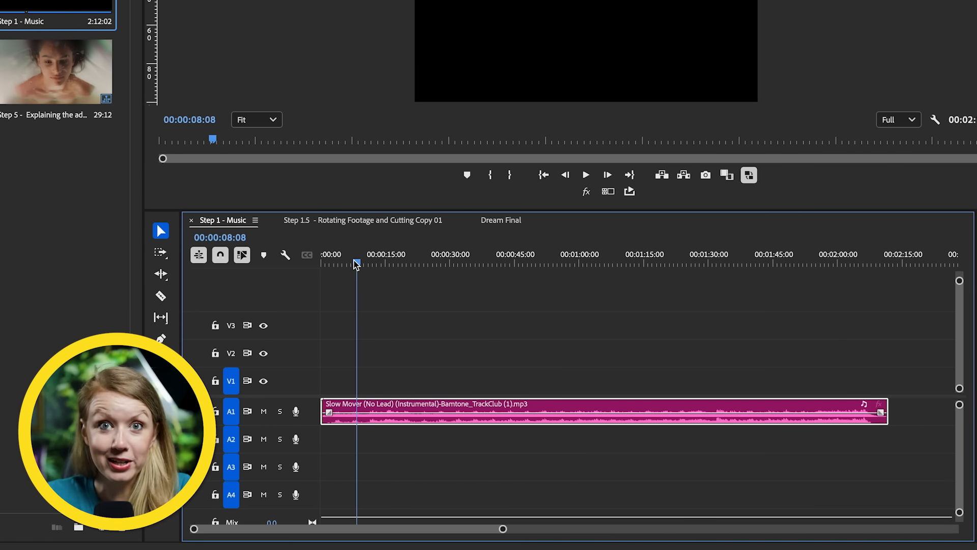
Step: Cut away the music clip's opening up to 00:00:30:04 and move the remaining part to the sequence start
{"action": "left_click_drag", "start_coordinate": [355, 262], "coordinate": [456, 274]}
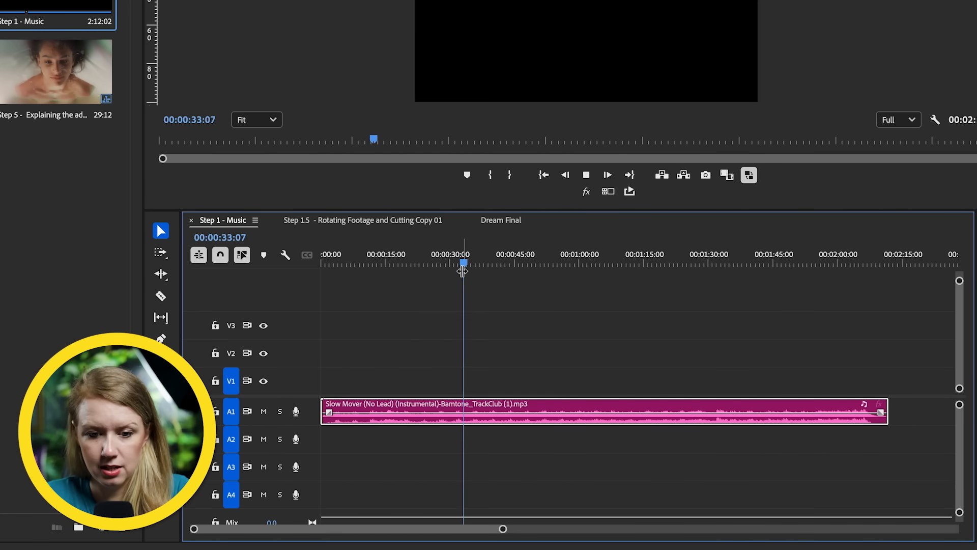
{"action": "left_click_drag", "start_coordinate": [462, 261], "coordinate": [454, 260]}
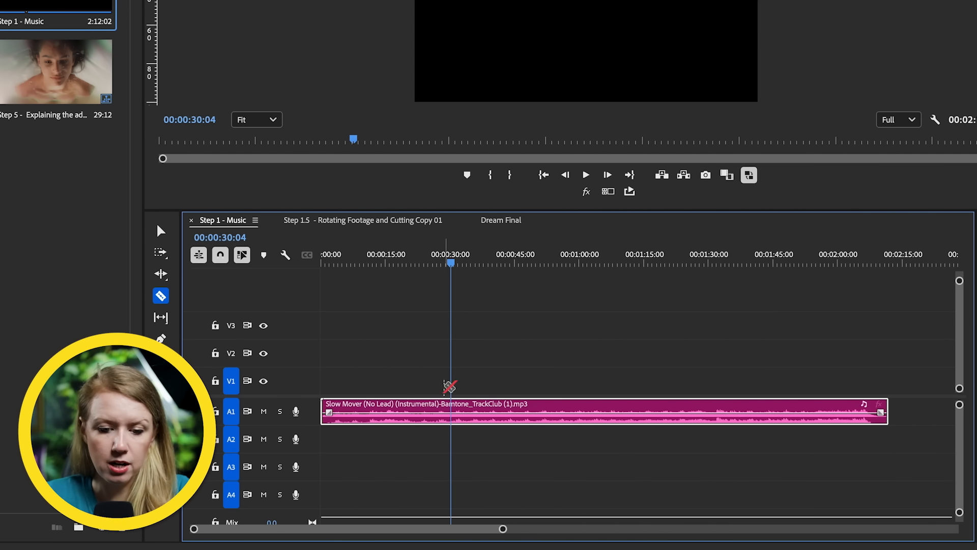
{"action": "left_click", "coordinate": [454, 417]}
{"action": "key", "text": "v"}
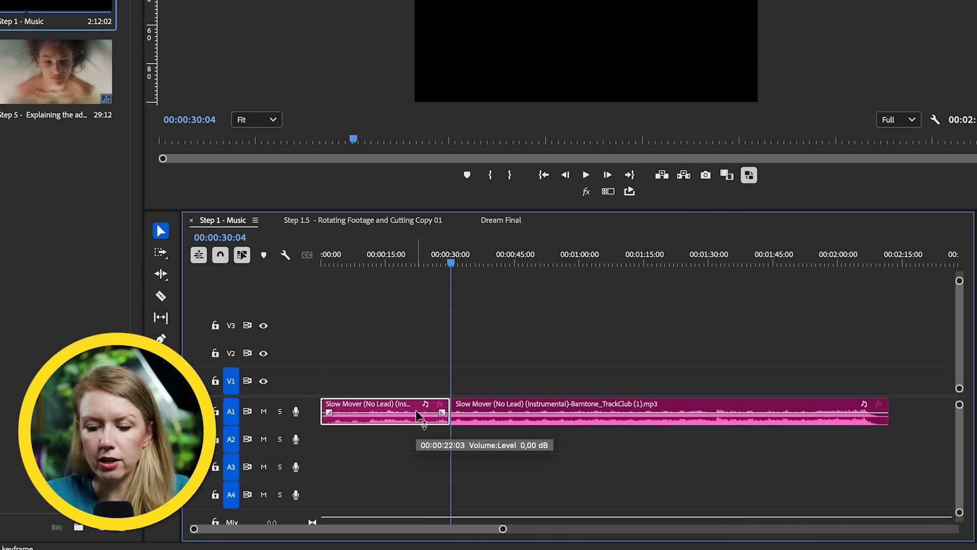
{"action": "key", "text": "BackSpace"}
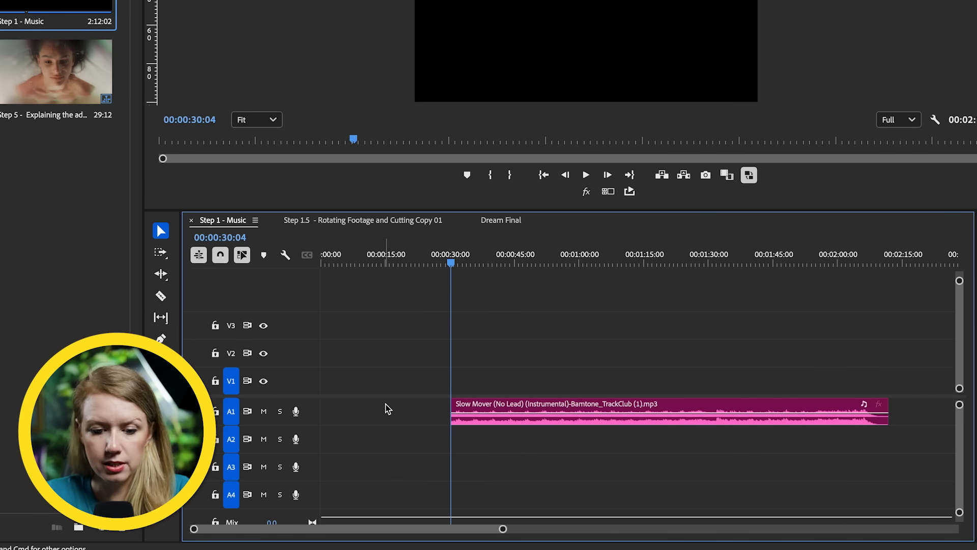
{"action": "left_click_drag", "start_coordinate": [485, 421], "coordinate": [338, 425]}
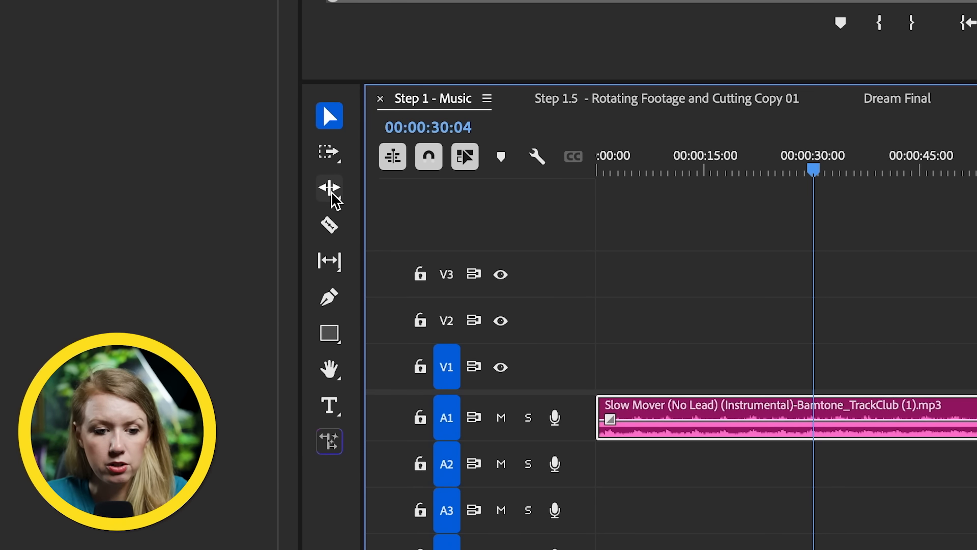
Step: Shorten the music clip to end at 00:00:30:00 using the Remix Tool
{"action": "left_click", "coordinate": [332, 193]}
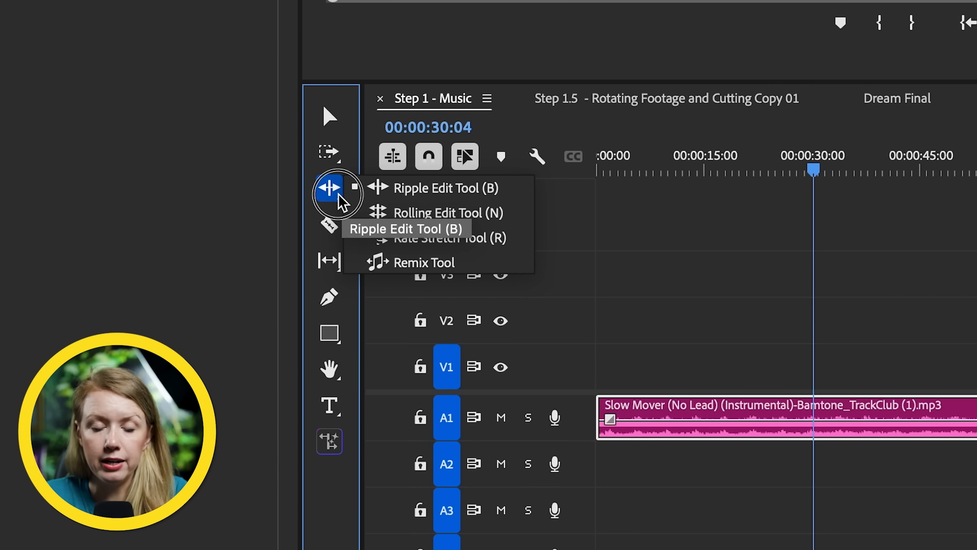
{"action": "left_click", "coordinate": [415, 268]}
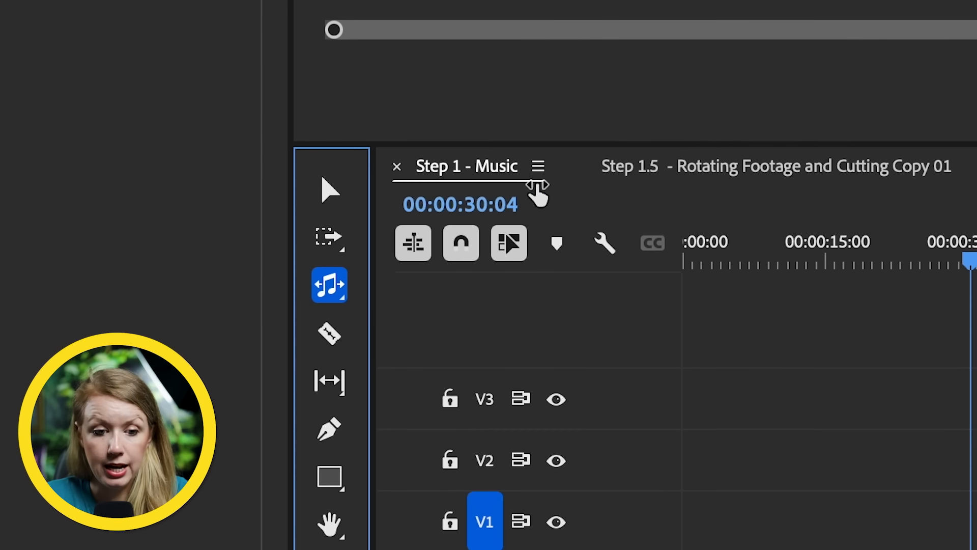
{"action": "left_click", "coordinate": [505, 209]}
{"action": "key", "text": "BackSpace"}
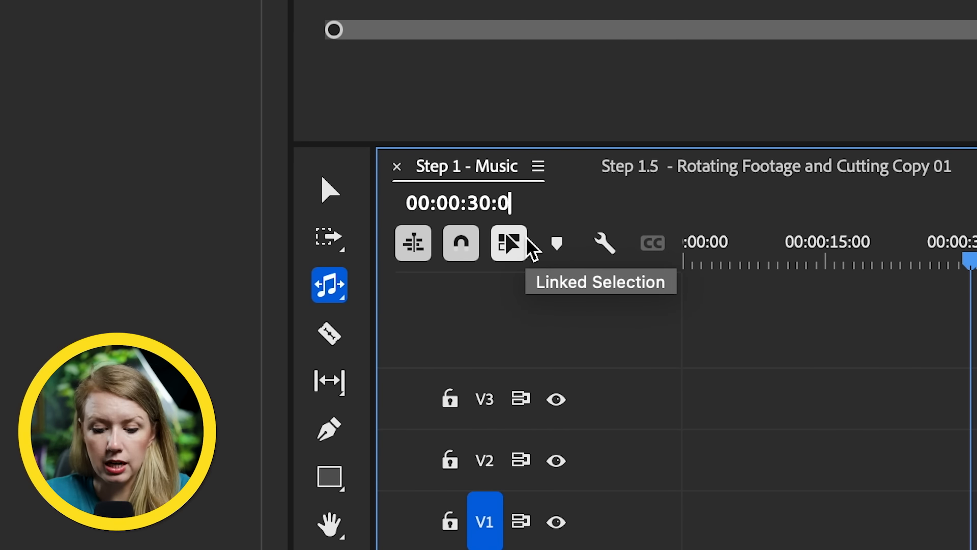
{"action": "type", "text": "0"}
{"action": "key", "text": "Return"}
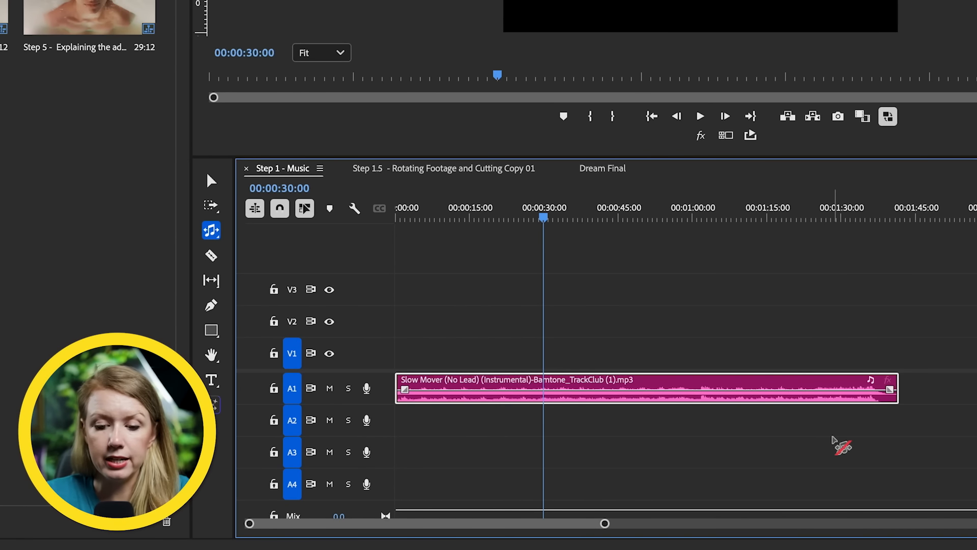
{"action": "left_click_drag", "start_coordinate": [896, 387], "coordinate": [543, 402]}
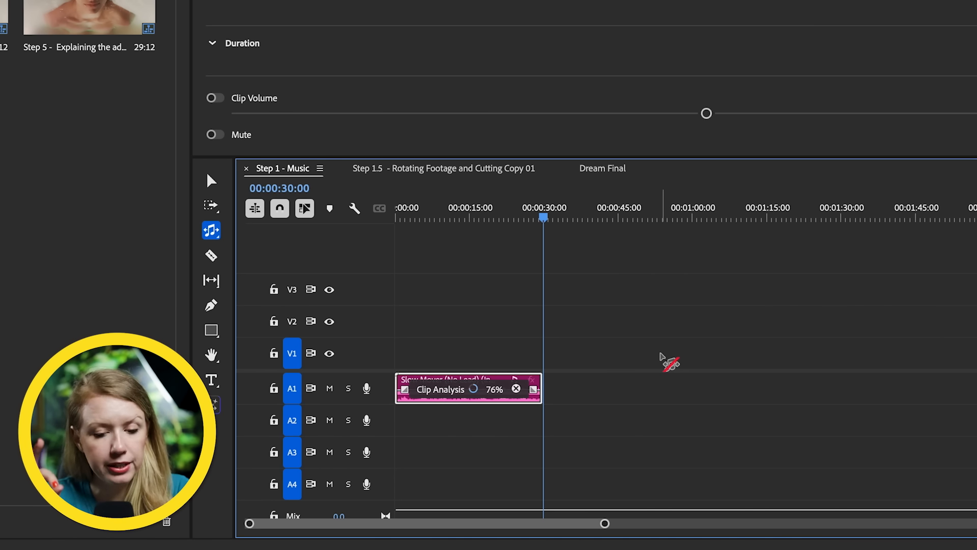
Step: Enlarge audio track A1 and review the remix transition points near the start of the music
{"action": "left_click_drag", "start_coordinate": [534, 212], "coordinate": [448, 213]}
{"action": "left_click_drag", "start_coordinate": [385, 404], "coordinate": [385, 424]}
{"action": "left_click_drag", "start_coordinate": [605, 524], "coordinate": [513, 517]}
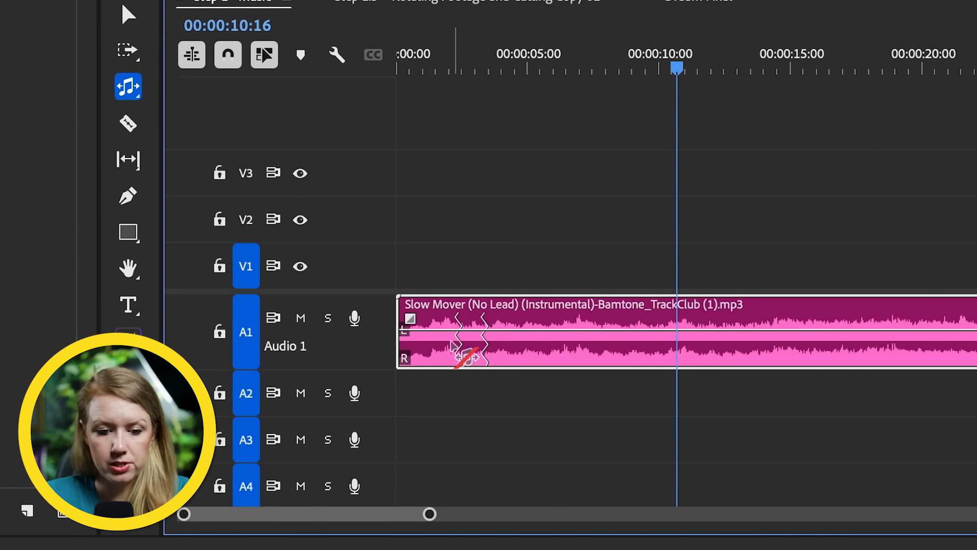
{"action": "left_click_drag", "start_coordinate": [447, 54], "coordinate": [453, 76]}
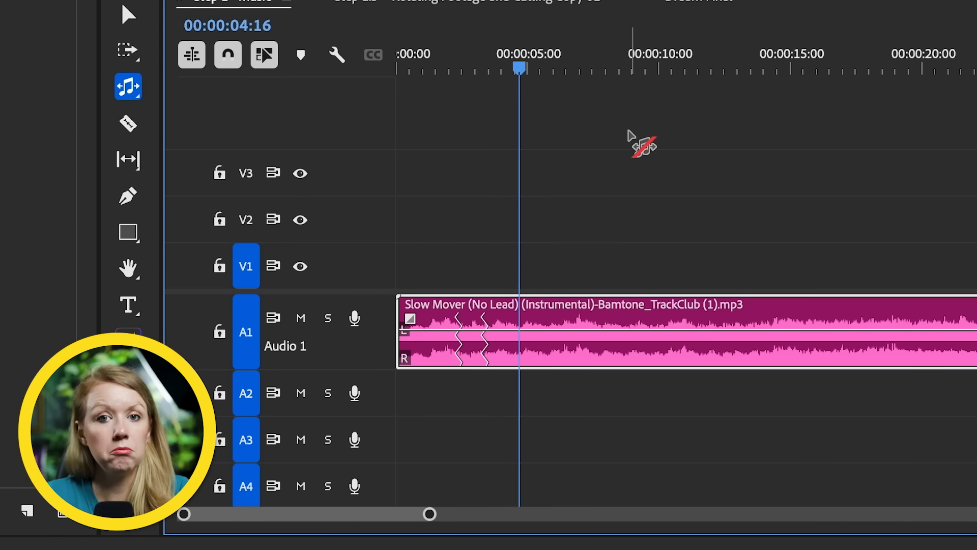
{"action": "left_click", "coordinate": [681, 46]}
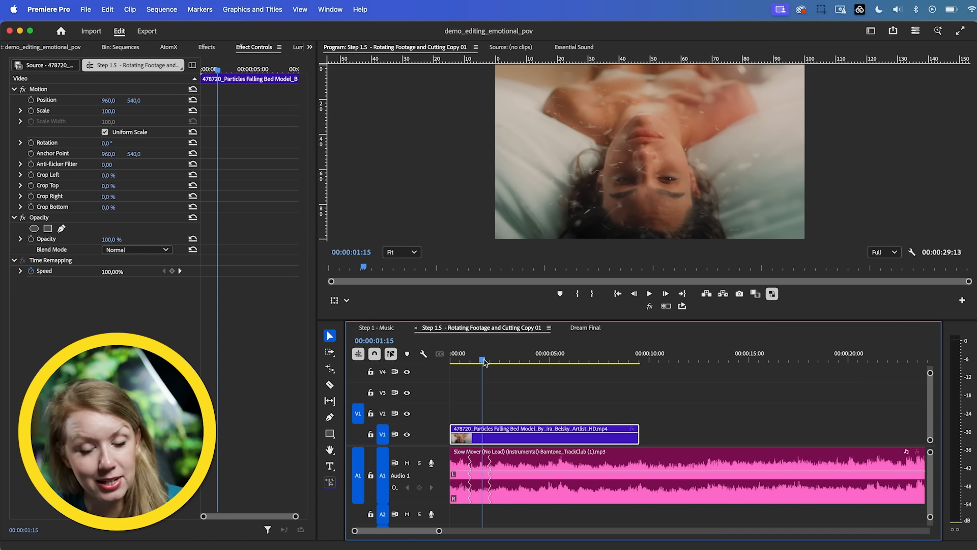
Step: Rotate the Particles Falling Bed Model video clip by 180° and preview it
{"action": "left_click_drag", "start_coordinate": [485, 366], "coordinate": [512, 394]}
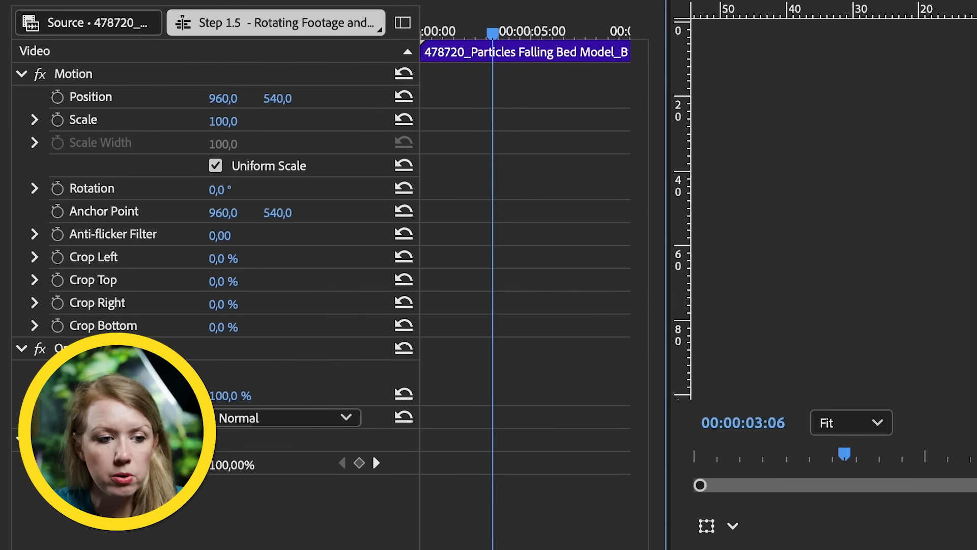
{"action": "left_click", "coordinate": [121, 143]}
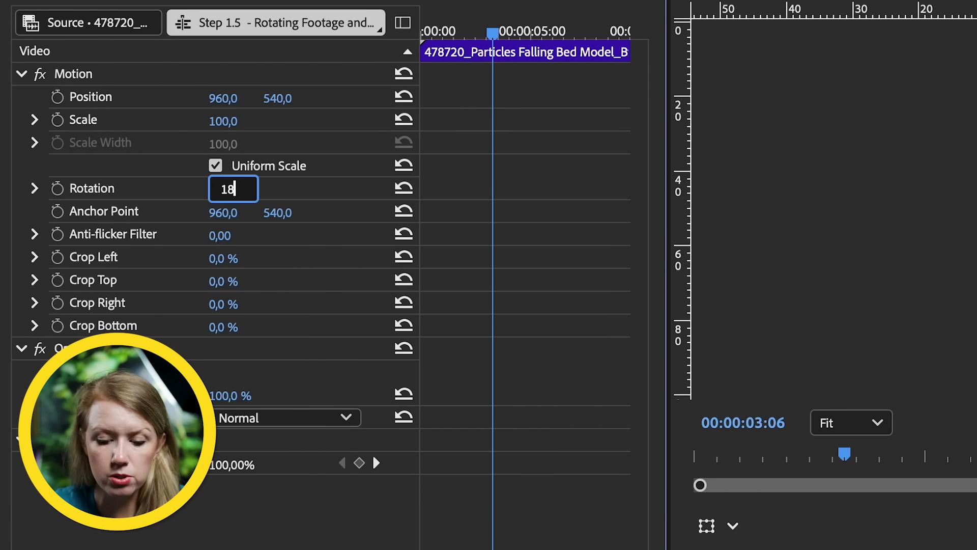
{"action": "key", "text": "Return"}
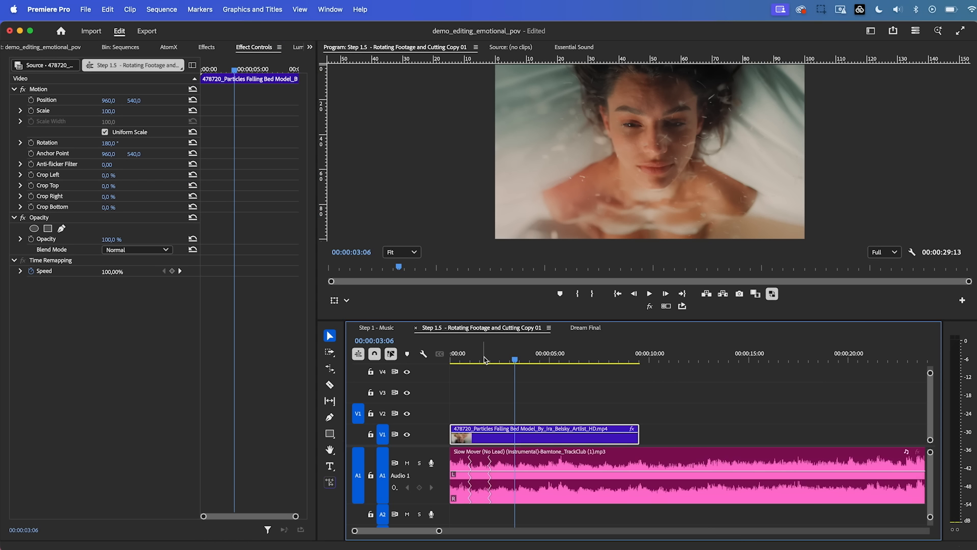
{"action": "left_click_drag", "start_coordinate": [463, 358], "coordinate": [433, 356]}
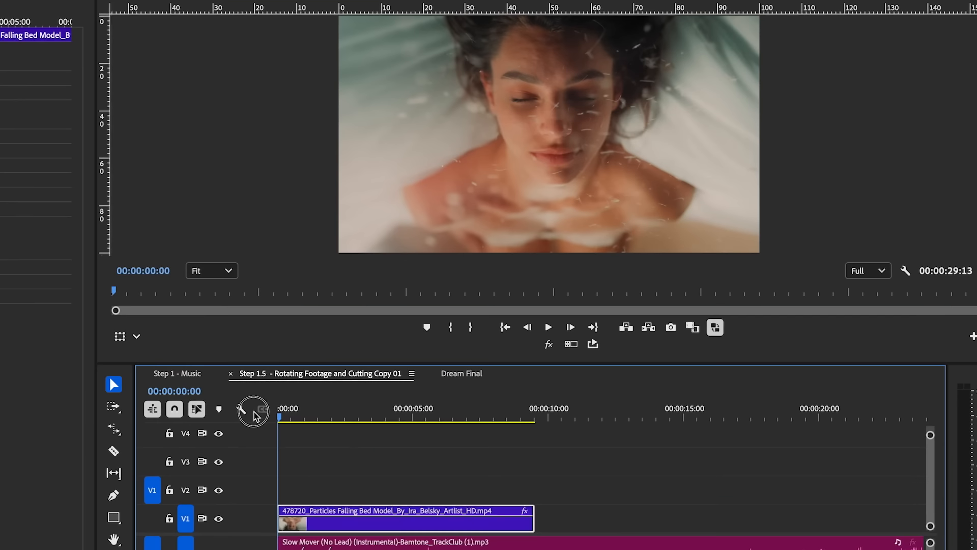
{"action": "left_click_drag", "start_coordinate": [285, 421], "coordinate": [401, 443]}
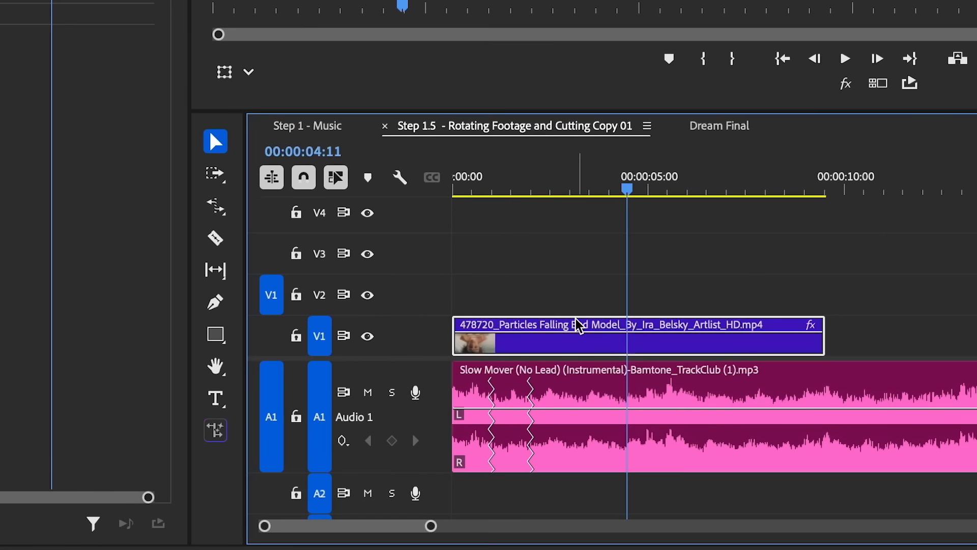
Step: Reverse the playback of the Particles Falling Bed Model clip, leaving its speed at 100%
{"action": "right_click", "coordinate": [367, 513]}
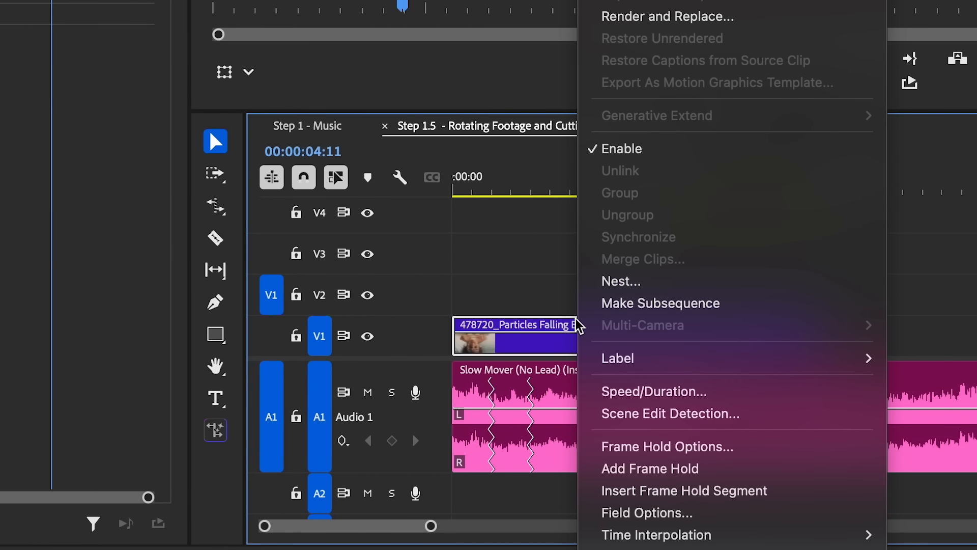
{"action": "left_click", "coordinate": [639, 391]}
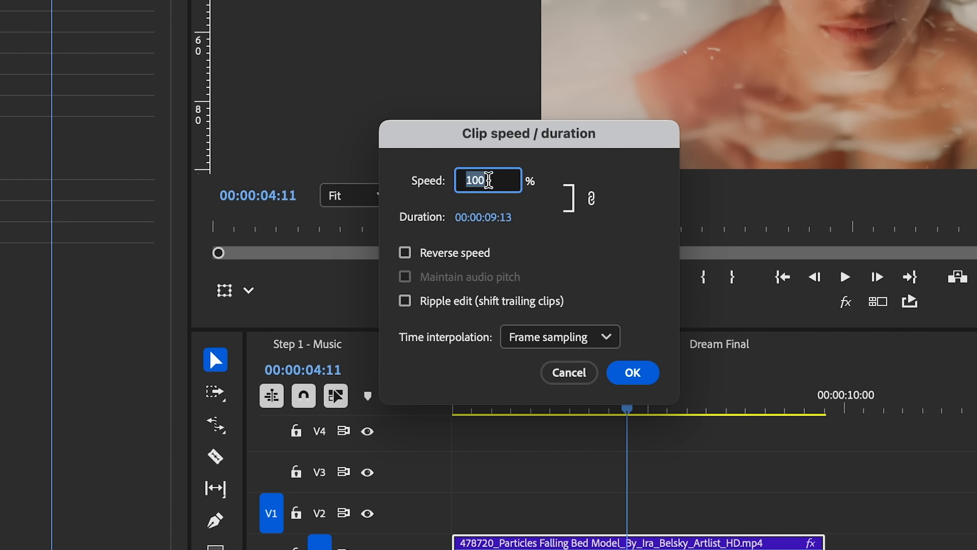
{"action": "left_click", "coordinate": [405, 253]}
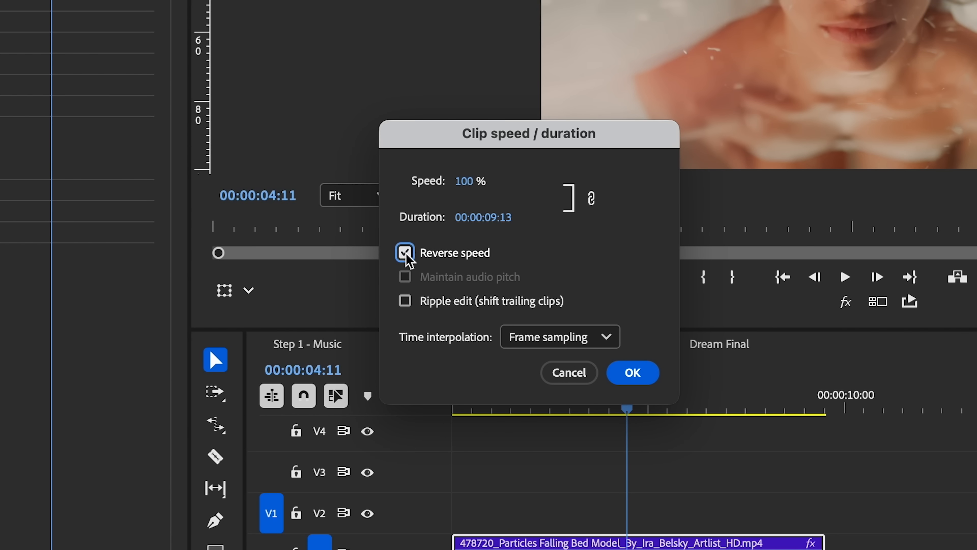
{"action": "left_click", "coordinate": [630, 374]}
Step: Trim about 3 seconds off the beginning of the reversed video clip, keeping it at the sequence start
{"action": "left_click_drag", "start_coordinate": [446, 417], "coordinate": [579, 443]}
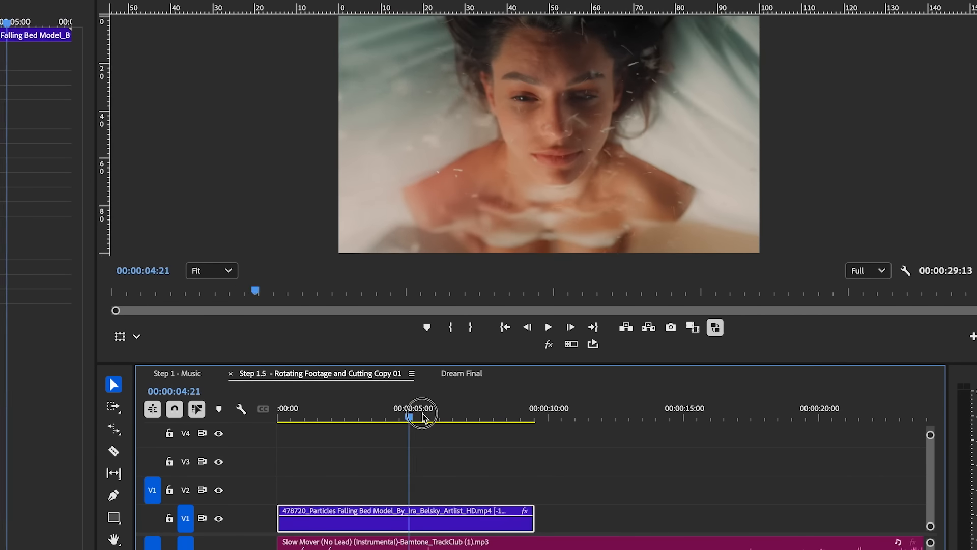
{"action": "left_click_drag", "start_coordinate": [519, 444], "coordinate": [338, 441]}
{"action": "left_click_drag", "start_coordinate": [282, 509], "coordinate": [371, 516]}
{"action": "left_click_drag", "start_coordinate": [357, 419], "coordinate": [414, 451]}
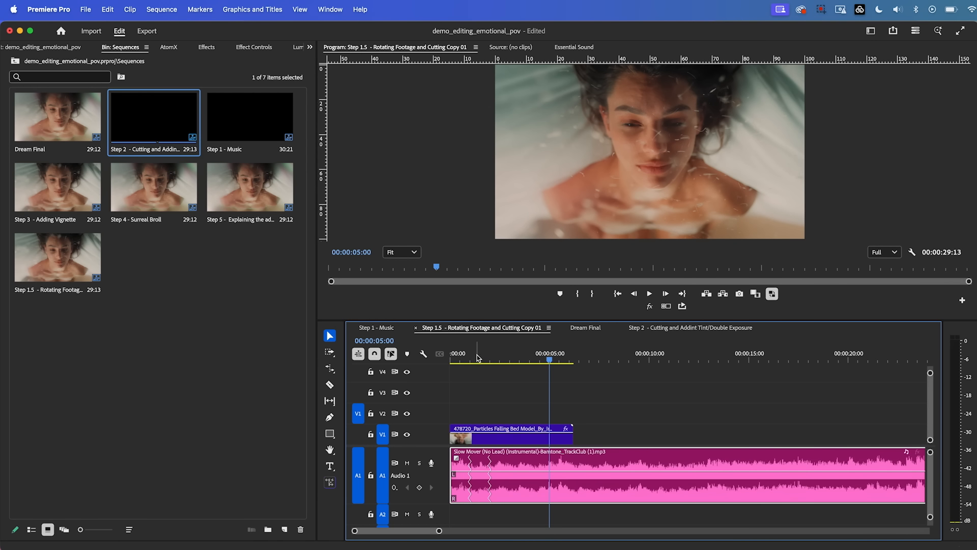
Step: Check in the timeline display settings that audio waveforms are set to show
{"action": "left_click", "coordinate": [460, 359]}
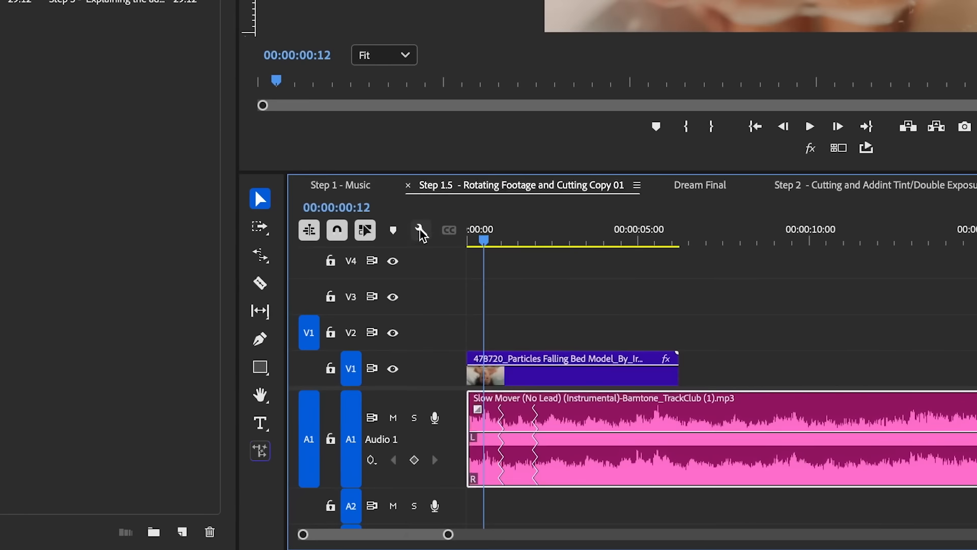
{"action": "left_click", "coordinate": [423, 354]}
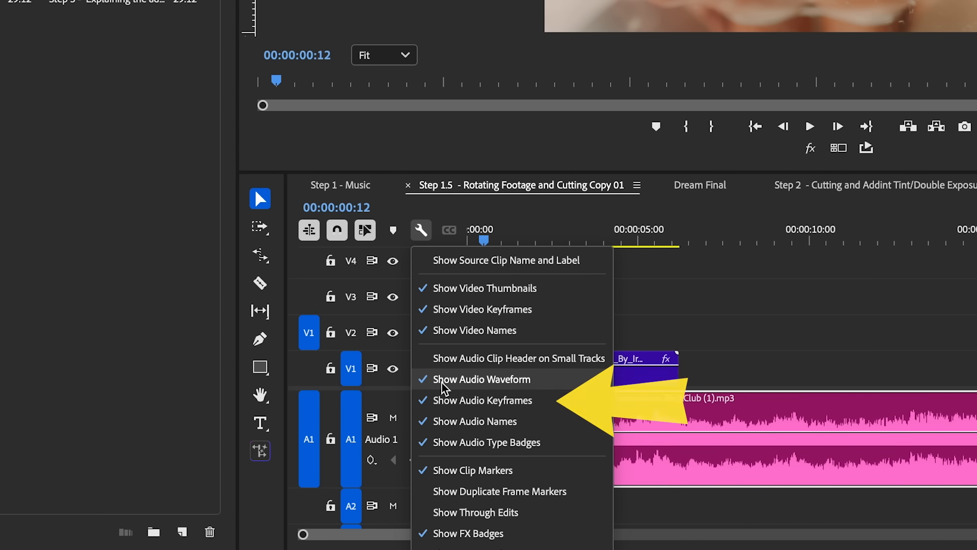
{"action": "left_click", "coordinate": [787, 366]}
Step: Split the video clip with the Razor at the music's waveform peaks, at 00:00:00:14, about 1.5 seconds and 00:00:02:12
{"action": "left_click_drag", "start_coordinate": [448, 535], "coordinate": [413, 544]}
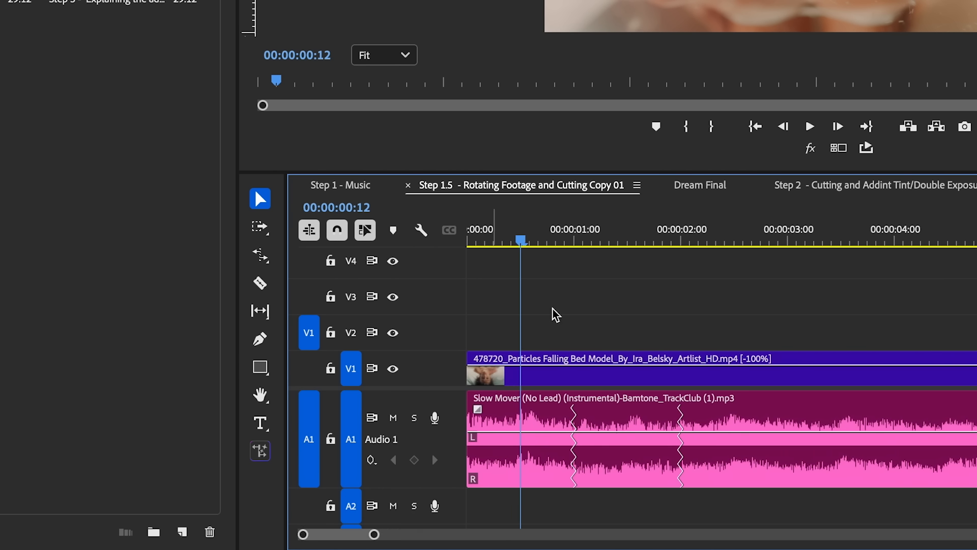
{"action": "left_click_drag", "start_coordinate": [527, 239], "coordinate": [521, 252]}
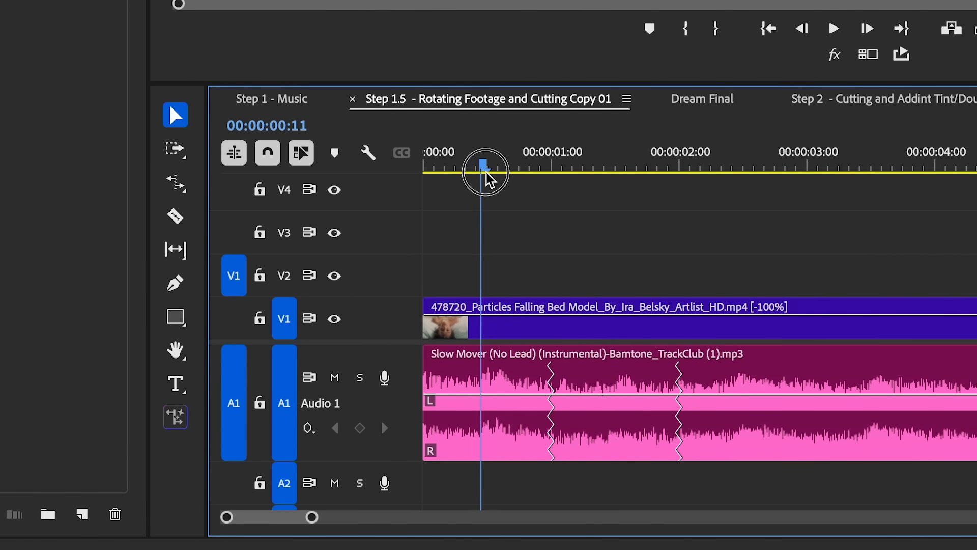
{"action": "mouse_move", "coordinate": [486, 173]}
{"action": "left_mouse_down"}
{"action": "mouse_move", "coordinate": [510, 184]}
{"action": "mouse_move", "coordinate": [455, 175]}
{"action": "mouse_move", "coordinate": [518, 176]}
{"action": "mouse_move", "coordinate": [501, 165]}
{"action": "left_mouse_up"}
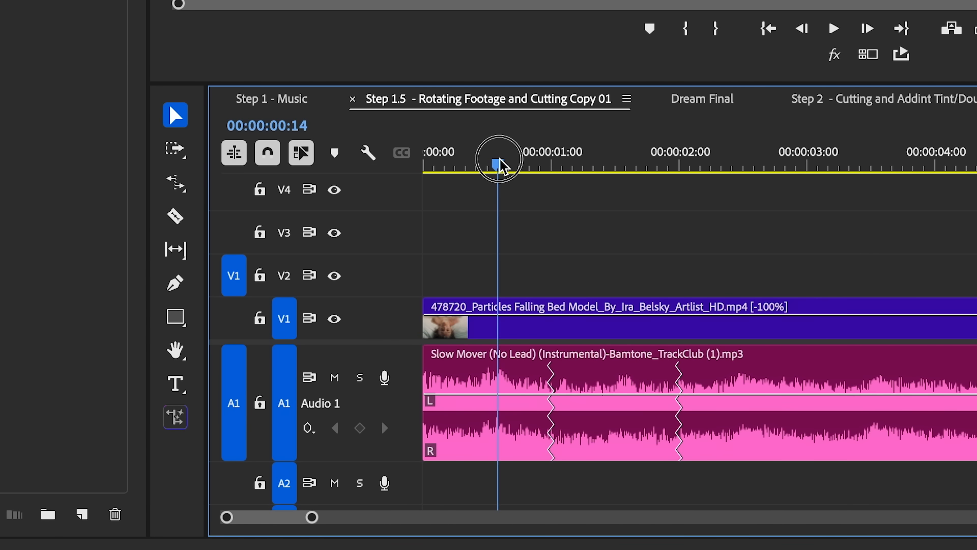
{"action": "key", "text": "c"}
{"action": "left_click", "coordinate": [502, 323]}
{"action": "key", "text": "space"}
{"action": "left_click_drag", "start_coordinate": [518, 167], "coordinate": [626, 173]}
{"action": "left_click", "coordinate": [625, 331]}
{"action": "left_click", "coordinate": [742, 168]}
{"action": "left_click", "coordinate": [743, 304]}
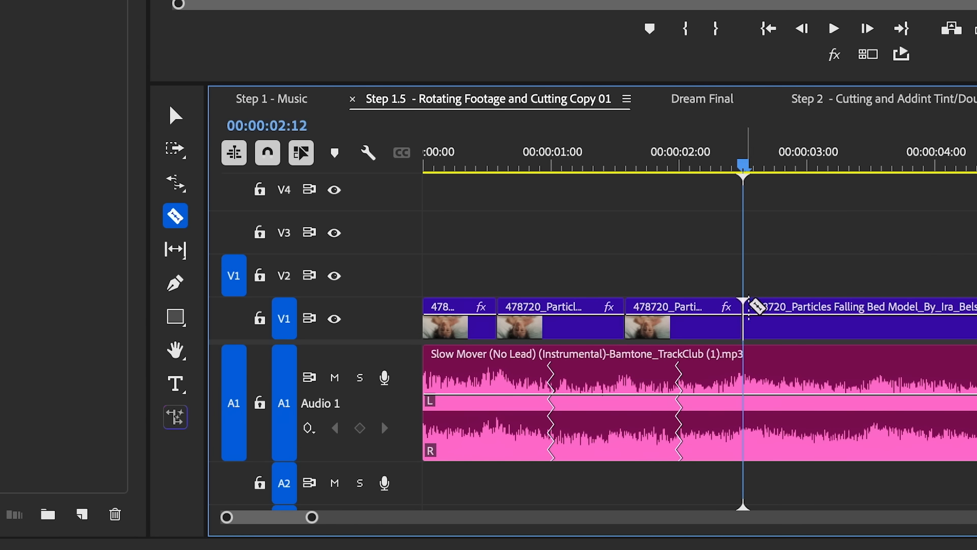
{"action": "left_click", "coordinate": [877, 168]}
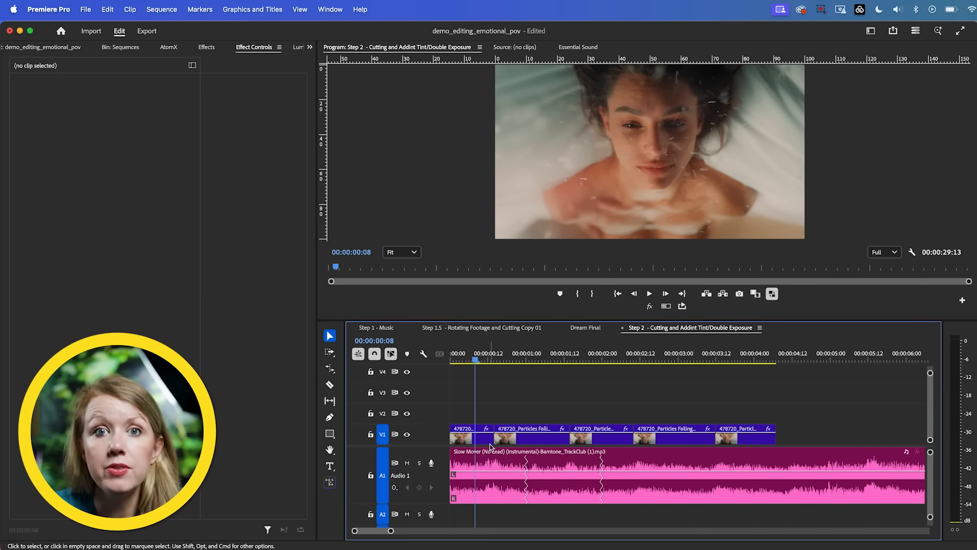
Step: Scale the third video segment in the Step 2 sequence to 125
{"action": "left_click_drag", "start_coordinate": [490, 358], "coordinate": [506, 363]}
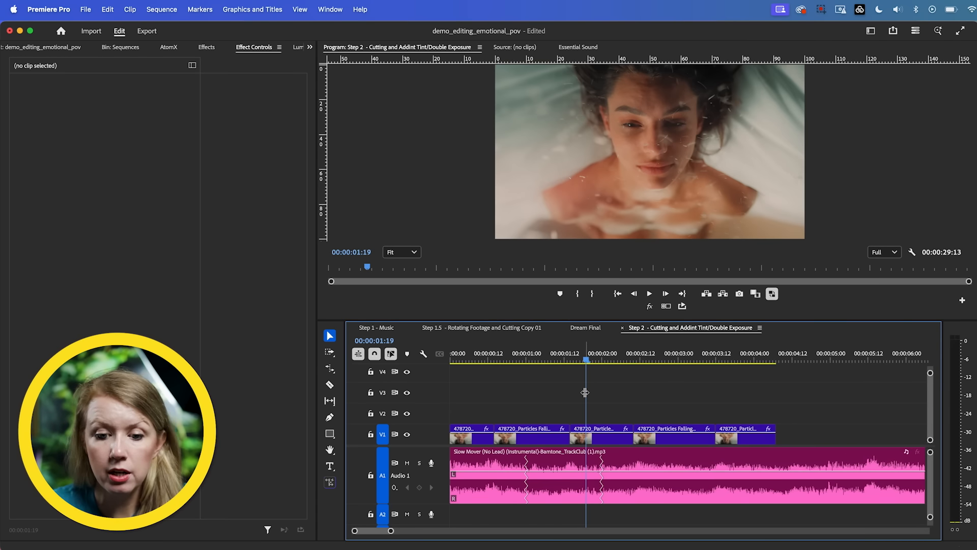
{"action": "left_click", "coordinate": [598, 441]}
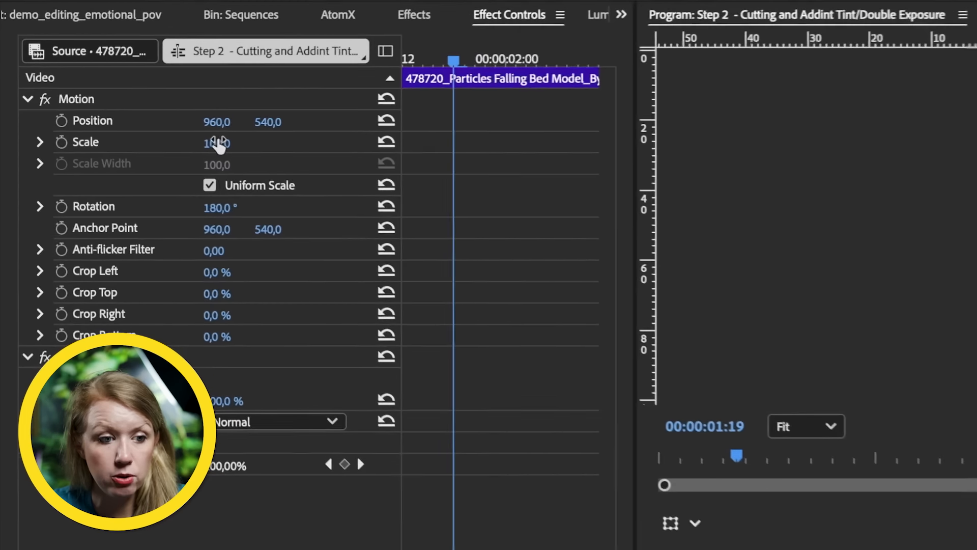
{"action": "left_click", "coordinate": [116, 111]}
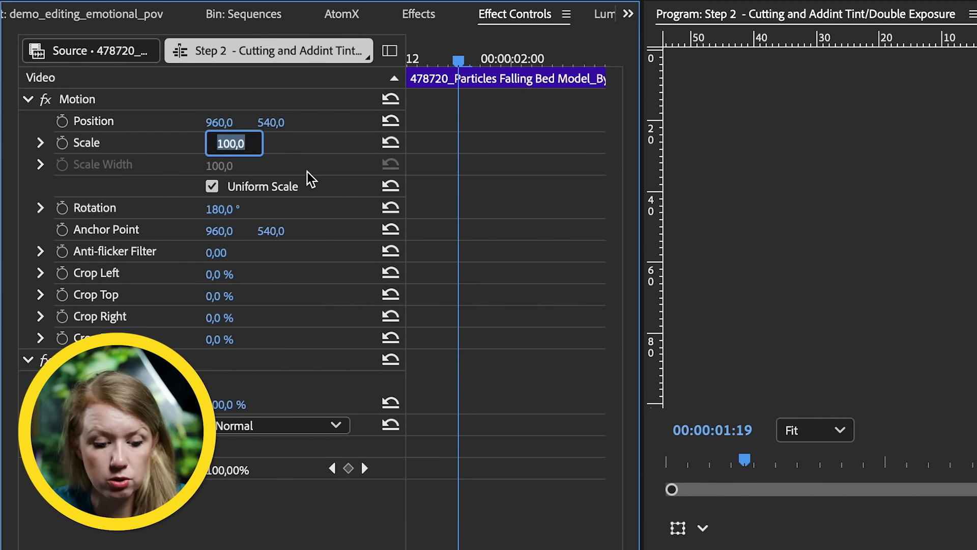
{"action": "type", "text": "125"}
{"action": "key", "text": "Return"}
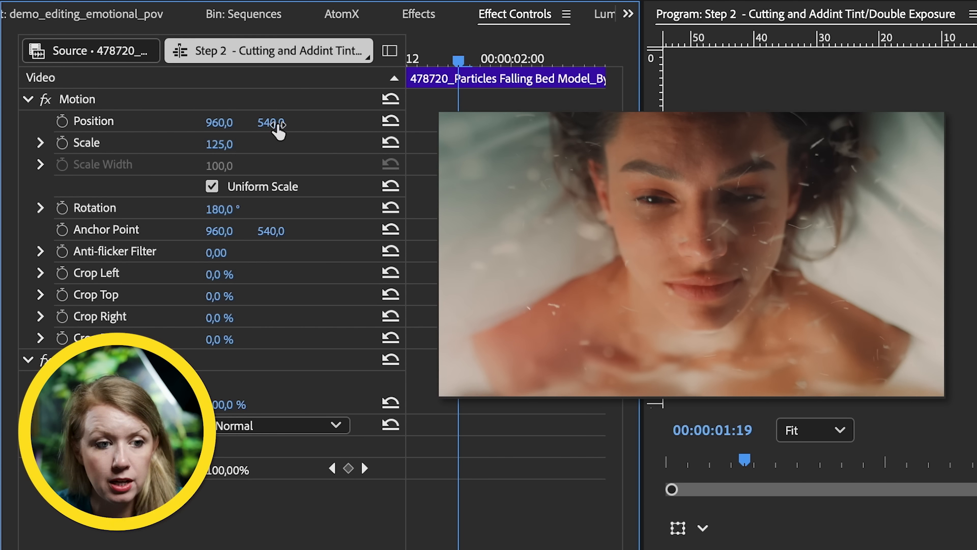
Step: Set the third video segment's vertical position to 654 and paste only its Motion attributes onto the fourth segment
{"action": "left_click_drag", "start_coordinate": [270, 127], "coordinate": [328, 127]}
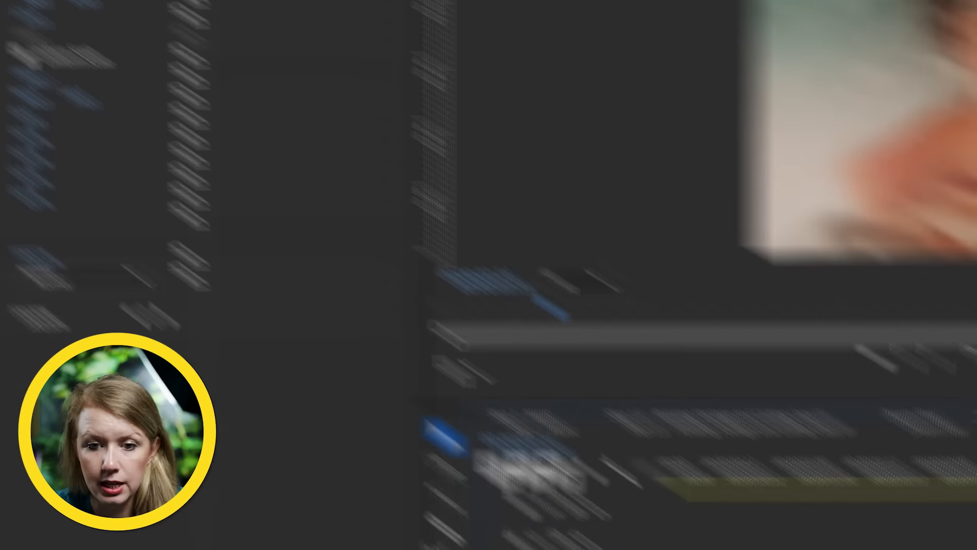
{"action": "left_click_drag", "start_coordinate": [663, 243], "coordinate": [584, 273]}
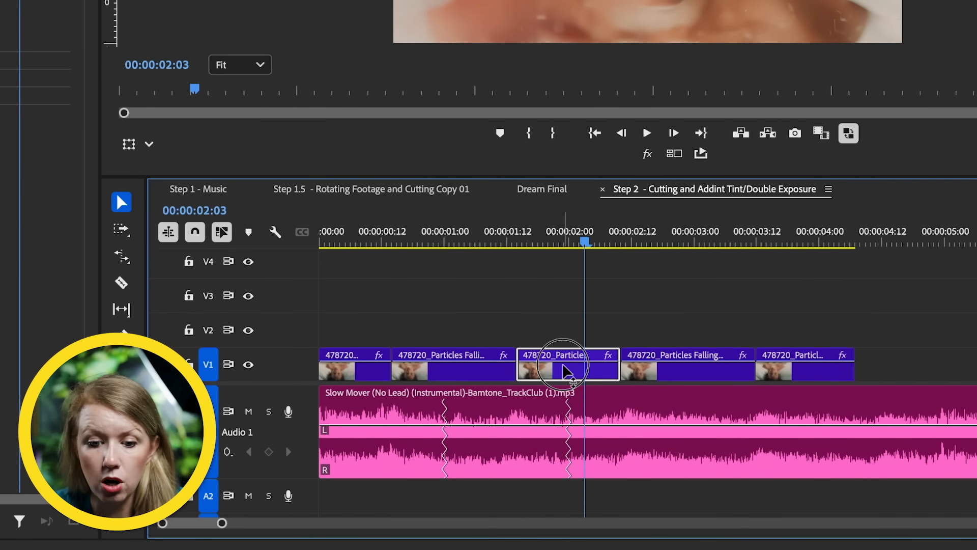
{"action": "key", "text": "super+c"}
{"action": "left_click", "coordinate": [655, 371]}
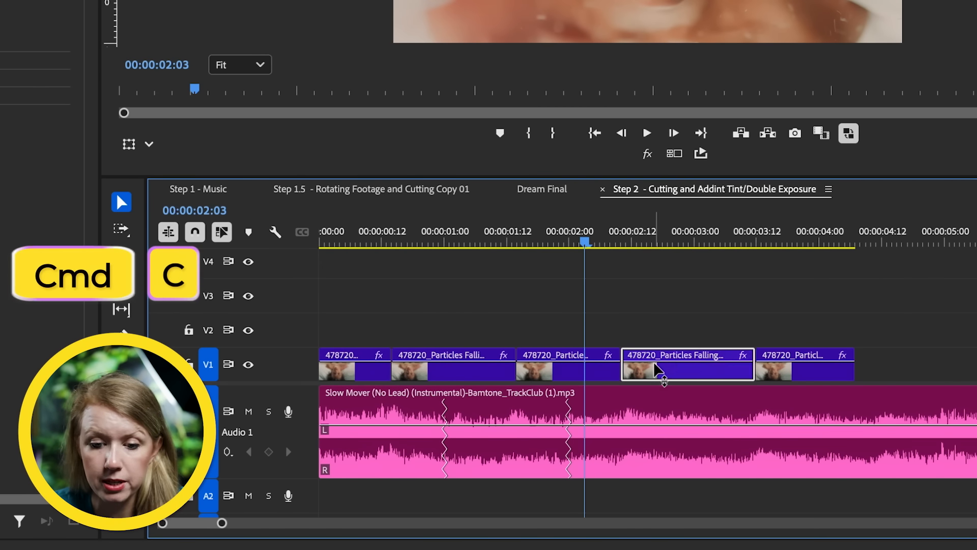
{"action": "right_click", "coordinate": [662, 369]}
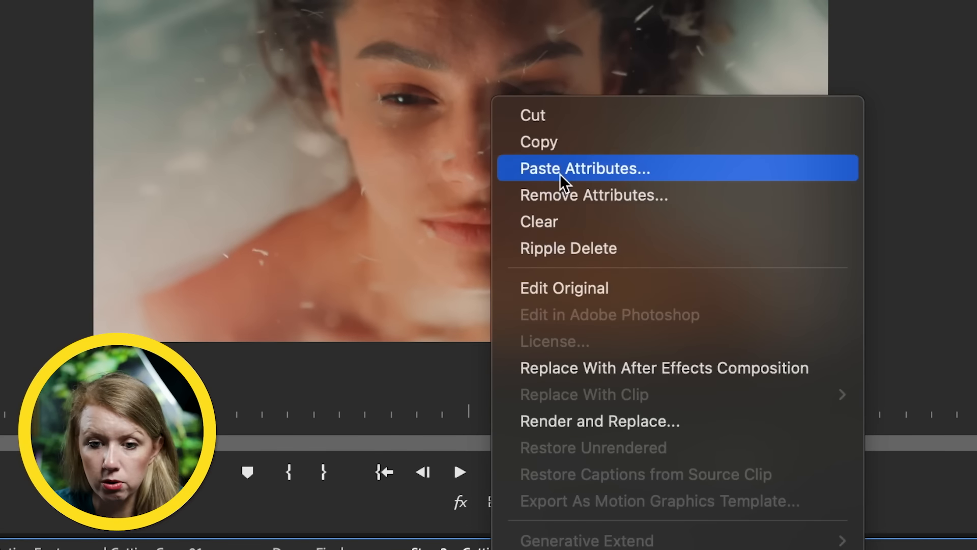
{"action": "left_click", "coordinate": [560, 171]}
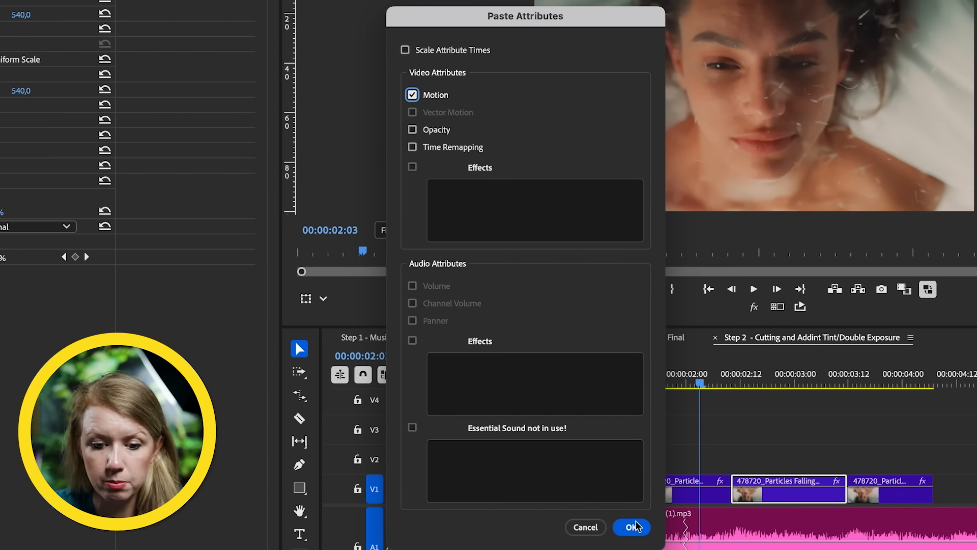
{"action": "left_click", "coordinate": [636, 526]}
Step: Scale the fifth video segment to 175 and set its vertical position to 655
{"action": "left_click_drag", "start_coordinate": [790, 399], "coordinate": [876, 441]}
{"action": "left_click", "coordinate": [689, 355]}
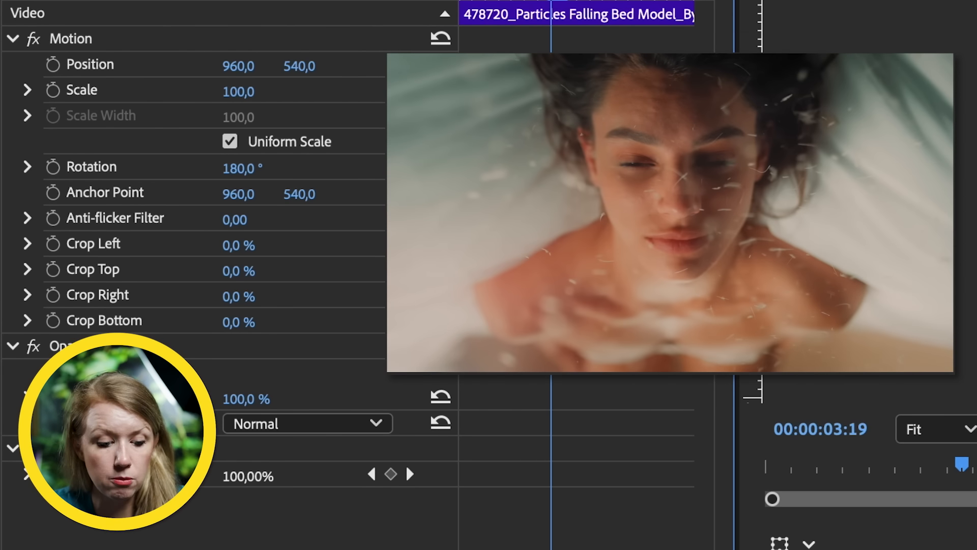
{"action": "left_click", "coordinate": [239, 92]}
{"action": "type", "text": "175"}
{"action": "key", "text": "Return"}
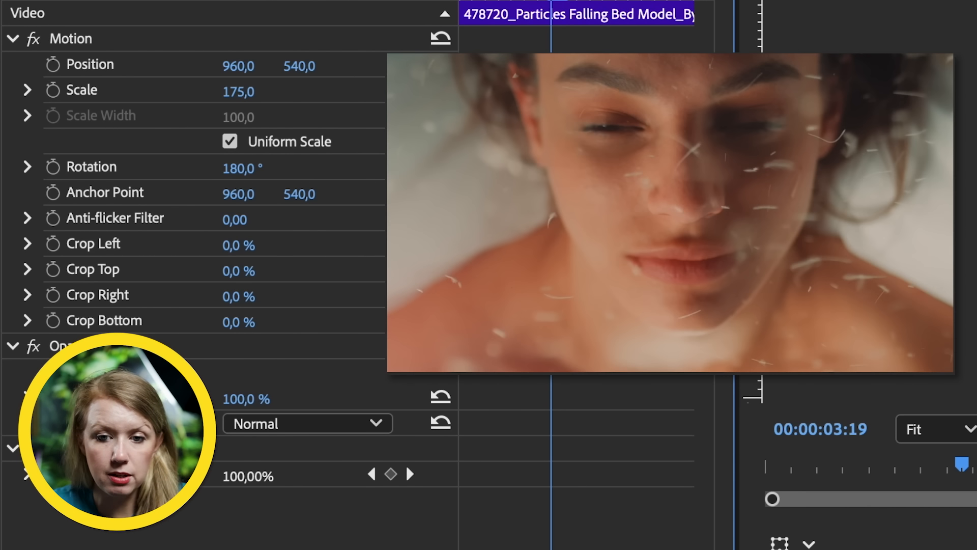
{"action": "left_click_drag", "start_coordinate": [304, 76], "coordinate": [363, 76]}
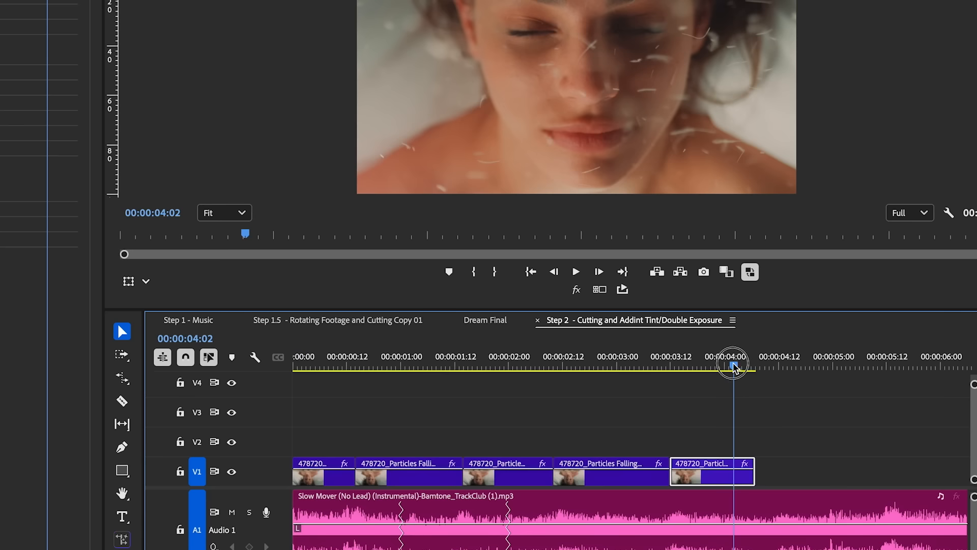
Step: Split the fifth video segment with the Razor at 00:00:03:23
{"action": "key", "text": "space"}
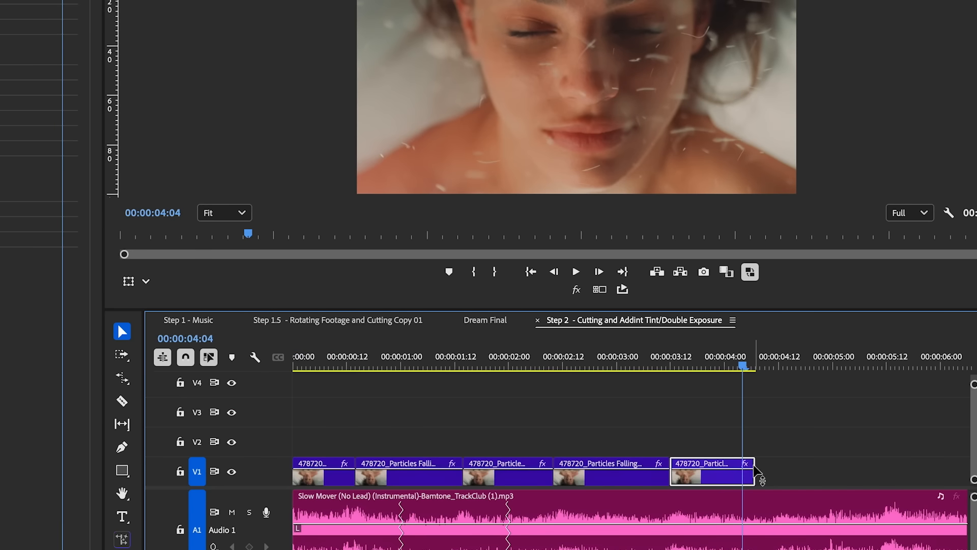
{"action": "mouse_move", "coordinate": [754, 469]}
{"action": "left_mouse_down"}
{"action": "mouse_move", "coordinate": [795, 467]}
{"action": "mouse_move", "coordinate": [744, 483]}
{"action": "left_mouse_up"}
{"action": "left_click_drag", "start_coordinate": [745, 370], "coordinate": [718, 397]}
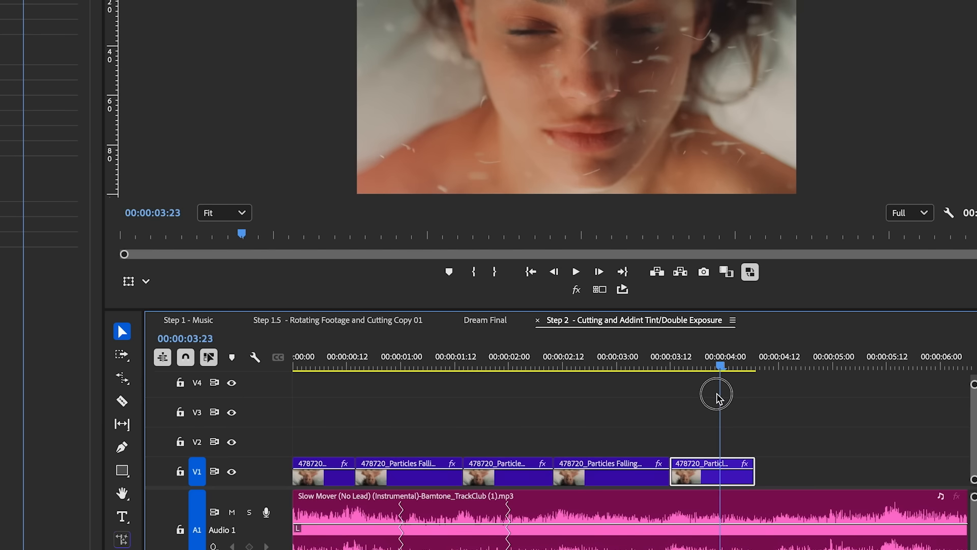
{"action": "key", "text": "c"}
{"action": "left_click", "coordinate": [721, 473]}
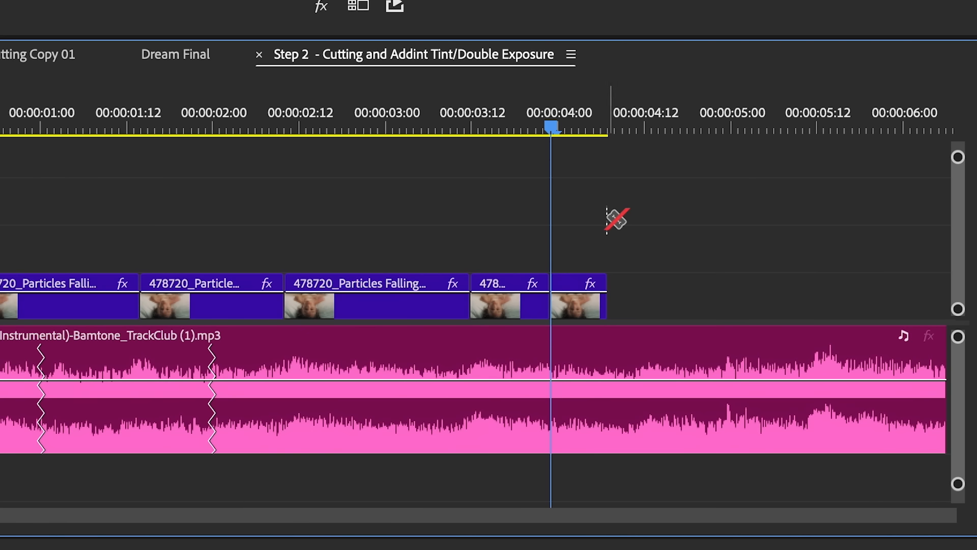
Step: Lengthen the last video segment with Rate Stretch so it ends at about 00:00:05:14
{"action": "key", "text": "r"}
{"action": "left_click_drag", "start_coordinate": [604, 294], "coordinate": [834, 324]}
{"action": "left_click_drag", "start_coordinate": [569, 146], "coordinate": [621, 164]}
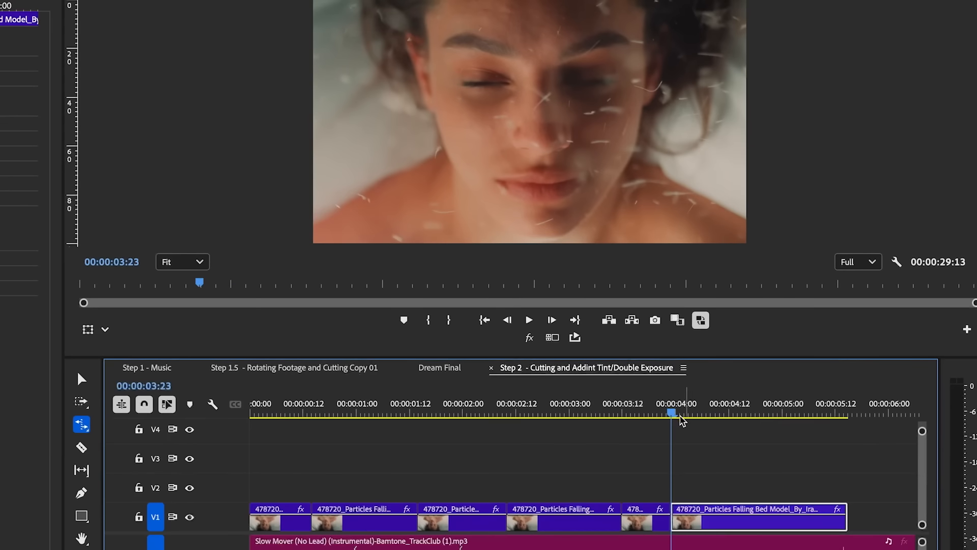
{"action": "left_click", "coordinate": [318, 413]}
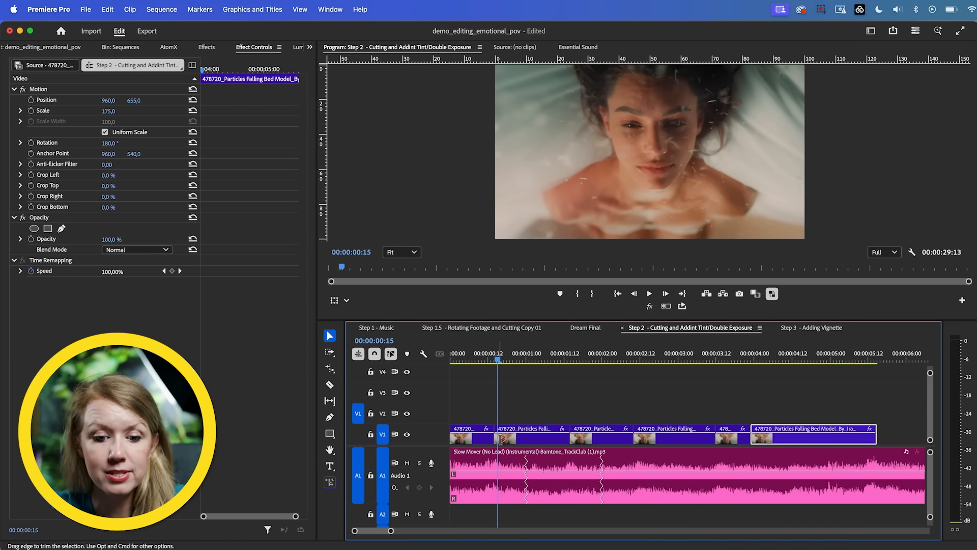
Step: Create a 1920 x 1080 adjustment layer at 24 fps and place it on V2, trimmed to the length of the second video segment
{"action": "left_click", "coordinate": [516, 360]}
{"action": "left_click", "coordinate": [527, 443]}
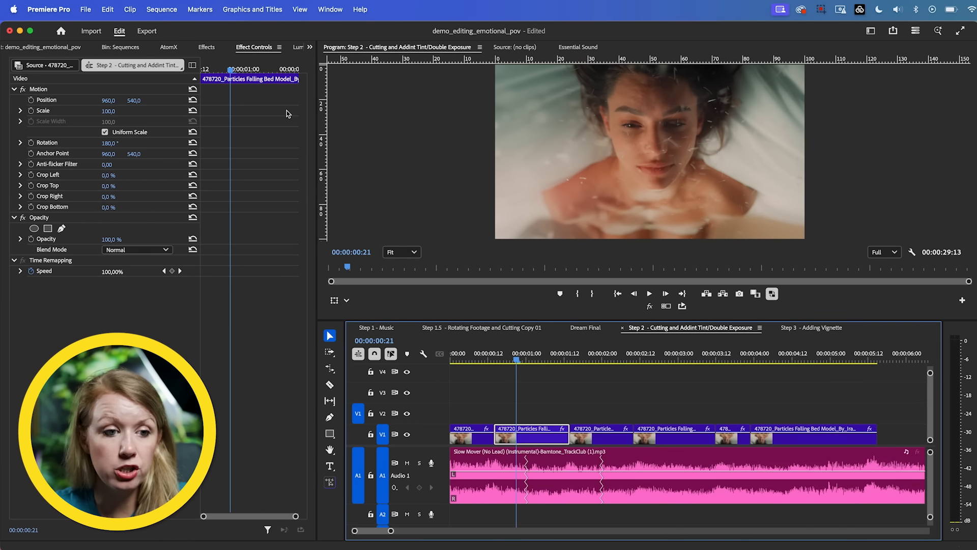
{"action": "left_click", "coordinate": [310, 47]}
{"action": "left_click", "coordinate": [331, 62]}
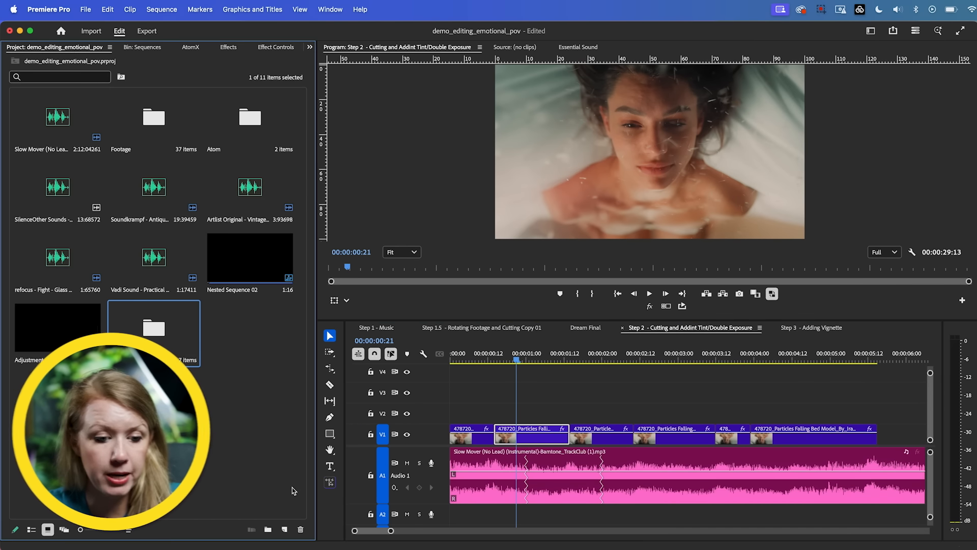
{"action": "right_click", "coordinate": [247, 336]}
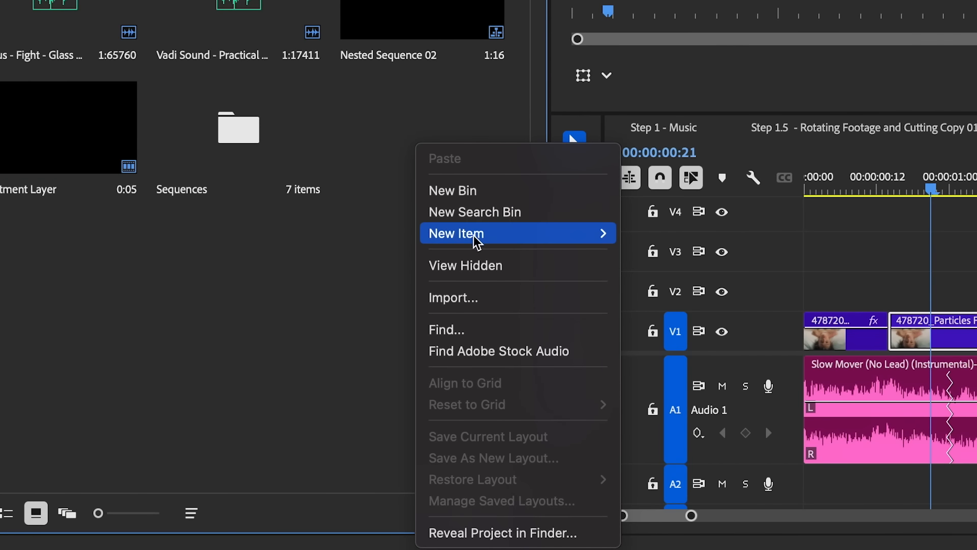
{"action": "mouse_move", "coordinate": [476, 242]}
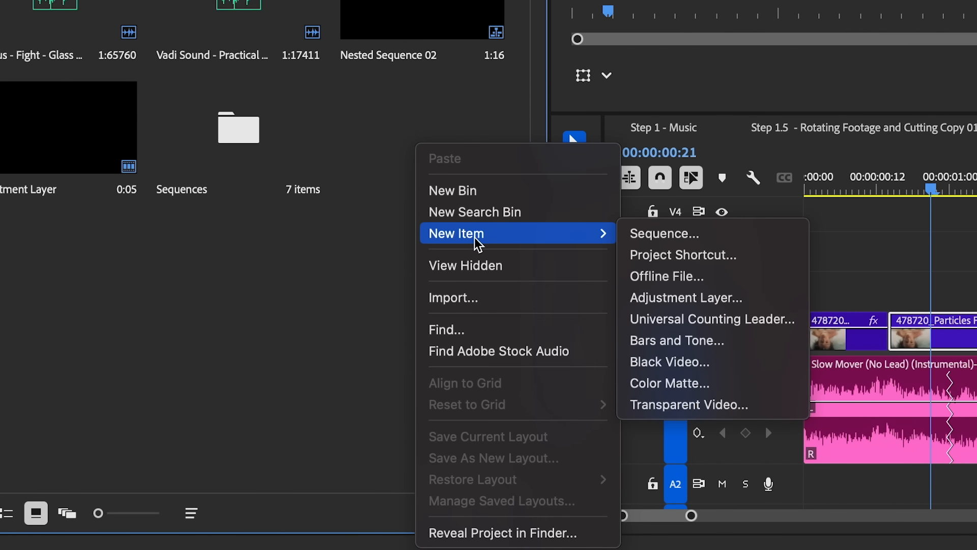
{"action": "left_click", "coordinate": [683, 299]}
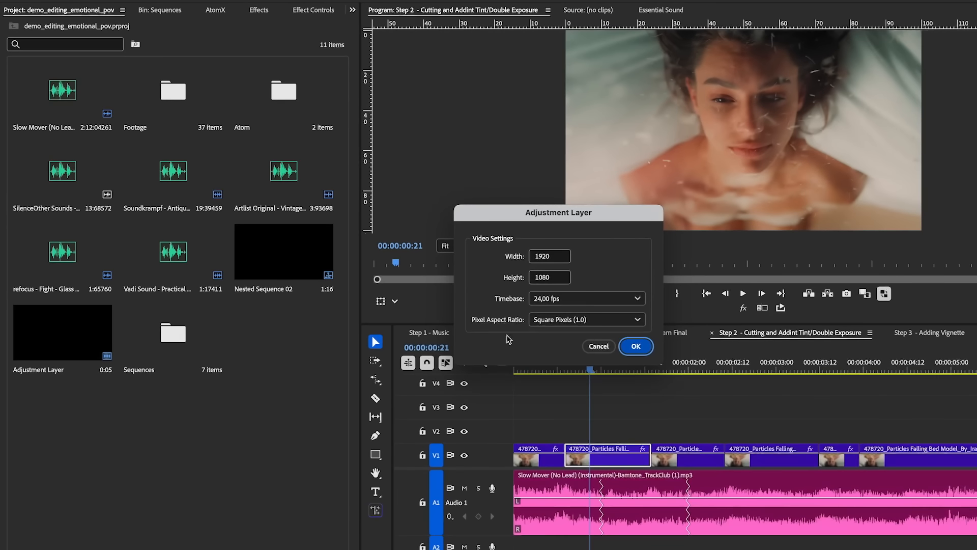
{"action": "left_click", "coordinate": [636, 347]}
{"action": "left_click_drag", "start_coordinate": [269, 338], "coordinate": [578, 429]}
{"action": "left_click_drag", "start_coordinate": [822, 422], "coordinate": [651, 426]}
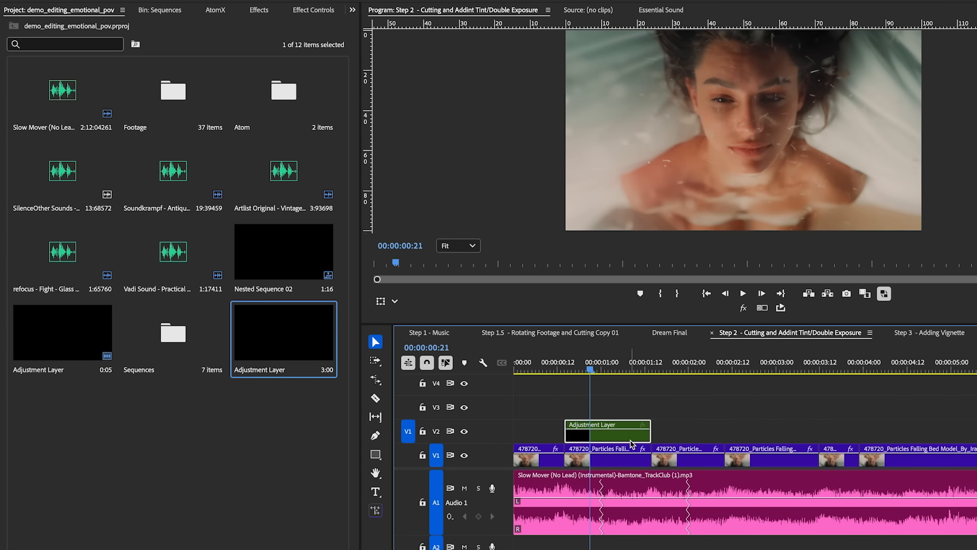
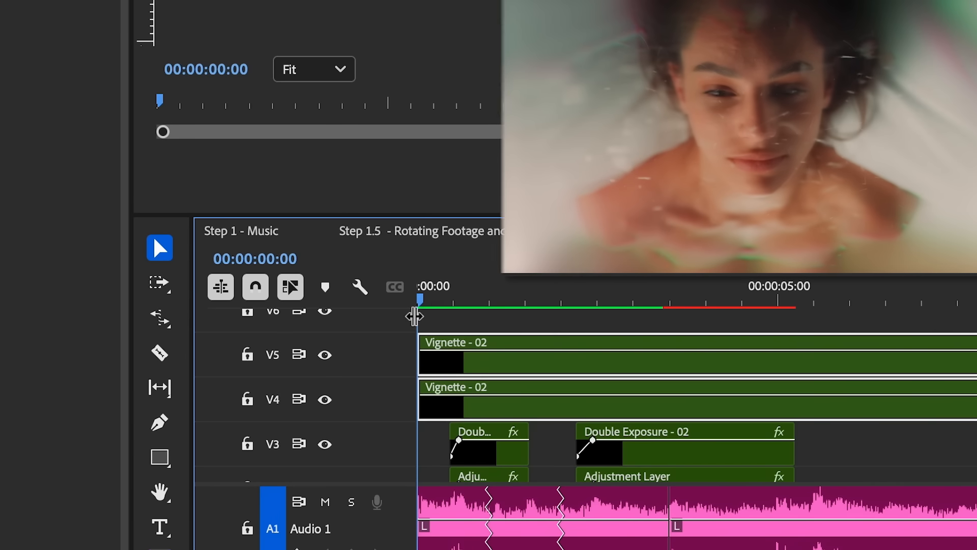
Step: Compare the frame at 00:00:00:04 with the output of tracks V4 and V5 switched off and back on
{"action": "mouse_move", "coordinate": [428, 297]}
{"action": "left_mouse_down"}
{"action": "mouse_move", "coordinate": [441, 299]}
{"action": "mouse_move", "coordinate": [429, 303]}
{"action": "left_mouse_up"}
{"action": "left_click", "coordinate": [325, 400]}
{"action": "left_click", "coordinate": [325, 355]}
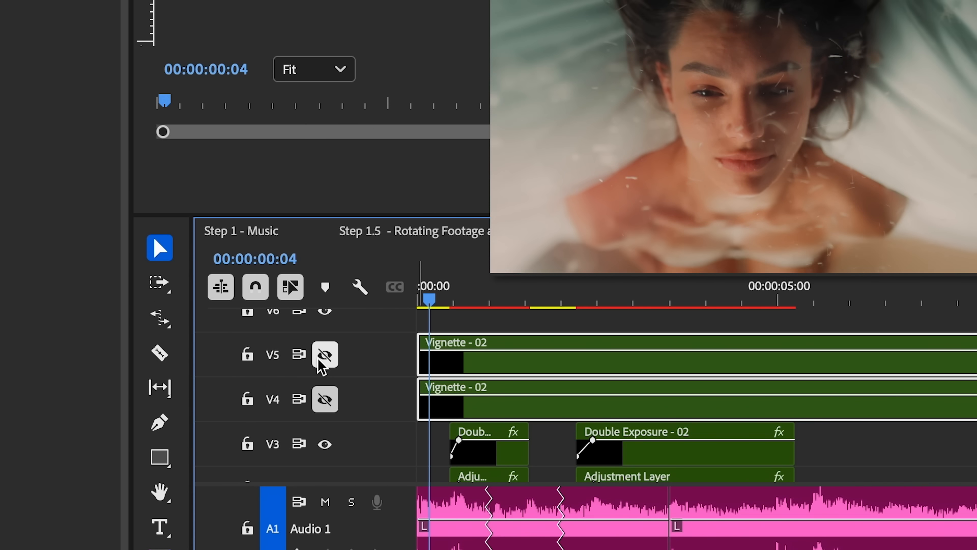
{"action": "left_click", "coordinate": [324, 354]}
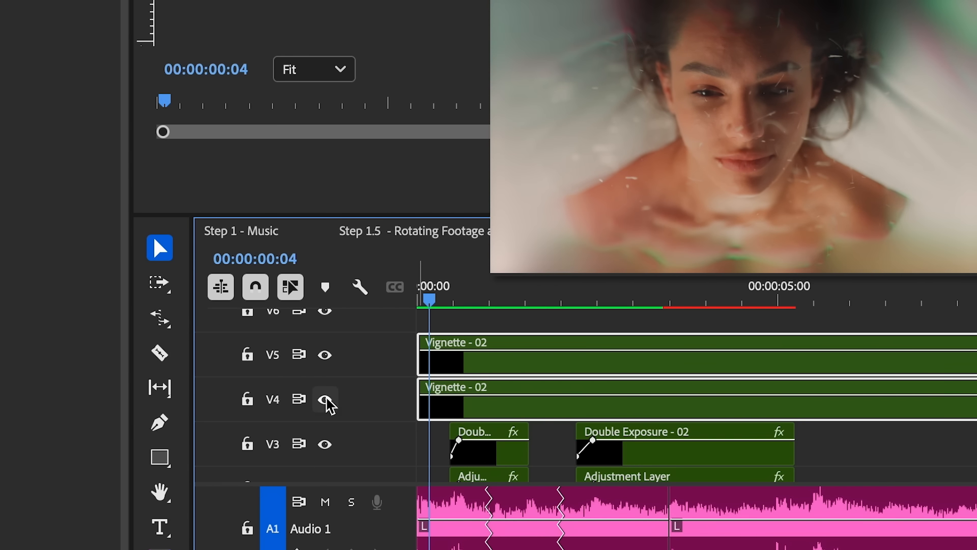
{"action": "left_click", "coordinate": [325, 399]}
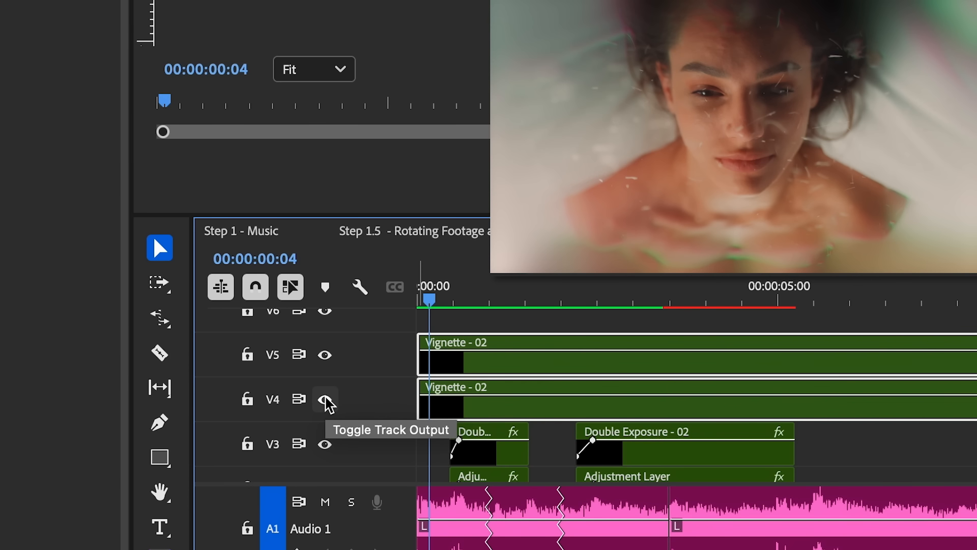
Step: Ungroup the two Vignette - 02 clips on tracks V4 and V5
{"action": "left_click", "coordinate": [431, 453]}
{"action": "left_click", "coordinate": [553, 443]}
{"action": "left_click", "coordinate": [541, 408]}
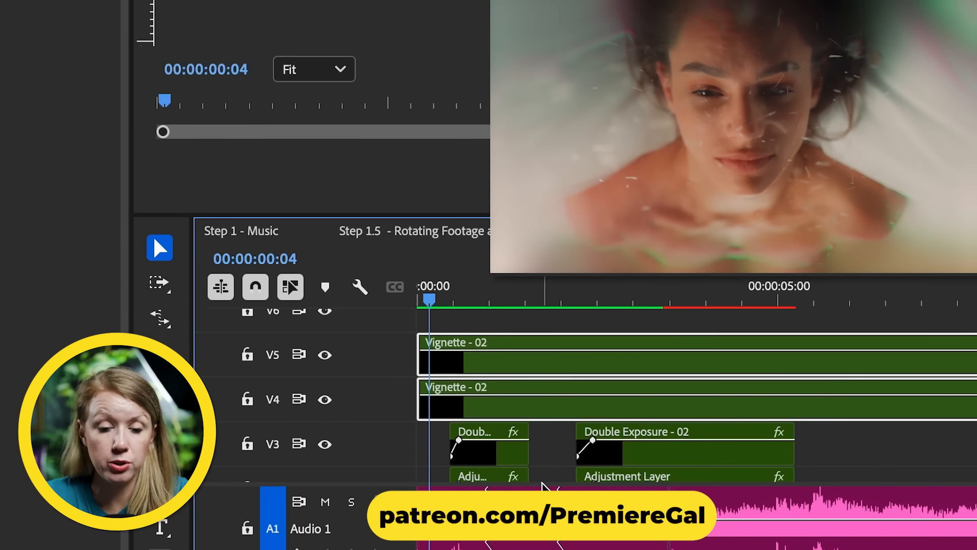
{"action": "left_click", "coordinate": [544, 454]}
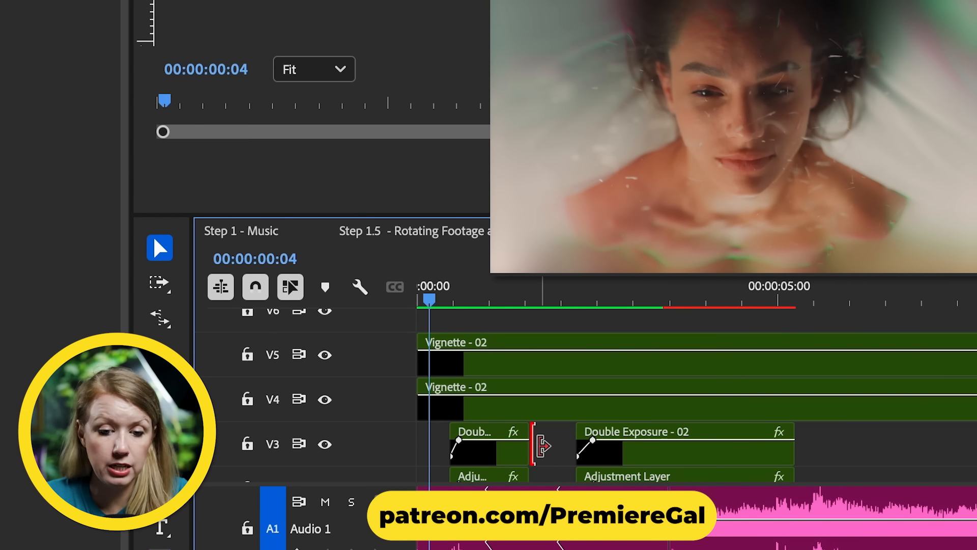
{"action": "left_click", "coordinate": [516, 413]}
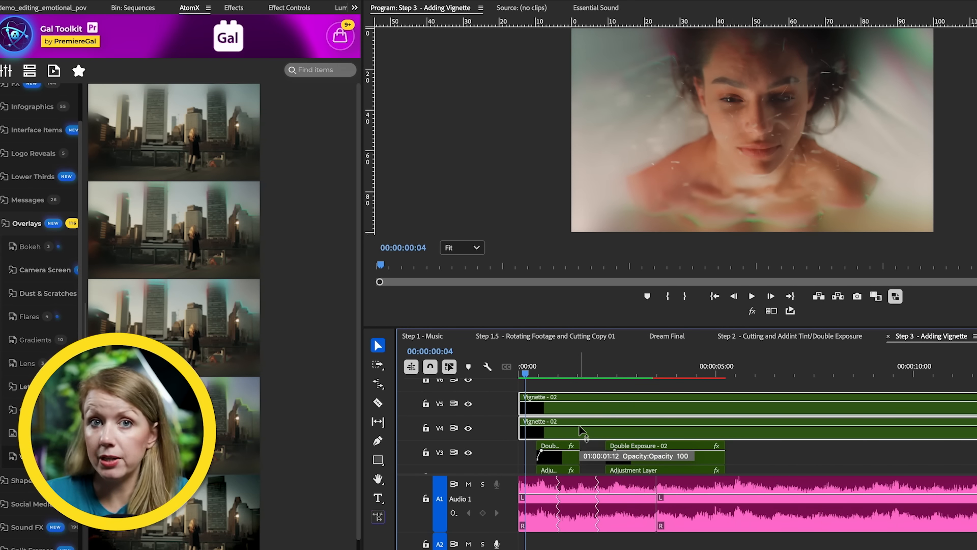
{"action": "right_click", "coordinate": [585, 427]}
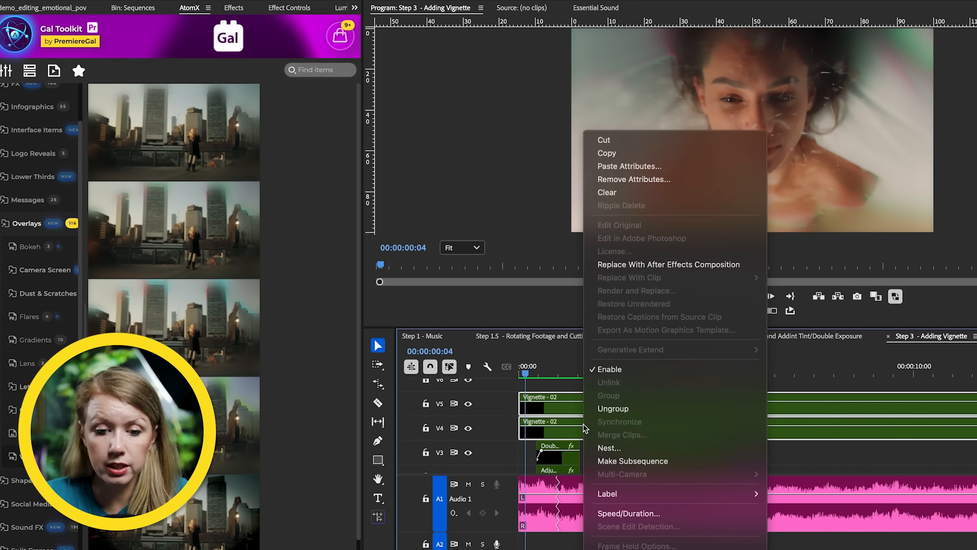
{"action": "left_click", "coordinate": [613, 409]}
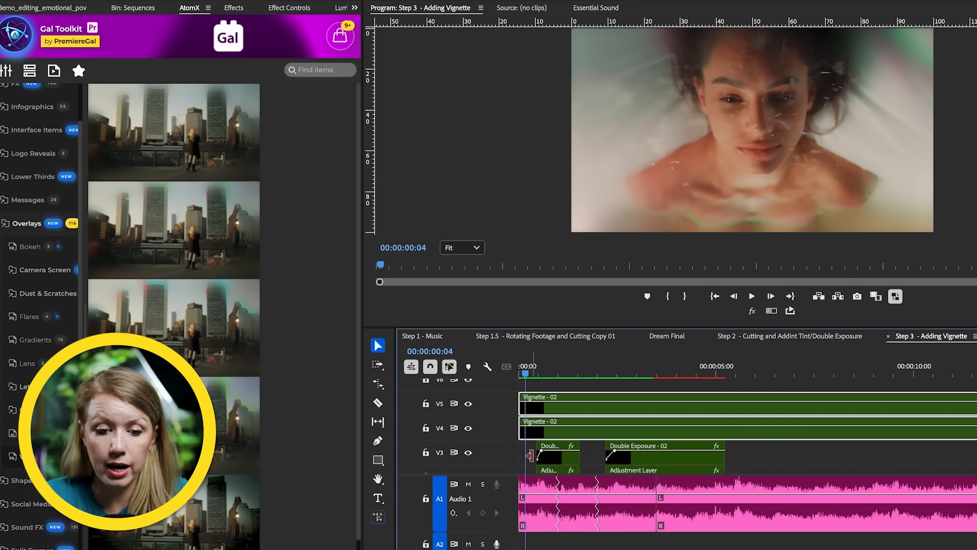
Step: Inspect the opacity mask of the V4 vignette clip, switching its Inverted option off and back on
{"action": "left_click", "coordinate": [586, 447]}
{"action": "left_click", "coordinate": [568, 437]}
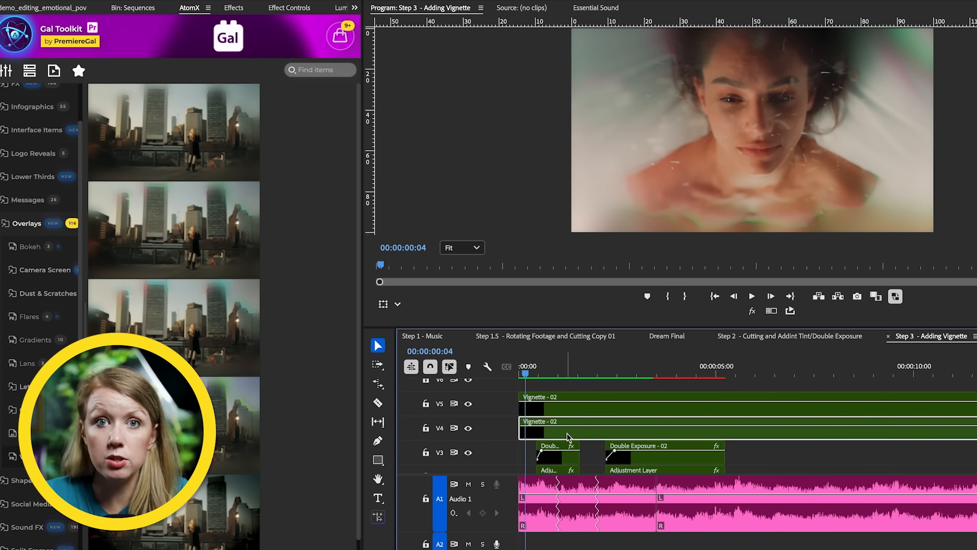
{"action": "left_click", "coordinate": [288, 8]}
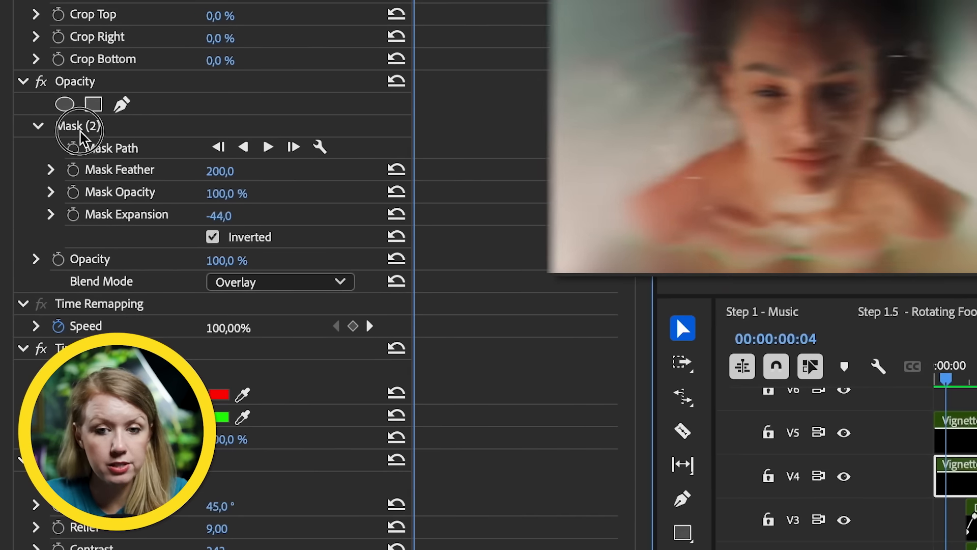
{"action": "left_click", "coordinate": [40, 235]}
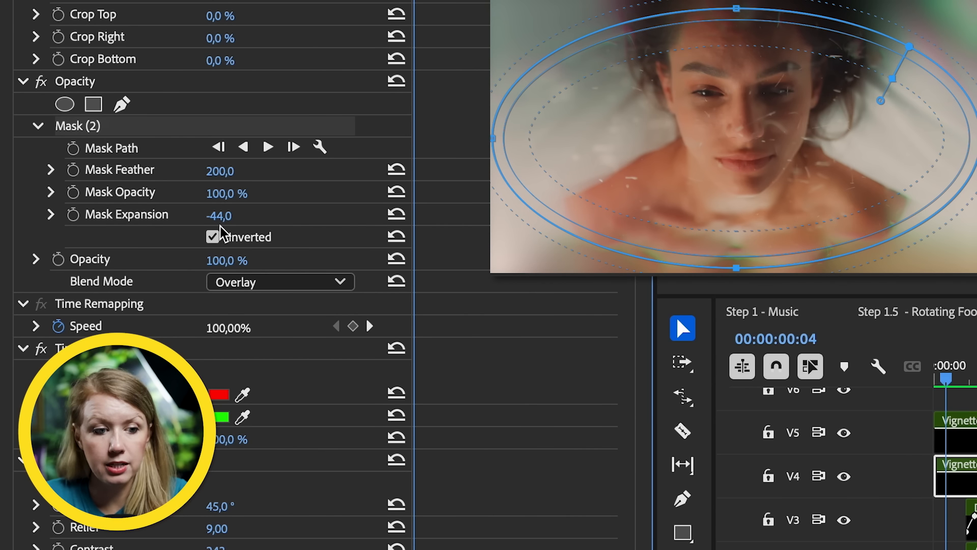
{"action": "left_click", "coordinate": [213, 237]}
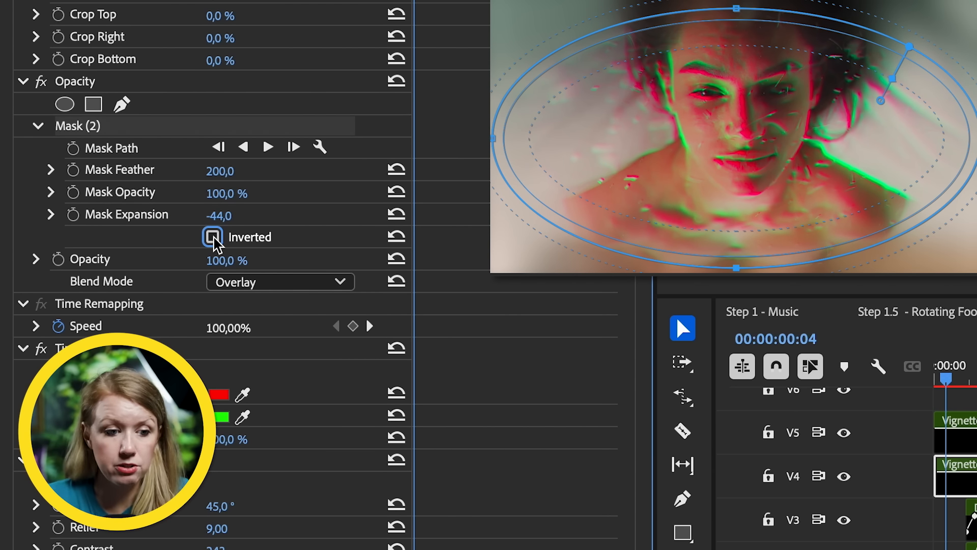
{"action": "left_click", "coordinate": [212, 236]}
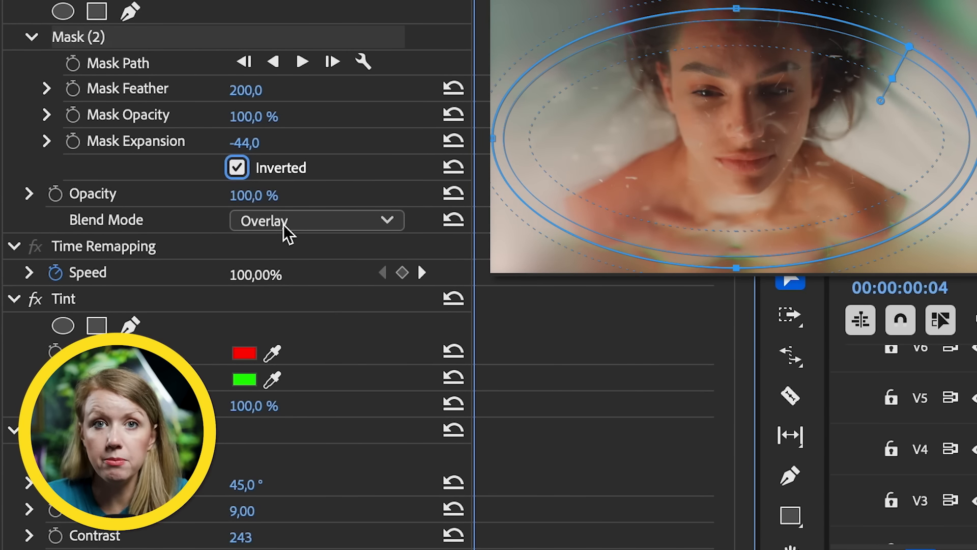
Step: Try the Normal blend mode on the V4 vignette clip and restore Overlay
{"action": "left_click", "coordinate": [287, 233]}
{"action": "left_click", "coordinate": [282, 254]}
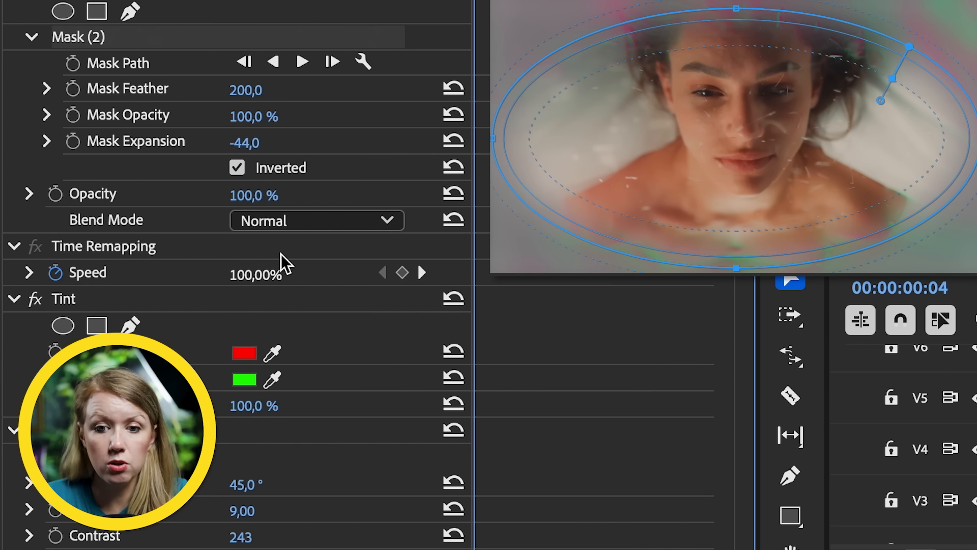
{"action": "left_click", "coordinate": [305, 225]}
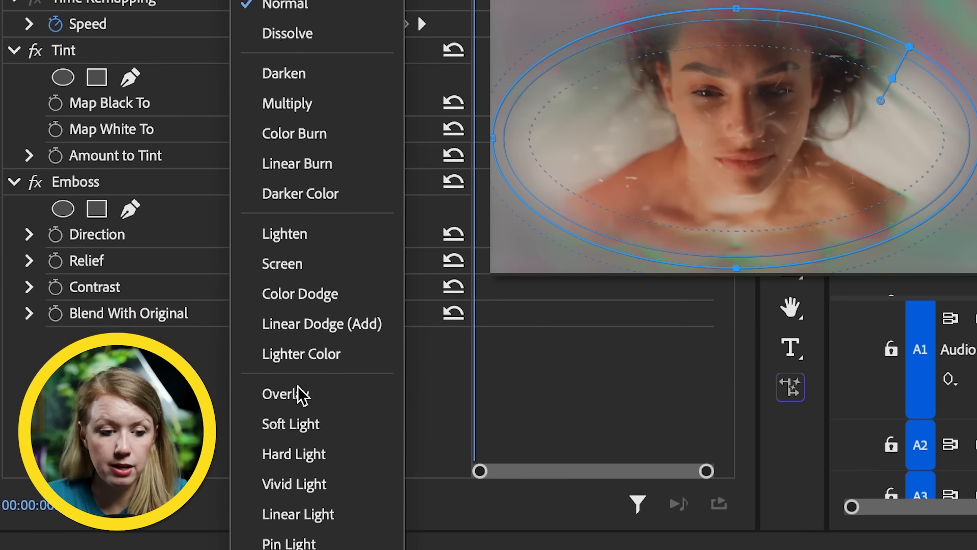
{"action": "left_click", "coordinate": [300, 397]}
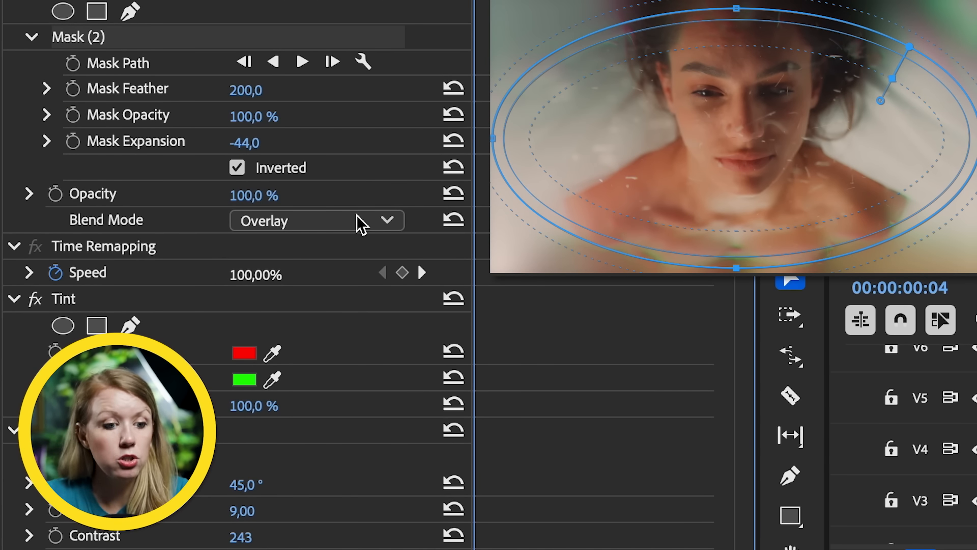
Step: Compare the V4 vignette with its Emboss and Opacity effects switched off and back on to examine the Tint and Emboss looks
{"action": "left_click", "coordinate": [93, 304]}
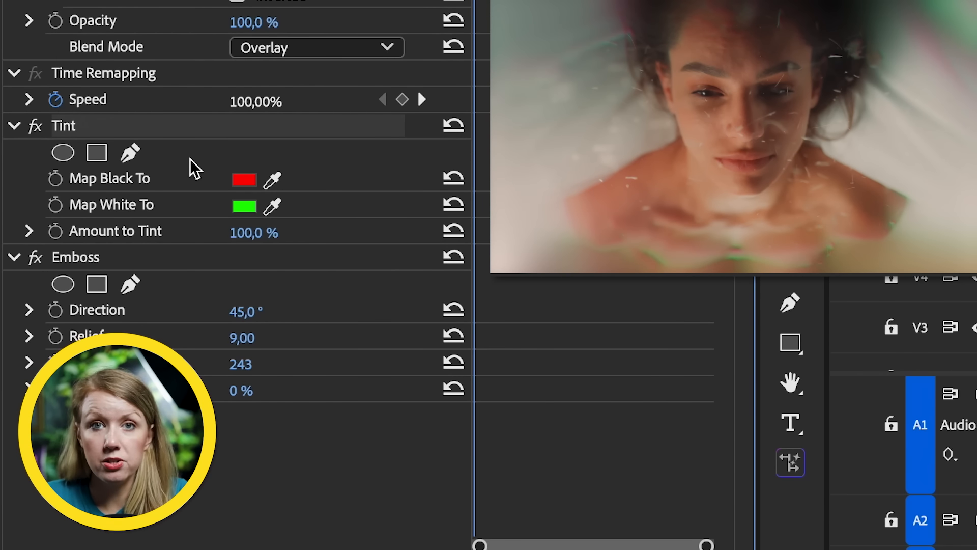
{"action": "left_click", "coordinate": [35, 257]}
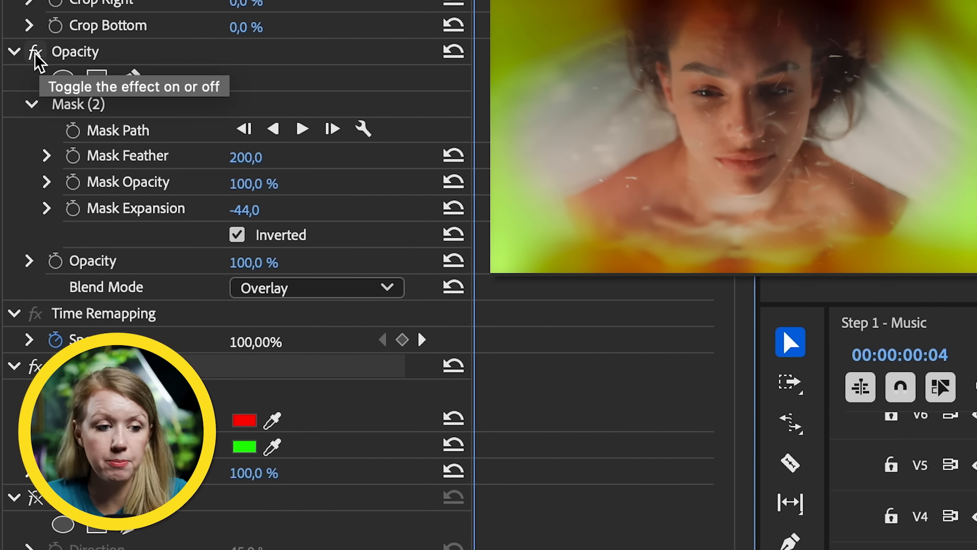
{"action": "left_click", "coordinate": [36, 52]}
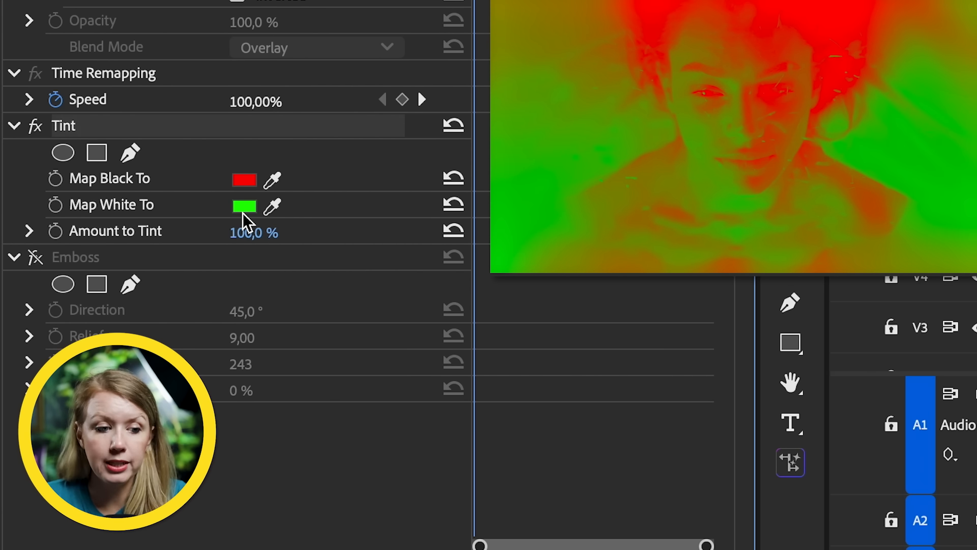
{"action": "left_click", "coordinate": [35, 55]}
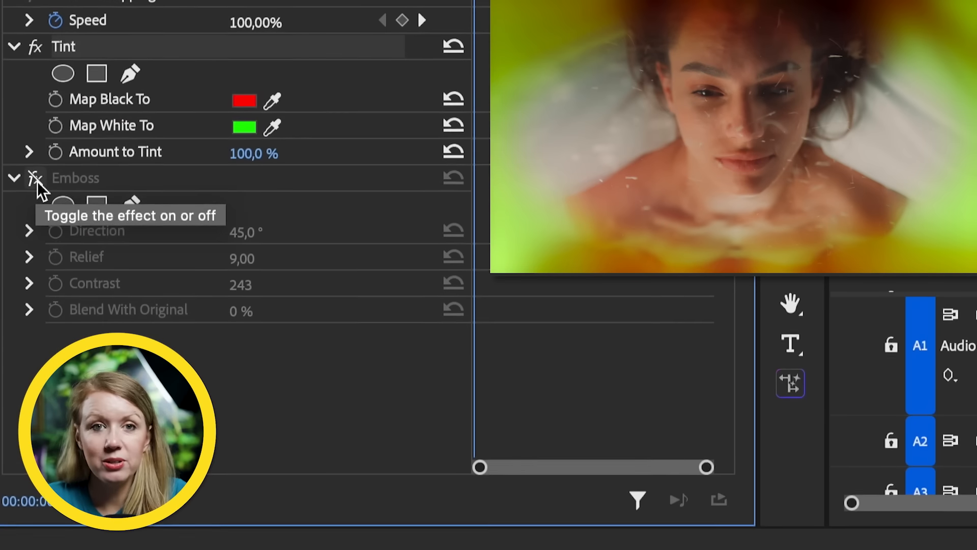
{"action": "left_click", "coordinate": [34, 177]}
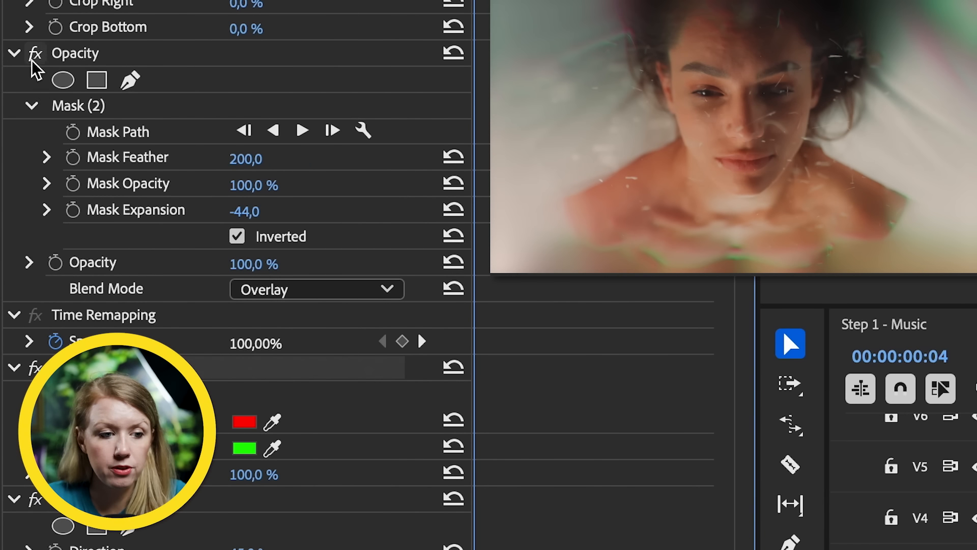
{"action": "left_click", "coordinate": [32, 52]}
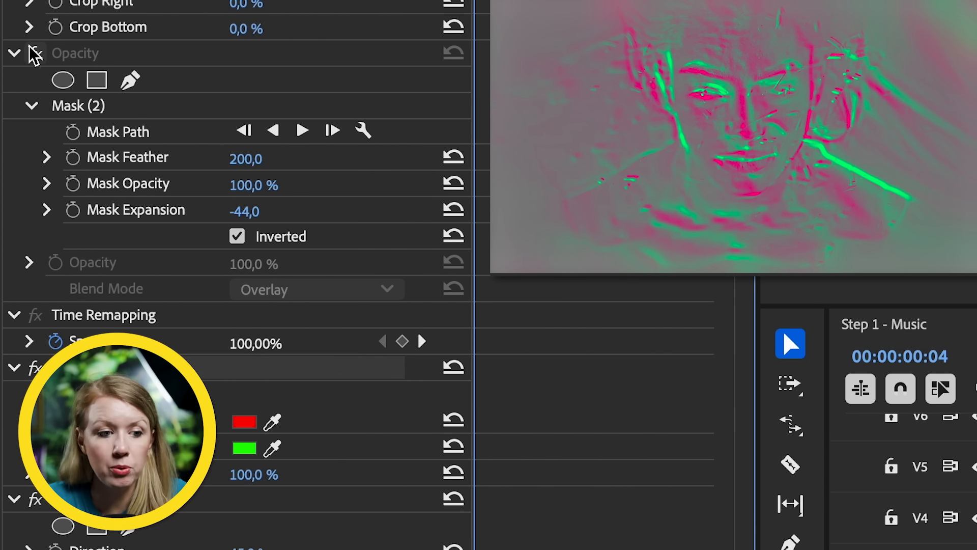
{"action": "left_click", "coordinate": [33, 53]}
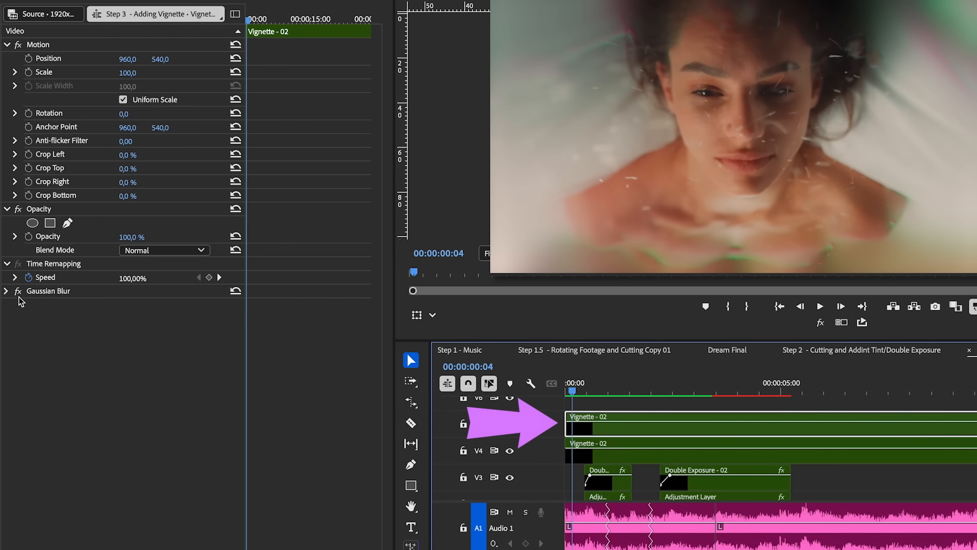
Step: Copy the V4 vignette clip's opacity mask and paste it into the Gaussian Blur effect of the V5 vignette clip
{"action": "left_click", "coordinate": [6, 290]}
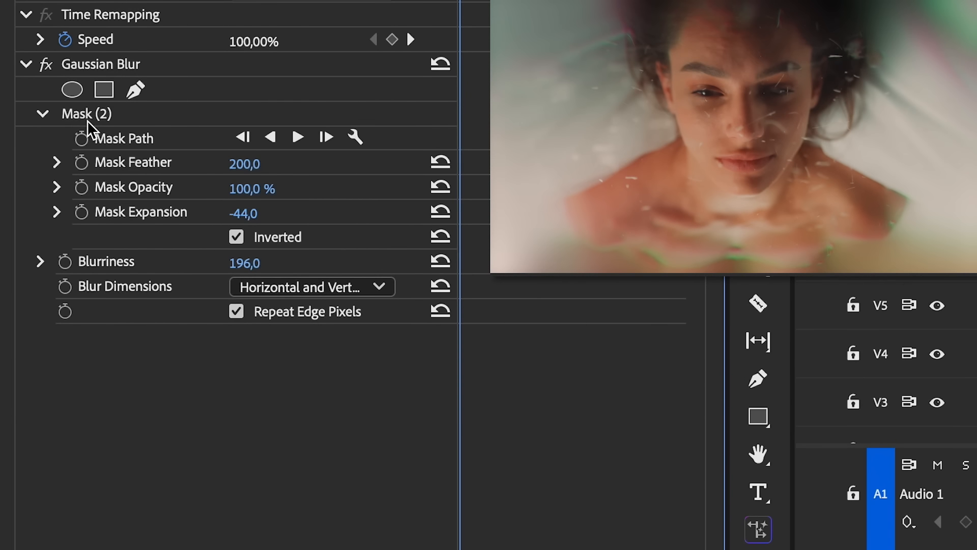
{"action": "left_click", "coordinate": [78, 118]}
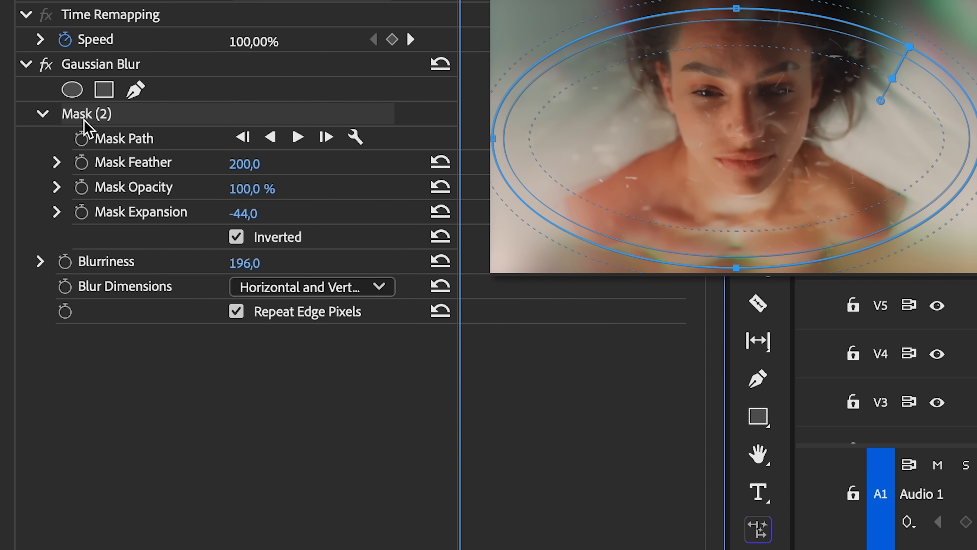
{"action": "left_click", "coordinate": [603, 454]}
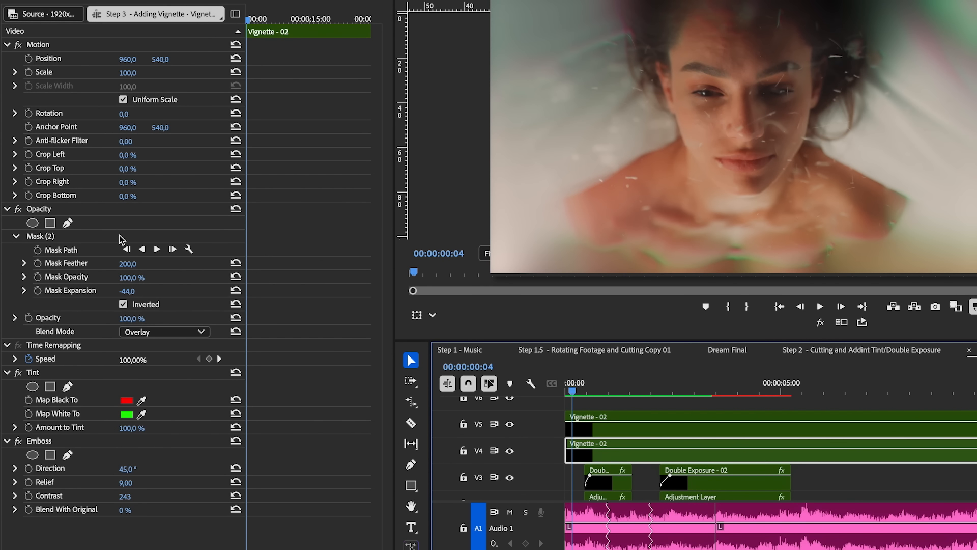
{"action": "left_click", "coordinate": [61, 240]}
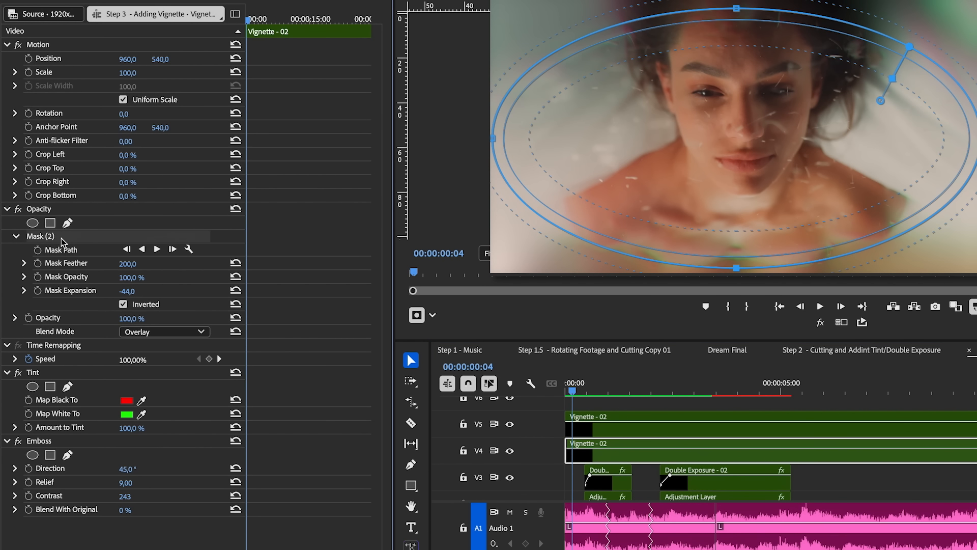
{"action": "key", "text": "super+c"}
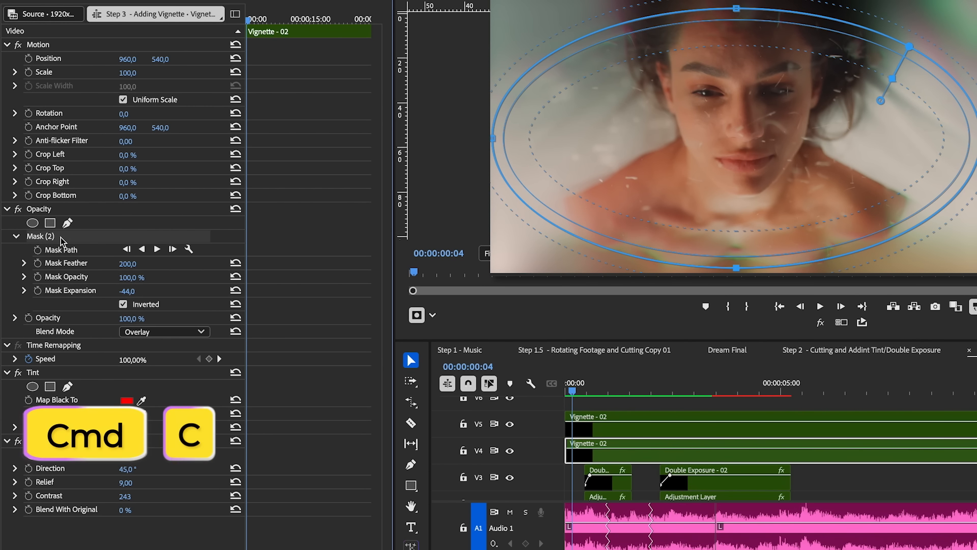
{"action": "left_click", "coordinate": [587, 430]}
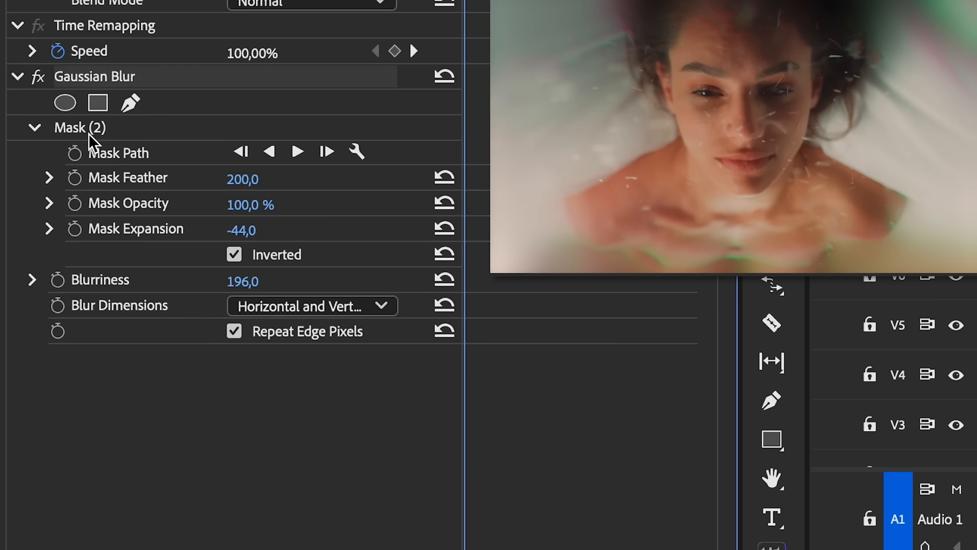
{"action": "key", "text": "super+v"}
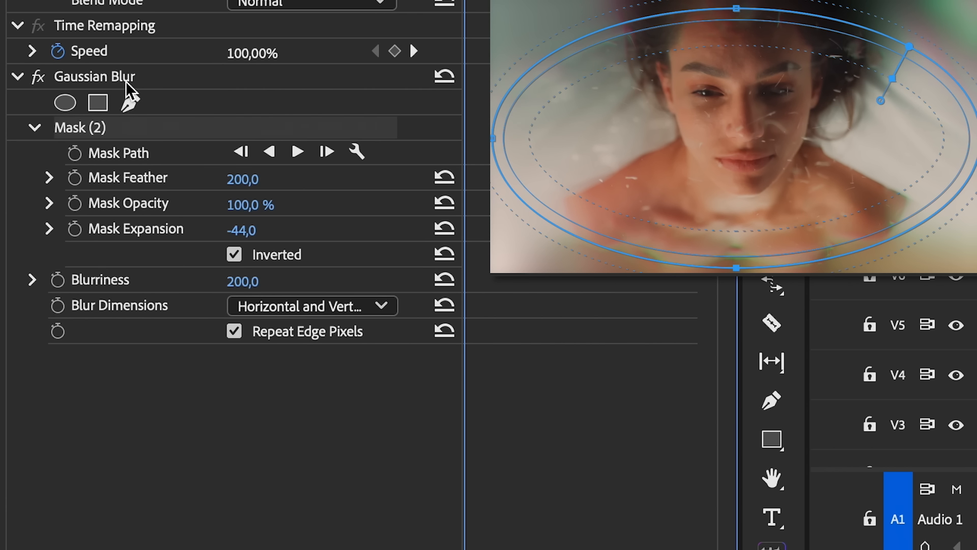
Step: Try a Blurriness of 50 in the V5 vignette's Gaussian Blur and set it back to 200
{"action": "left_click", "coordinate": [245, 374]}
{"action": "left_click", "coordinate": [30, 197]}
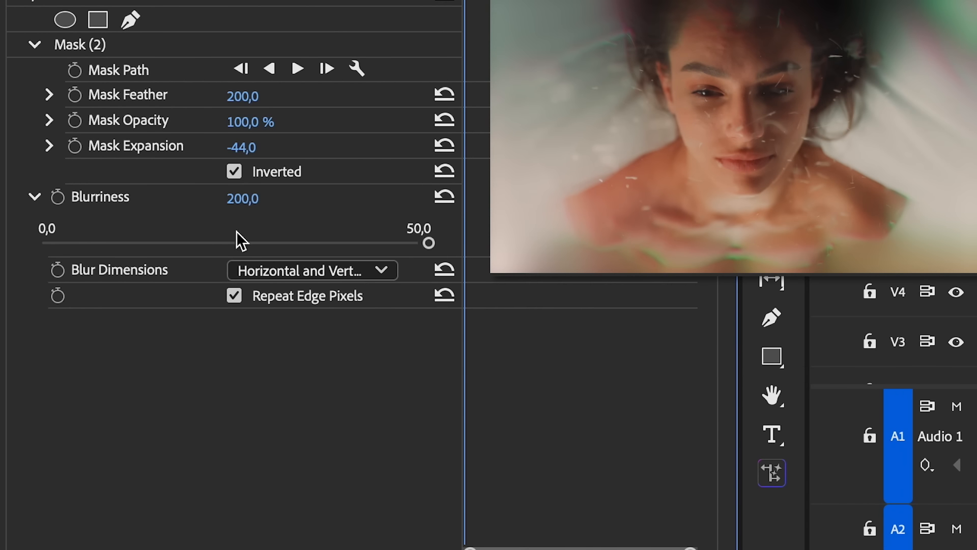
{"action": "left_click_drag", "start_coordinate": [420, 244], "coordinate": [514, 281]}
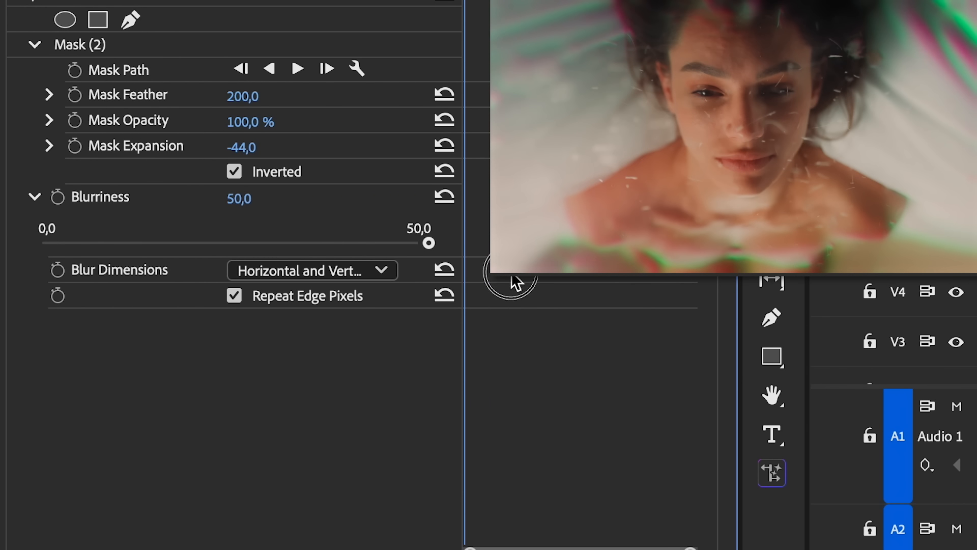
{"action": "left_click", "coordinate": [239, 200]}
{"action": "type", "text": "200"}
{"action": "key", "text": "Return"}
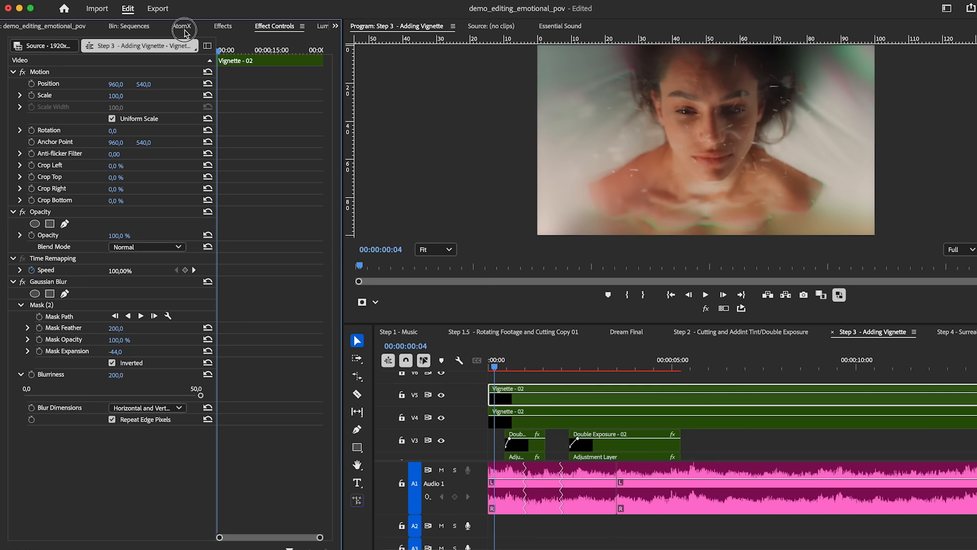
Step: Group the two Vignette - 02 clips and take them off tracks V4 and V5
{"action": "left_click", "coordinate": [184, 29]}
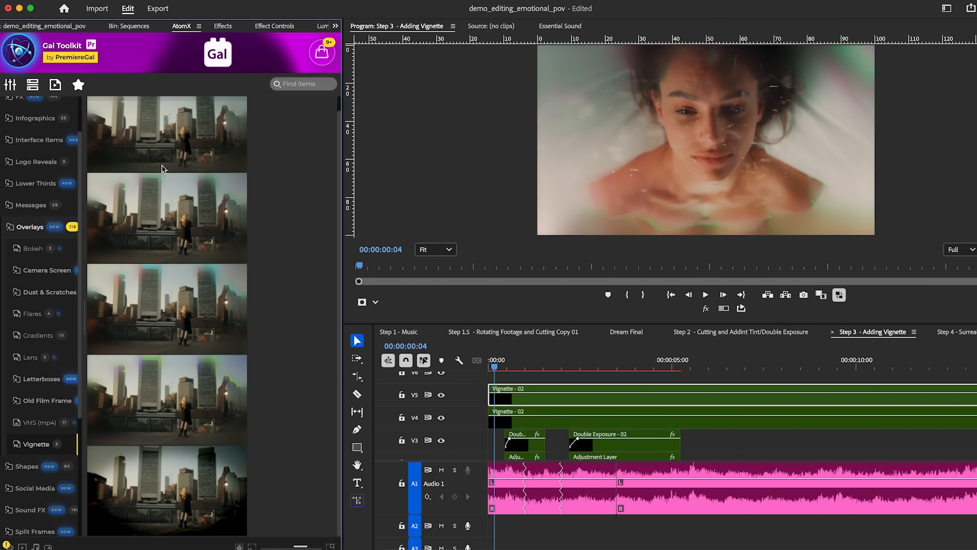
{"action": "scroll", "coordinate": [167, 427], "scroll_direction": "up", "scroll_amount": 1}
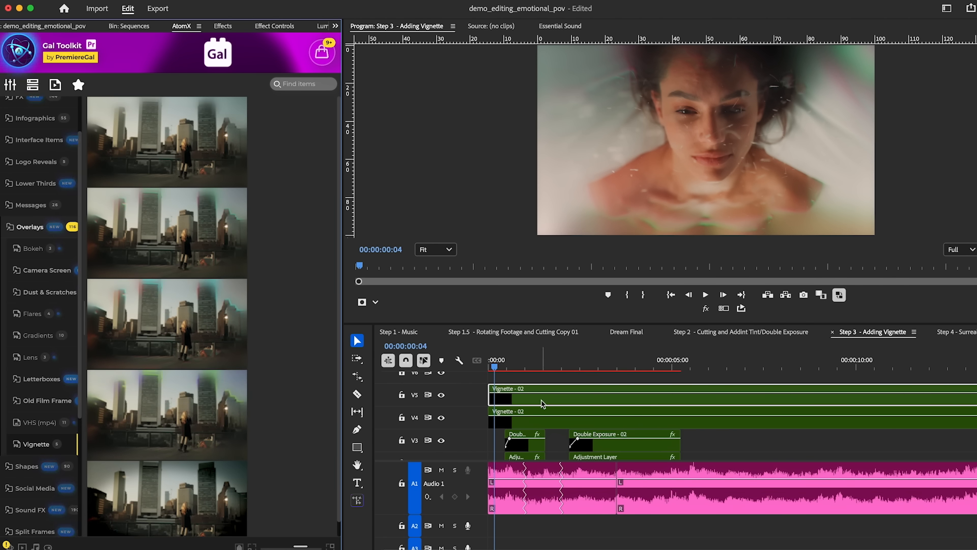
{"action": "mouse_move", "coordinate": [504, 367]}
{"action": "left_mouse_down"}
{"action": "mouse_move", "coordinate": [515, 368]}
{"action": "mouse_move", "coordinate": [495, 367]}
{"action": "left_mouse_up"}
{"action": "left_click", "coordinate": [502, 423]}
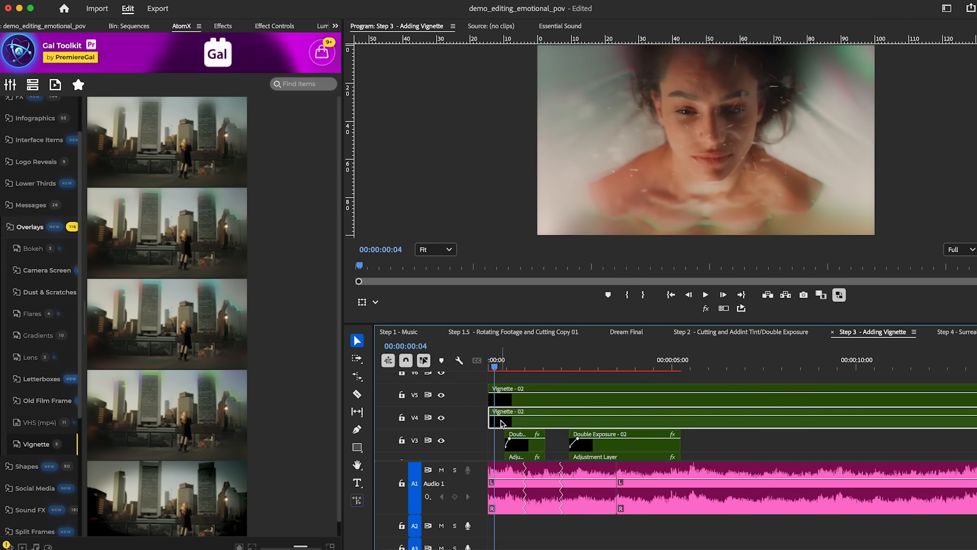
{"action": "right_click", "coordinate": [723, 424]}
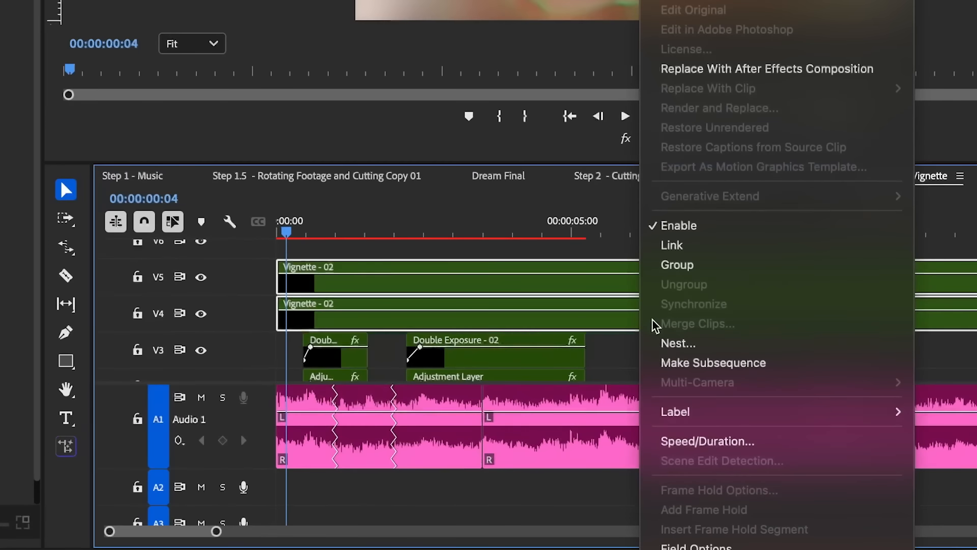
{"action": "left_click", "coordinate": [676, 265]}
{"action": "left_click_drag", "start_coordinate": [662, 327], "coordinate": [648, 288]}
{"action": "left_click_drag", "start_coordinate": [631, 352], "coordinate": [598, 308]}
Step: Play back the sequence from about 4 seconds to review the end of the edited footage
{"action": "scroll", "coordinate": [598, 308], "scroll_direction": "down", "scroll_amount": 3}
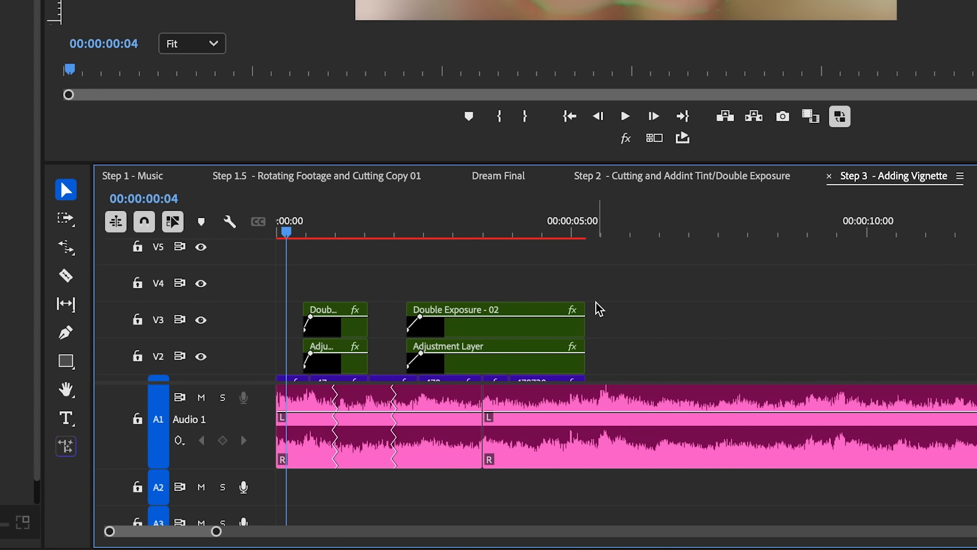
{"action": "scroll", "coordinate": [287, 503], "scroll_direction": "up", "scroll_amount": 2}
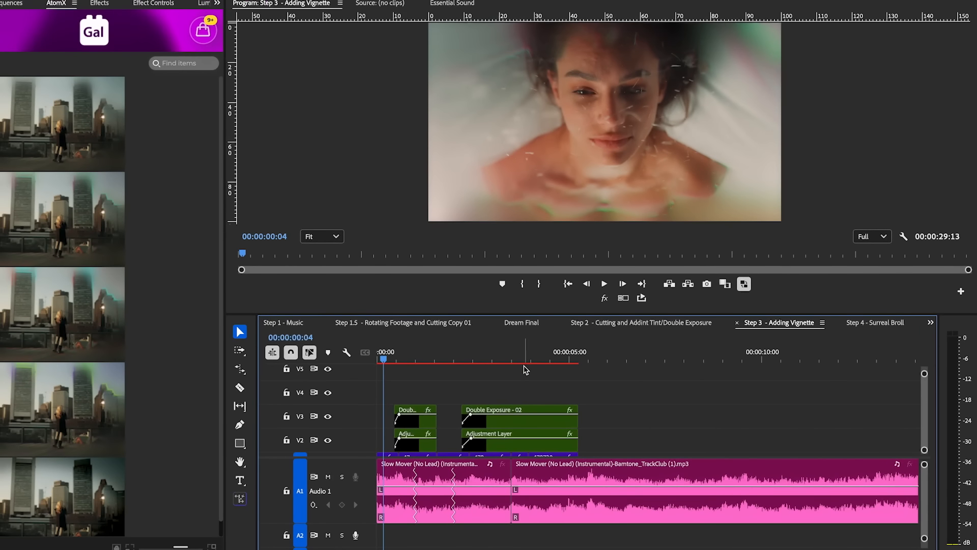
{"action": "left_click", "coordinate": [521, 231]}
{"action": "left_click", "coordinate": [554, 359]}
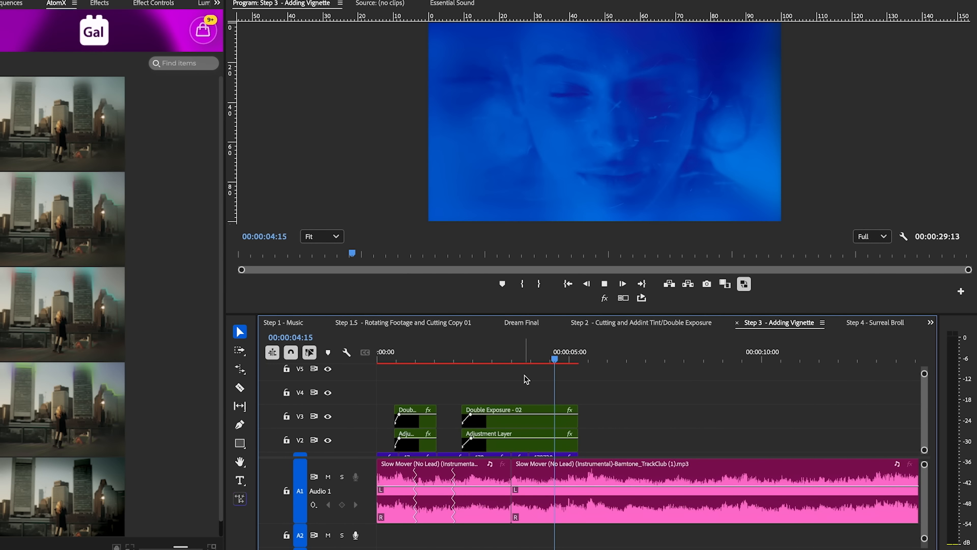
{"action": "key", "text": "space"}
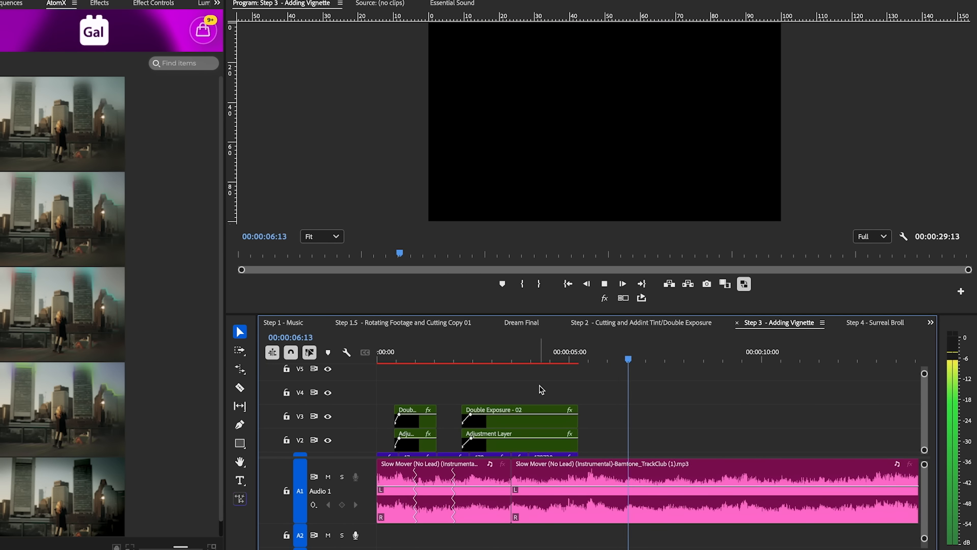
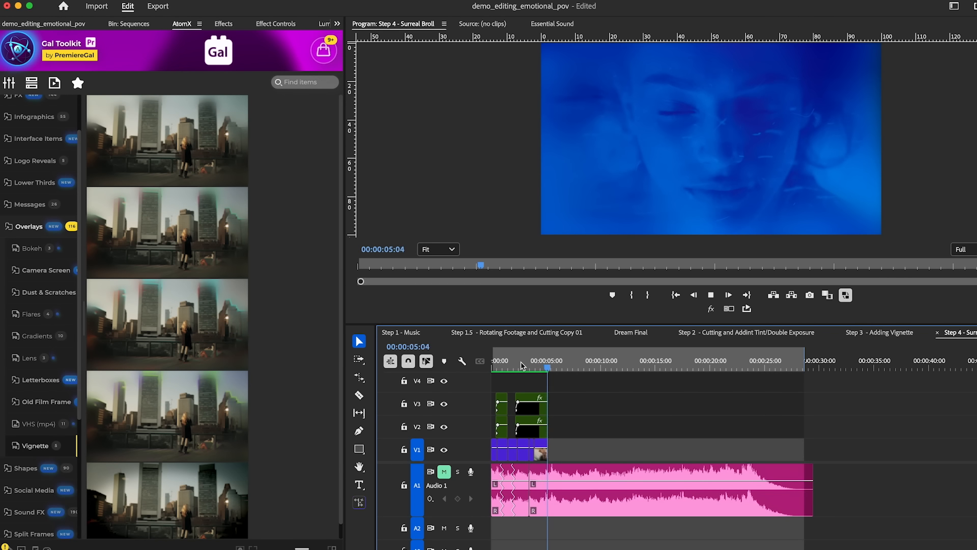
Step: Place only the video of the 6051189 Vj Fractal Psychedelic Clock clip on track V4, starting at about 3:23
{"action": "key", "text": "space"}
{"action": "left_click_drag", "start_coordinate": [548, 365], "coordinate": [535, 365]}
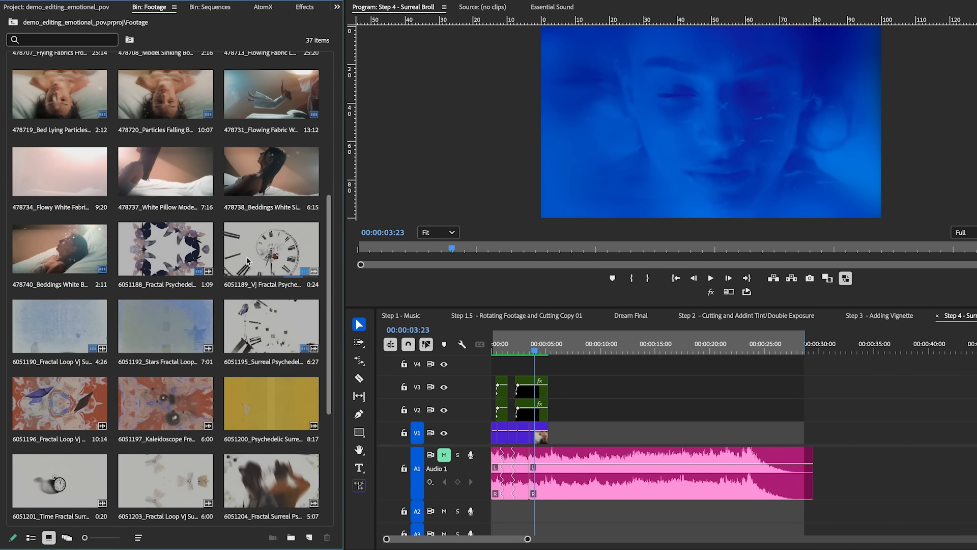
{"action": "left_click", "coordinate": [291, 272]}
{"action": "left_click_drag", "start_coordinate": [499, 346], "coordinate": [596, 375]}
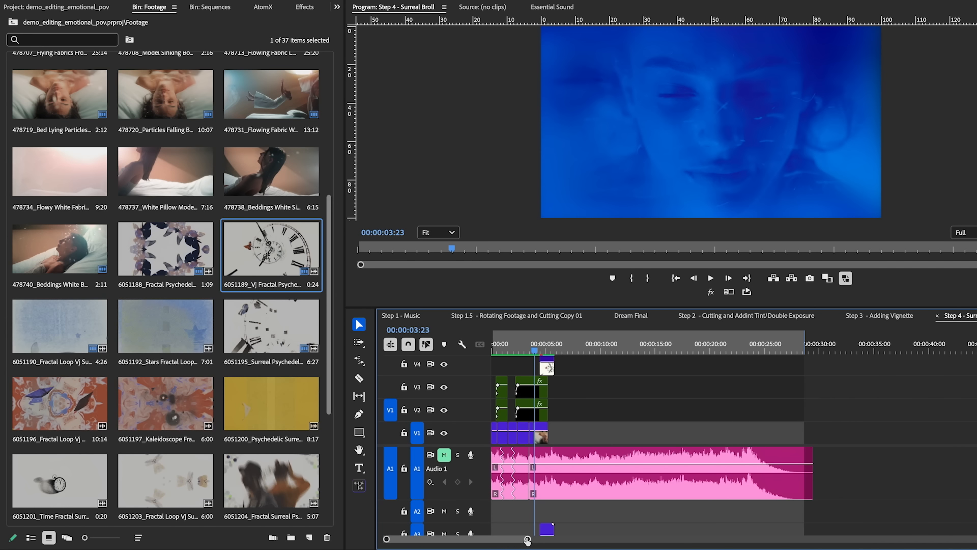
{"action": "left_click_drag", "start_coordinate": [527, 541], "coordinate": [507, 539]}
{"action": "left_click", "coordinate": [583, 530]}
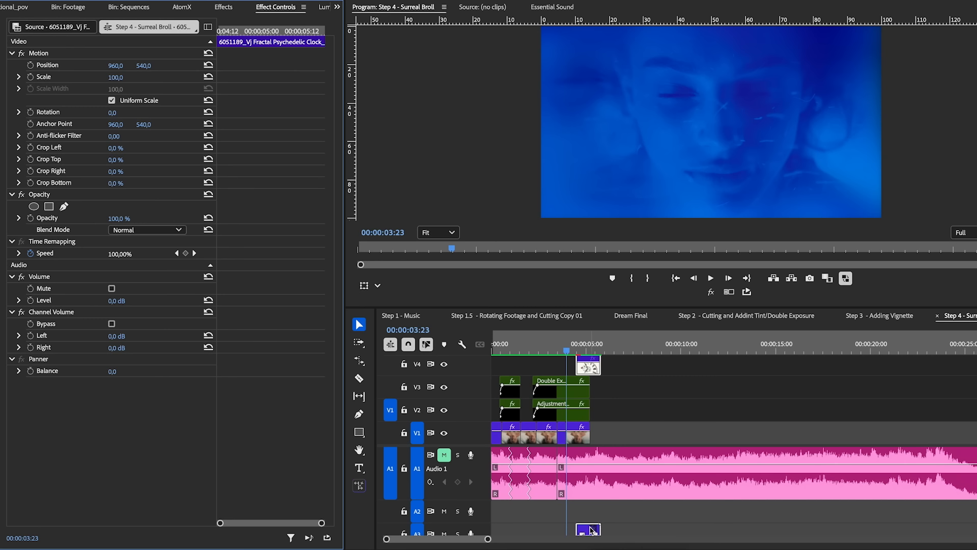
{"action": "left_click", "coordinate": [591, 368]}
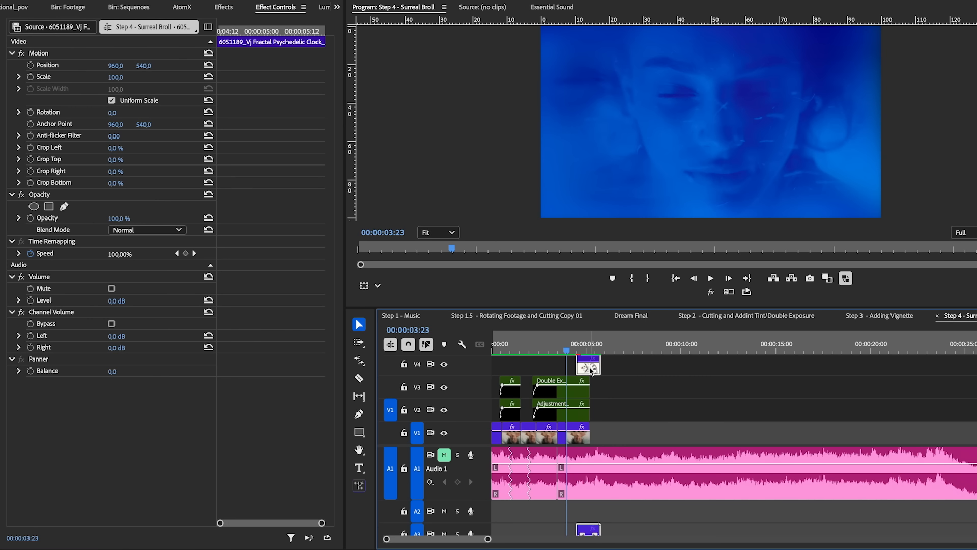
{"action": "key", "text": "f"}
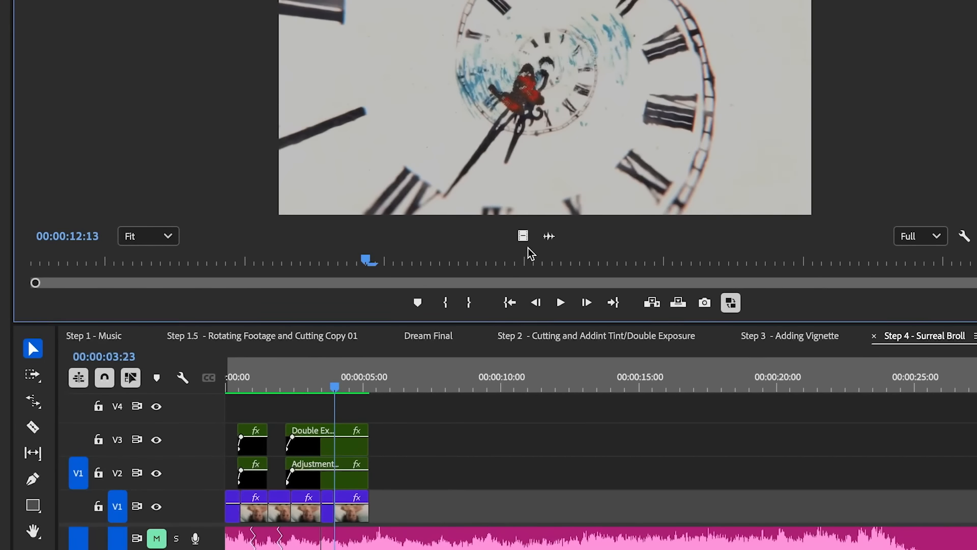
{"action": "left_click_drag", "start_coordinate": [525, 238], "coordinate": [355, 407]}
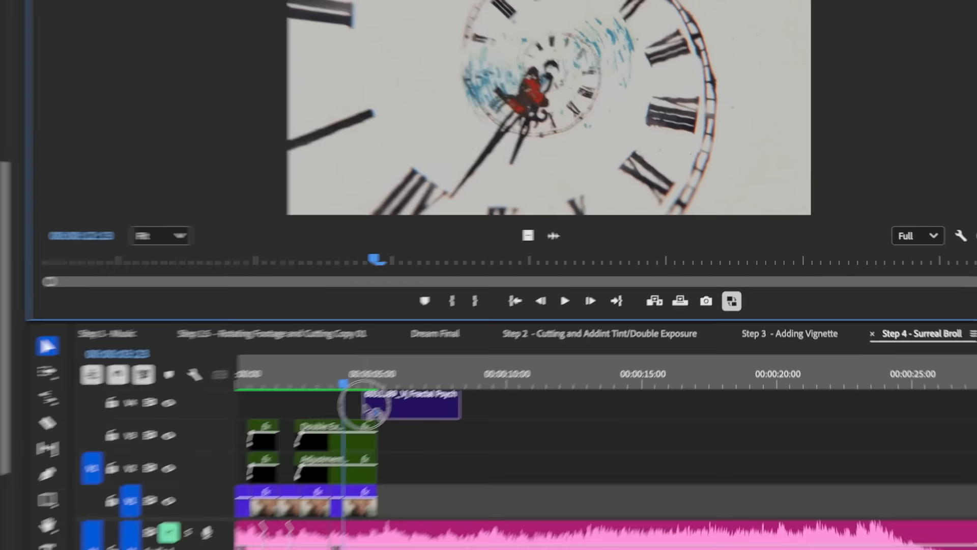
{"action": "mouse_move", "coordinate": [476, 355]}
{"action": "left_mouse_down"}
{"action": "mouse_move", "coordinate": [460, 352]}
{"action": "mouse_move", "coordinate": [469, 341]}
{"action": "left_mouse_up"}
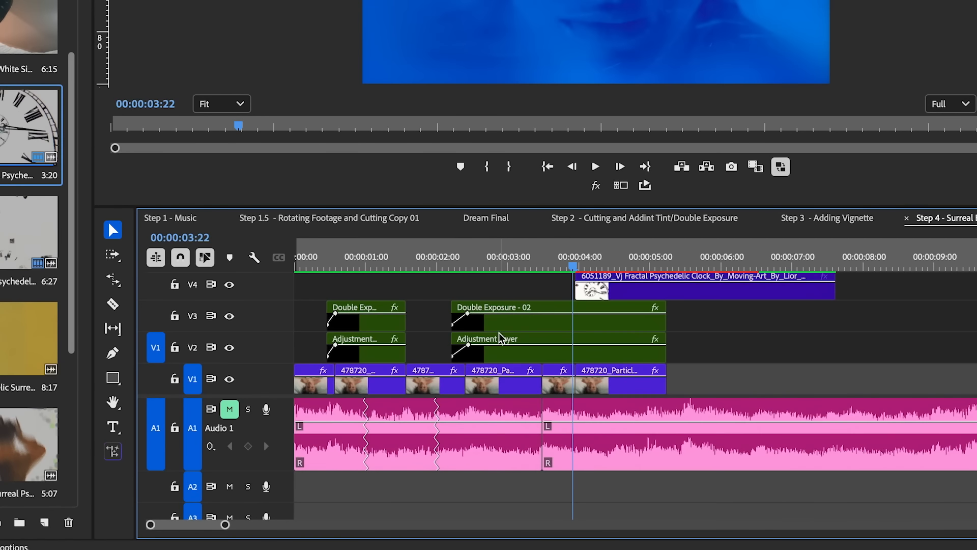
Step: Fade in the clock clip on V4 with opacity keyframes, rising from low at its start to full at about 4:20
{"action": "left_click", "coordinate": [541, 386]}
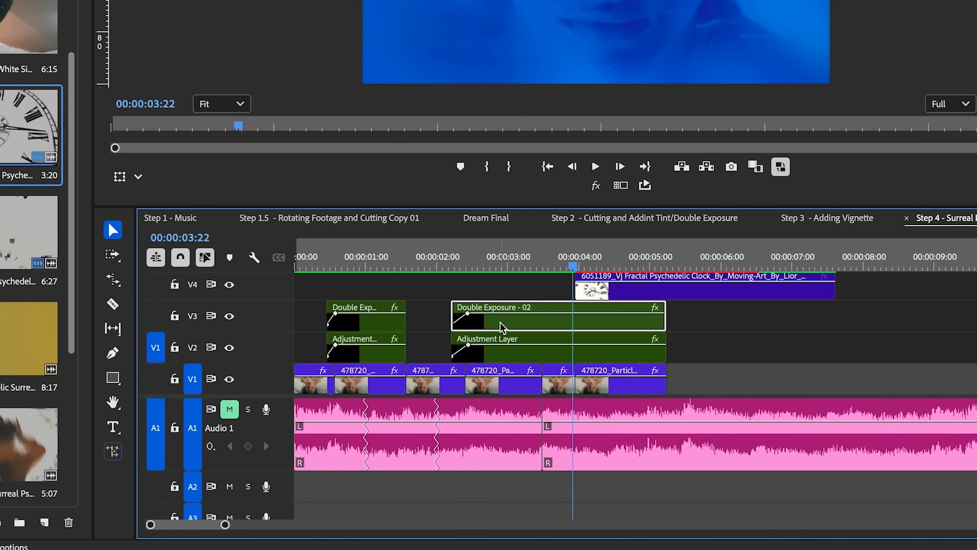
{"action": "left_click", "coordinate": [500, 352]}
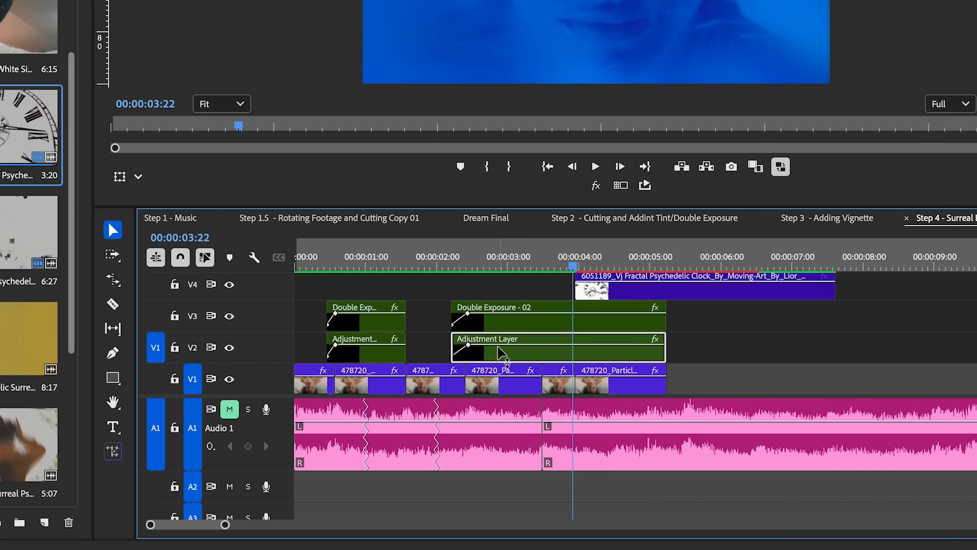
{"action": "left_click_drag", "start_coordinate": [581, 276], "coordinate": [634, 279]}
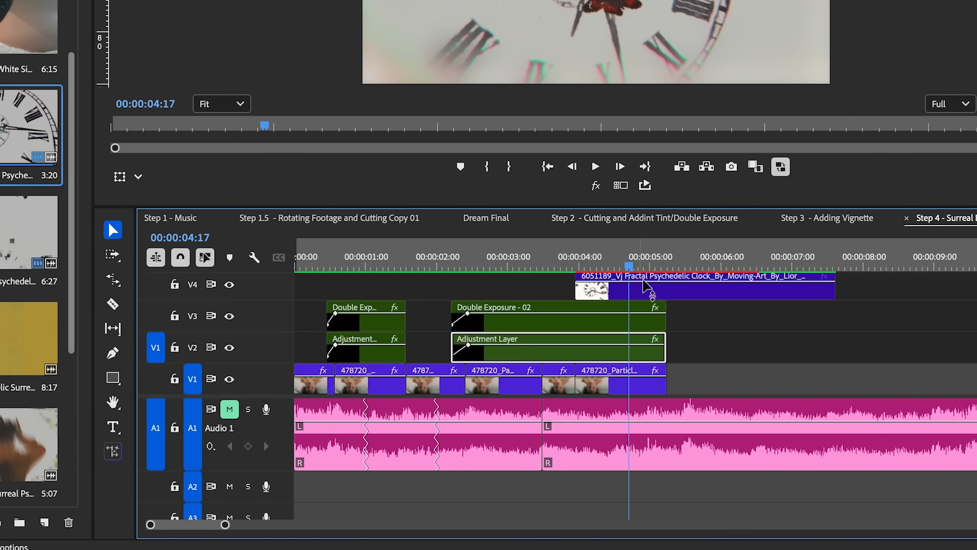
{"action": "key", "text": "p"}
{"action": "left_click", "coordinate": [636, 287]}
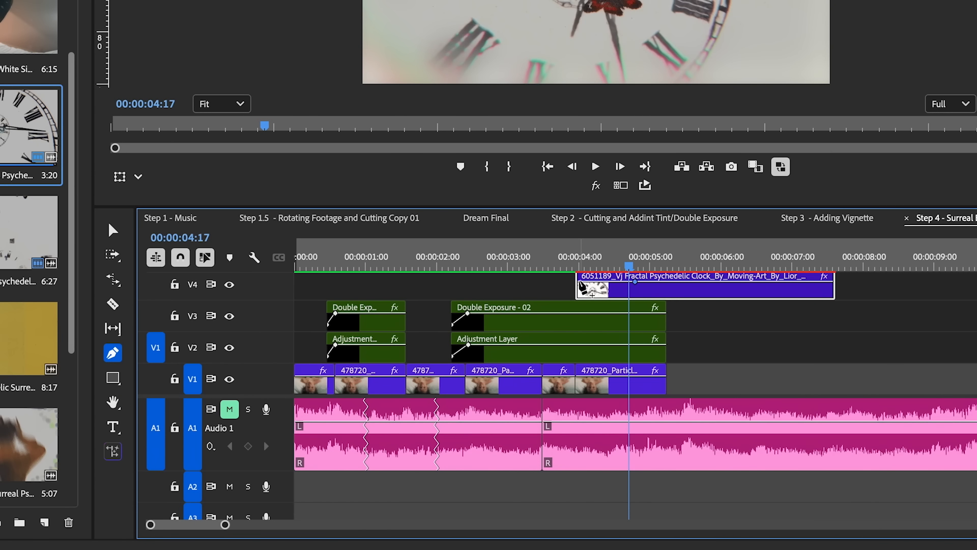
{"action": "left_click", "coordinate": [580, 283]}
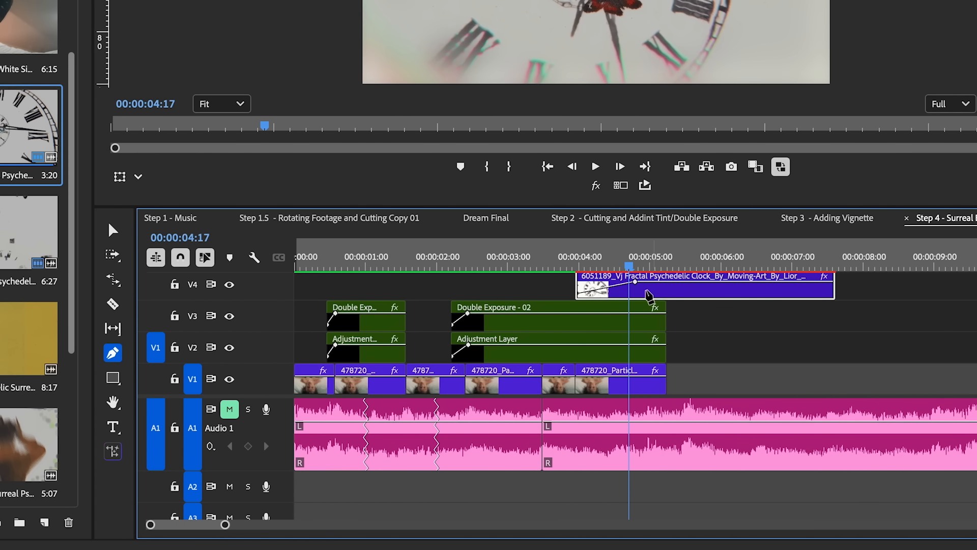
{"action": "key", "text": "v"}
{"action": "left_click_drag", "start_coordinate": [635, 282], "coordinate": [642, 282]}
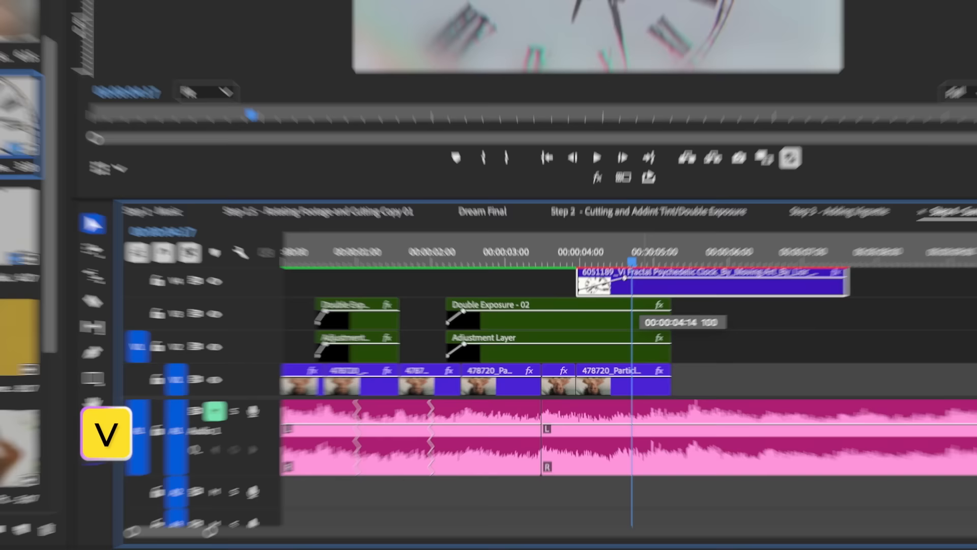
{"action": "mouse_move", "coordinate": [693, 228]}
{"action": "left_mouse_down"}
{"action": "mouse_move", "coordinate": [717, 227]}
{"action": "mouse_move", "coordinate": [697, 228]}
{"action": "mouse_move", "coordinate": [695, 240]}
{"action": "mouse_move", "coordinate": [691, 222]}
{"action": "left_mouse_up"}
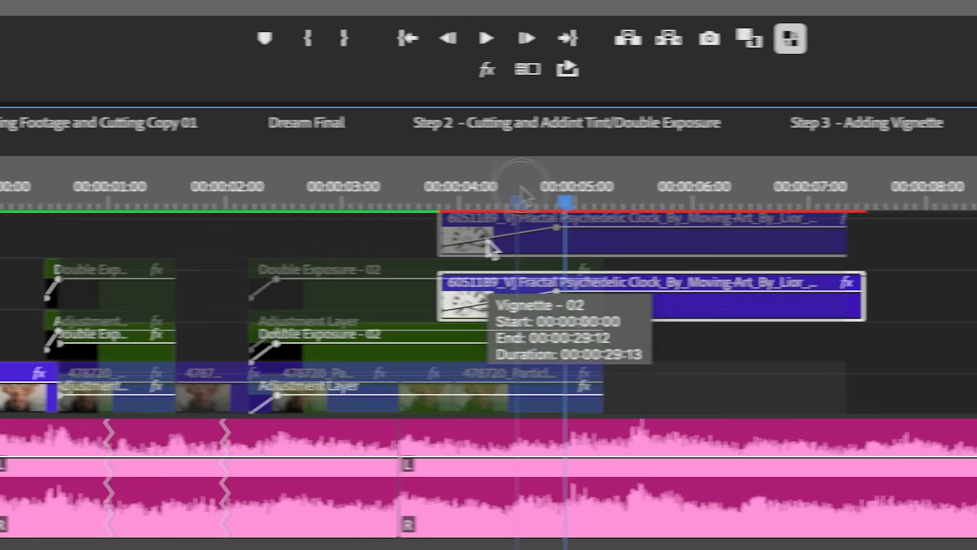
Step: Hide the two Vignette - 02 tracks, V7 and V8
{"action": "scroll", "coordinate": [618, 240], "scroll_direction": "down", "scroll_amount": 2}
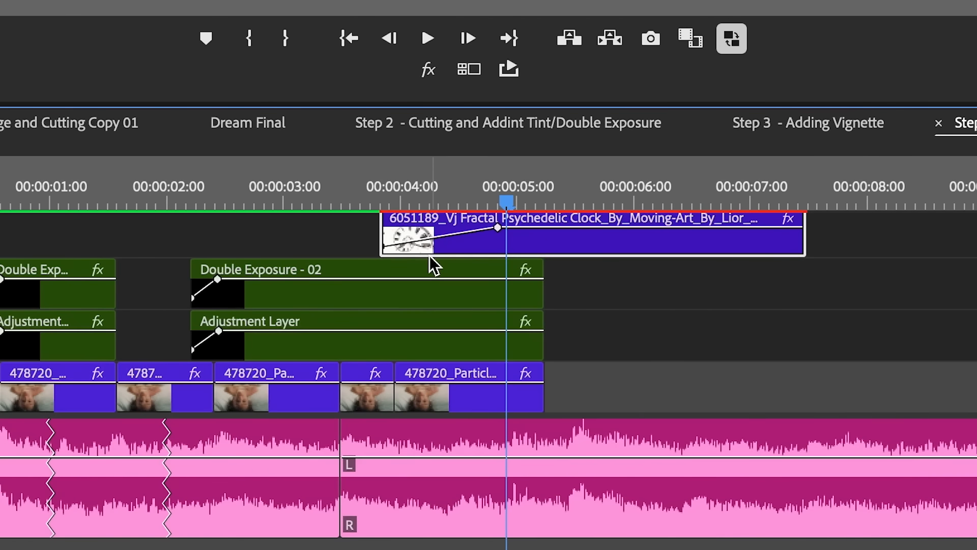
{"action": "scroll", "coordinate": [427, 253], "scroll_direction": "up", "scroll_amount": 4}
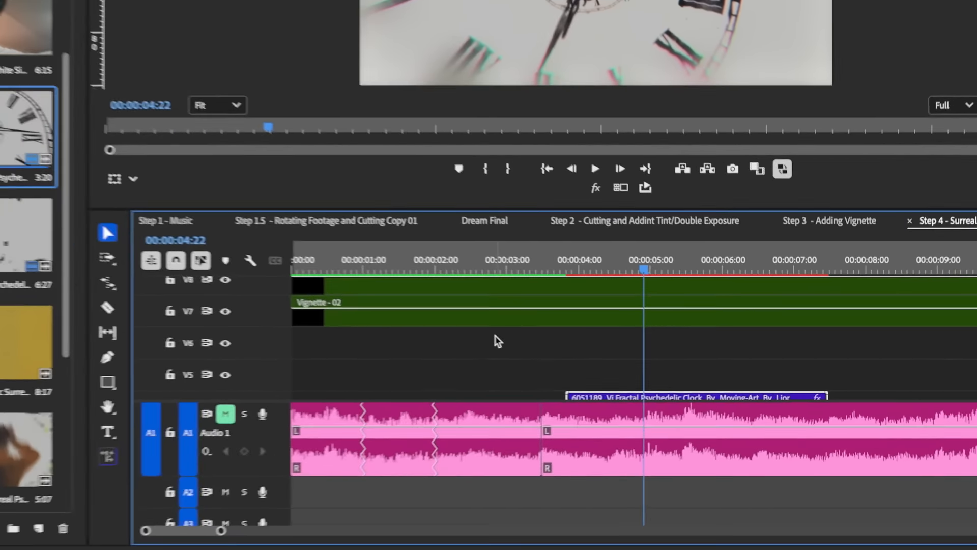
{"action": "scroll", "coordinate": [264, 307], "scroll_direction": "up", "scroll_amount": 2}
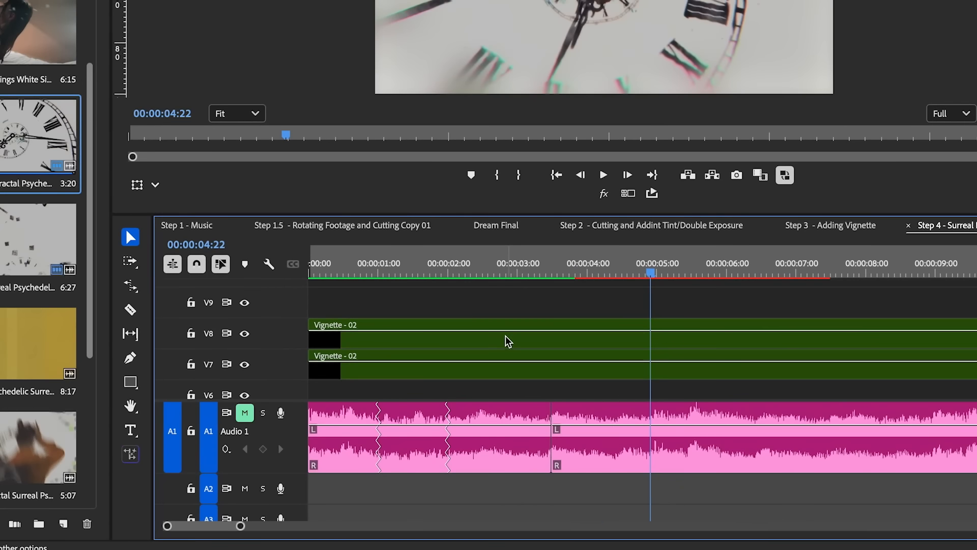
{"action": "scroll", "coordinate": [263, 307], "scroll_direction": "down", "scroll_amount": 2}
{"action": "left_click", "coordinate": [244, 313]}
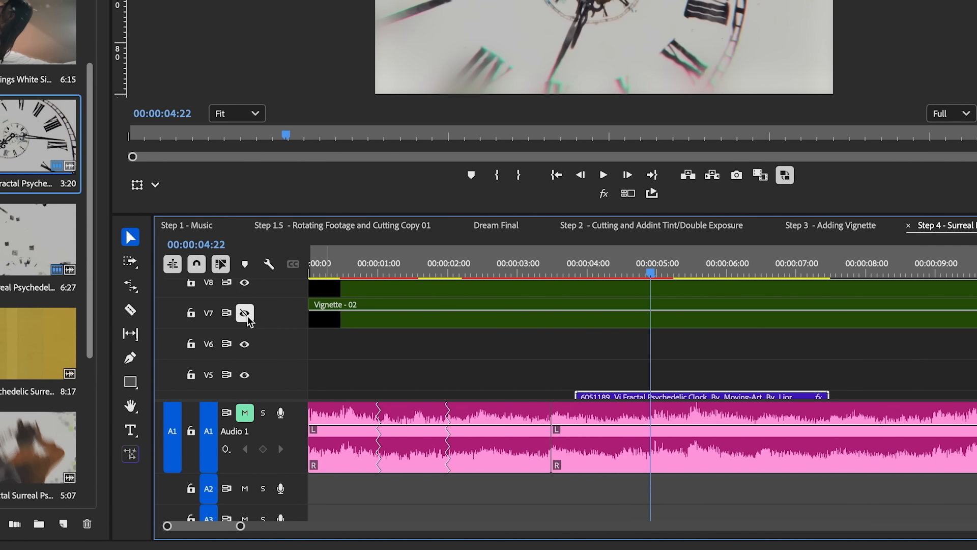
{"action": "left_click", "coordinate": [244, 282]}
Step: Play back the sequence from 3:09 to review the clock clip's fade-in without the vignette
{"action": "scroll", "coordinate": [507, 346], "scroll_direction": "down", "scroll_amount": 3}
{"action": "left_click_drag", "start_coordinate": [600, 265], "coordinate": [576, 264]}
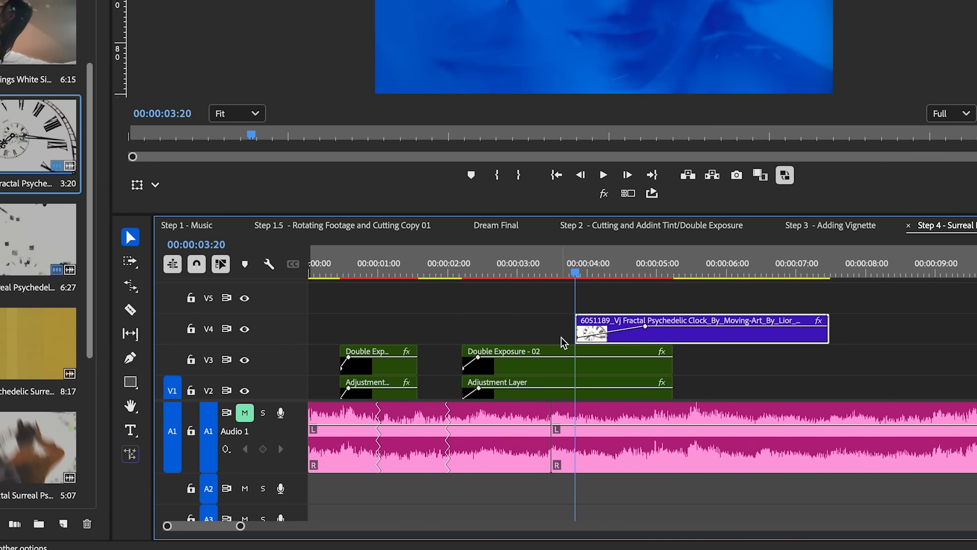
{"action": "left_click_drag", "start_coordinate": [555, 277], "coordinate": [543, 270]}
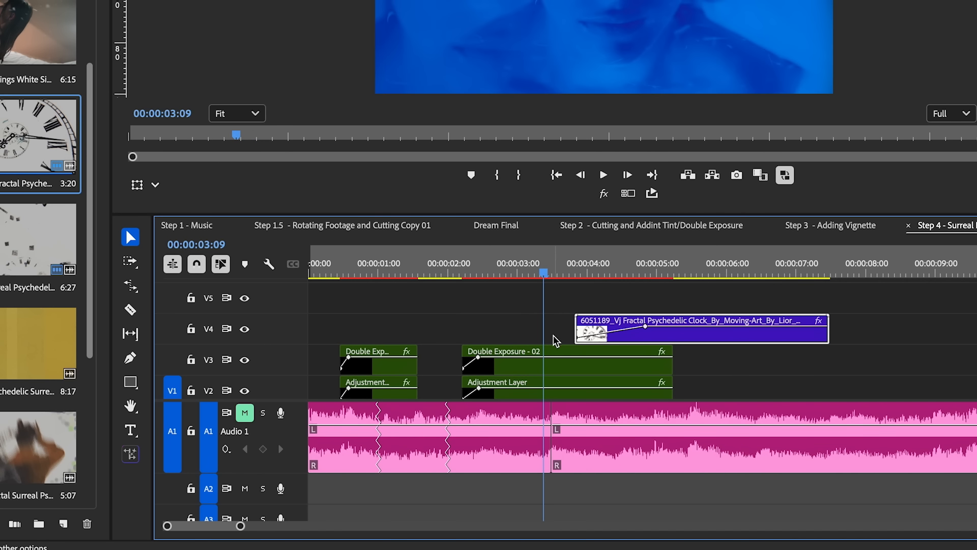
{"action": "key", "text": "space"}
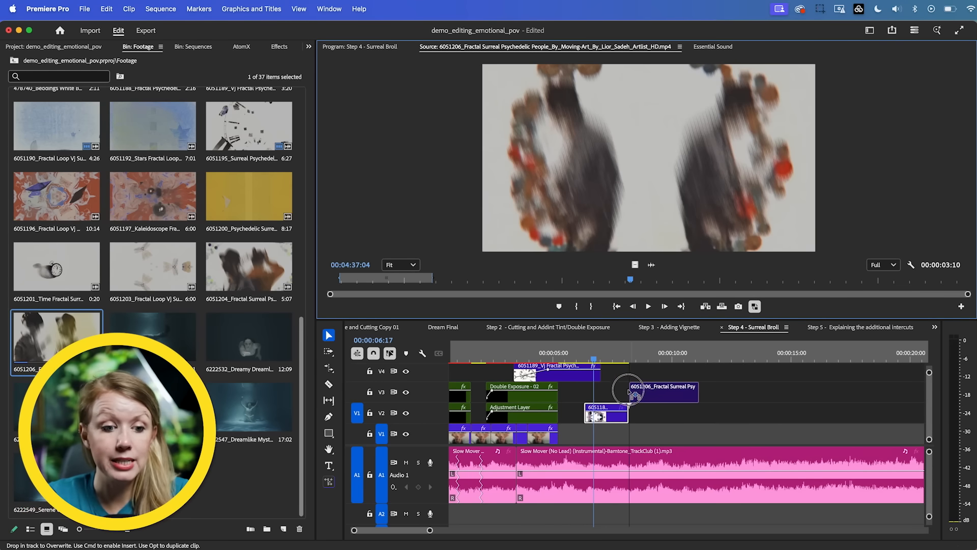
Step: Examine the added intercut clips in the Step 5 sequence between about 8 and 25 seconds
{"action": "left_click_drag", "start_coordinate": [631, 392], "coordinate": [631, 392]}
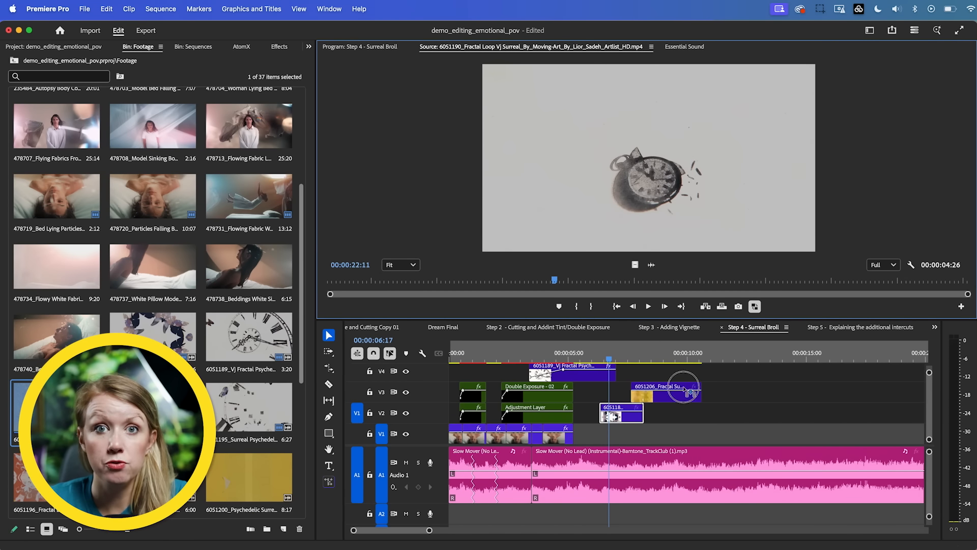
{"action": "left_click_drag", "start_coordinate": [689, 392], "coordinate": [667, 426]}
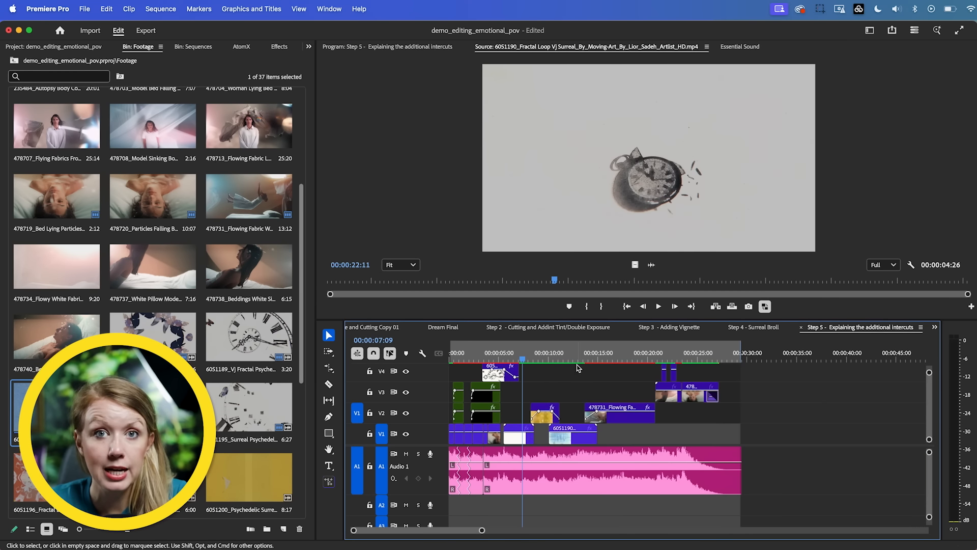
{"action": "left_click_drag", "start_coordinate": [578, 368], "coordinate": [541, 402]}
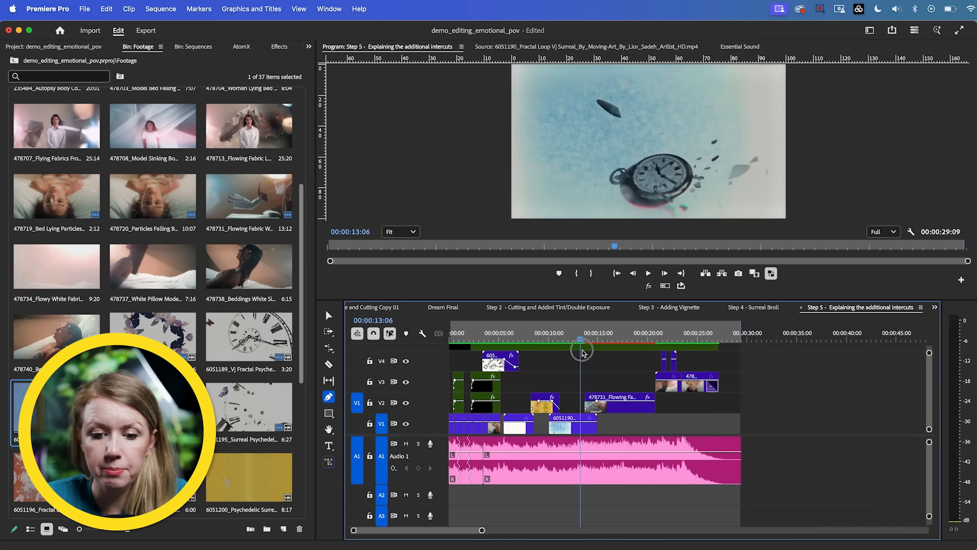
{"action": "left_click_drag", "start_coordinate": [583, 352], "coordinate": [616, 388]}
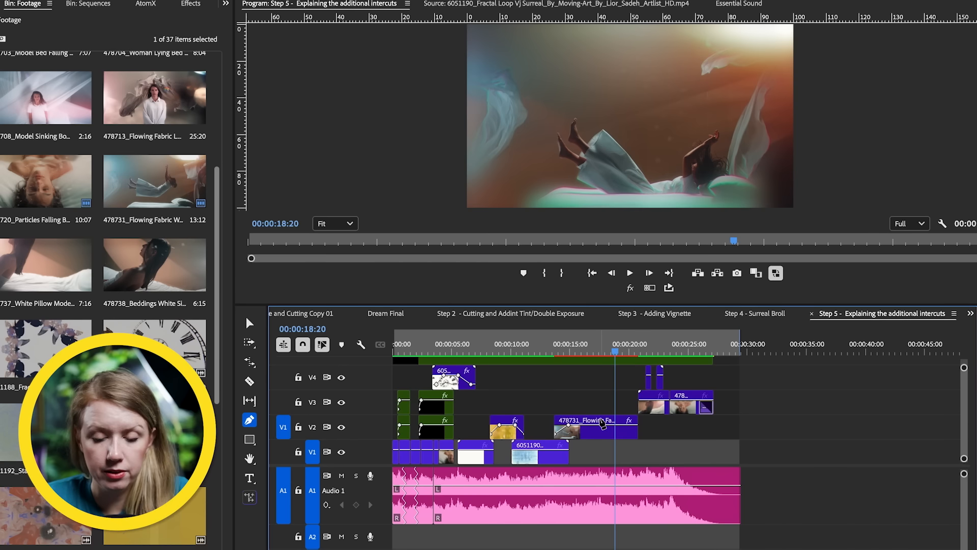
{"action": "key", "text": "v"}
{"action": "left_click", "coordinate": [592, 420]}
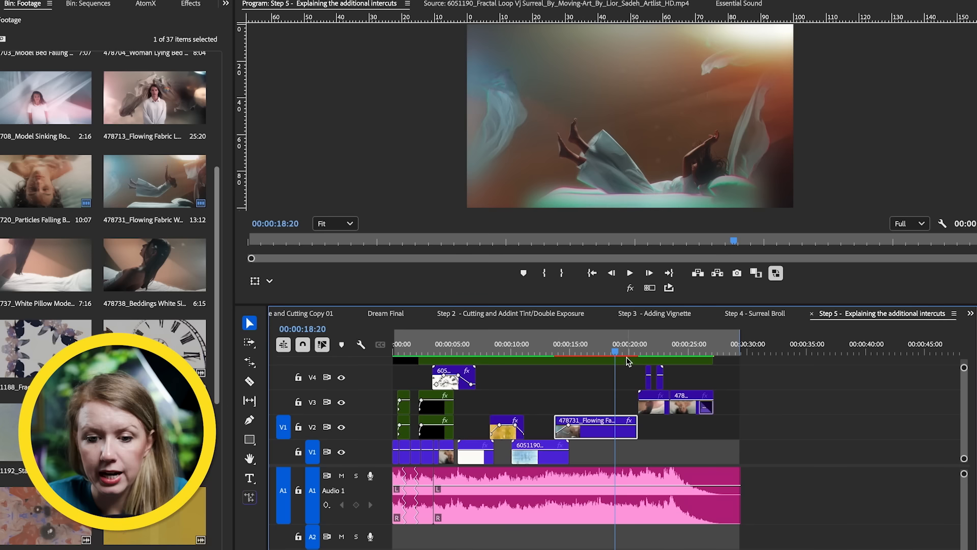
{"action": "left_click_drag", "start_coordinate": [622, 352], "coordinate": [687, 407]}
{"action": "left_click", "coordinate": [686, 412]}
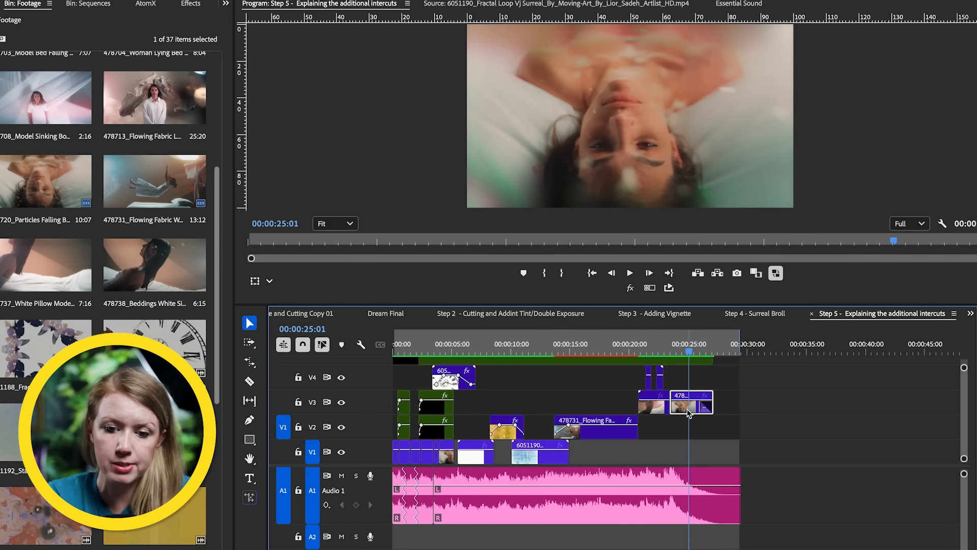
{"action": "mouse_move", "coordinate": [656, 348]}
{"action": "left_mouse_down"}
{"action": "mouse_move", "coordinate": [642, 349]}
{"action": "mouse_move", "coordinate": [658, 357]}
{"action": "left_mouse_up"}
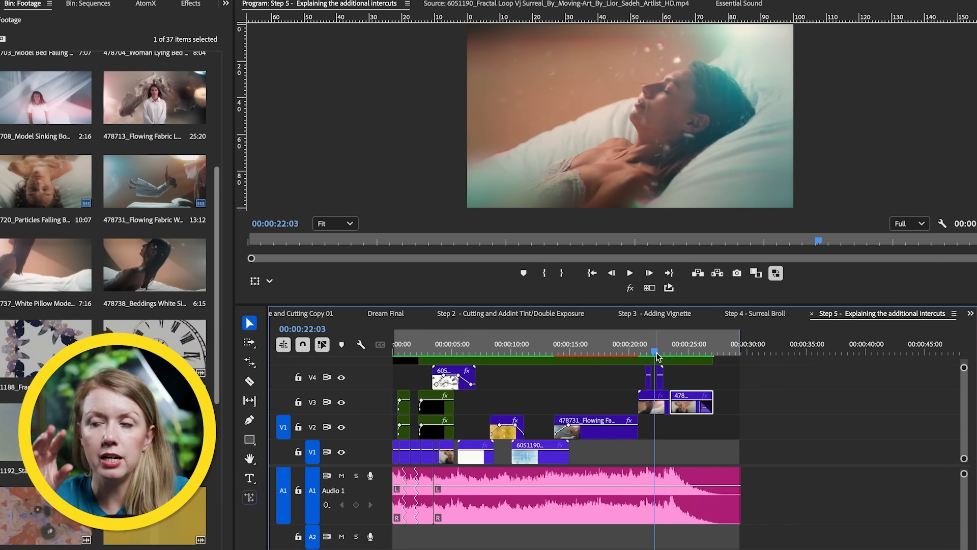
{"action": "mouse_move", "coordinate": [657, 351]}
{"action": "left_mouse_down"}
{"action": "mouse_move", "coordinate": [644, 349]}
{"action": "mouse_move", "coordinate": [668, 362]}
{"action": "mouse_move", "coordinate": [648, 363]}
{"action": "left_mouse_up"}
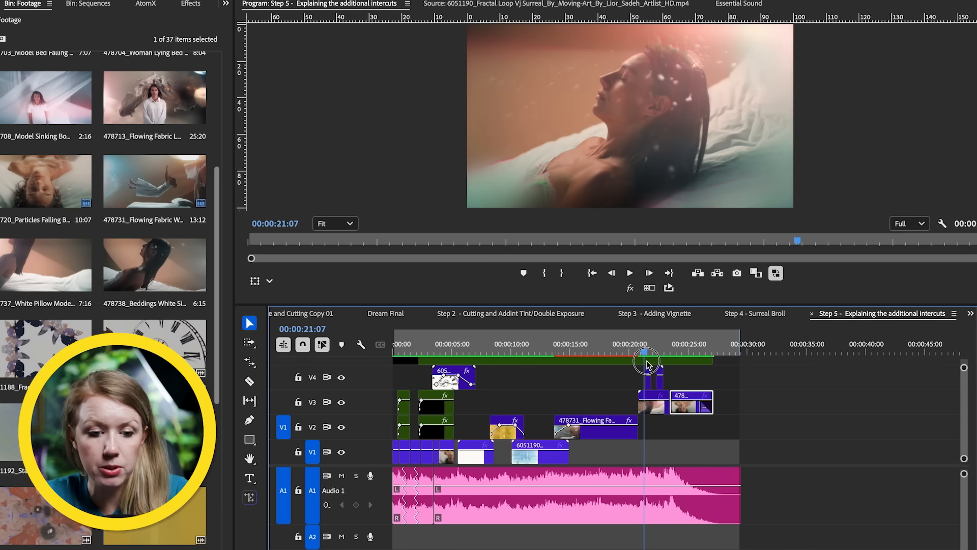
Step: Play back the two clock intercuts and the closing upside-down shot from about 21 seconds through the final fade-out
{"action": "key", "text": "space"}
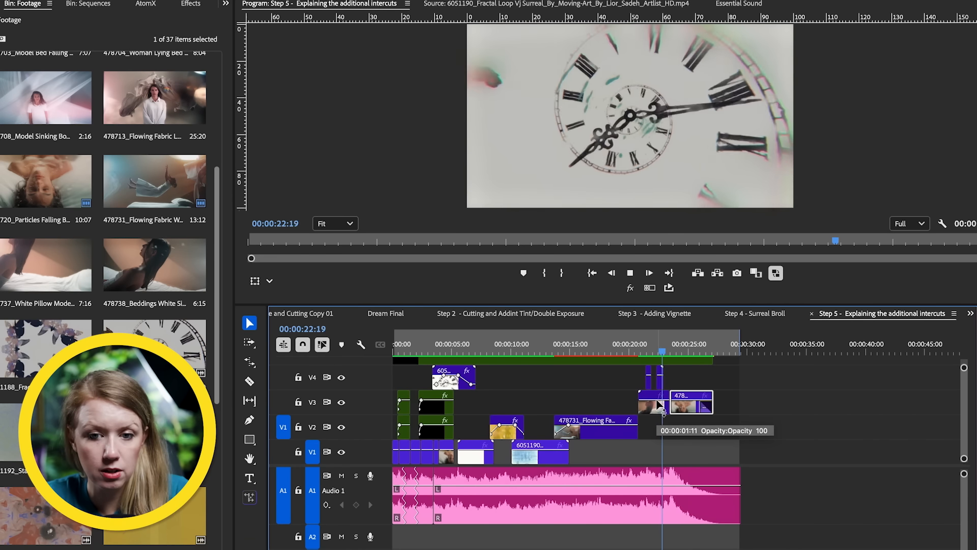
{"action": "left_click", "coordinate": [648, 351]}
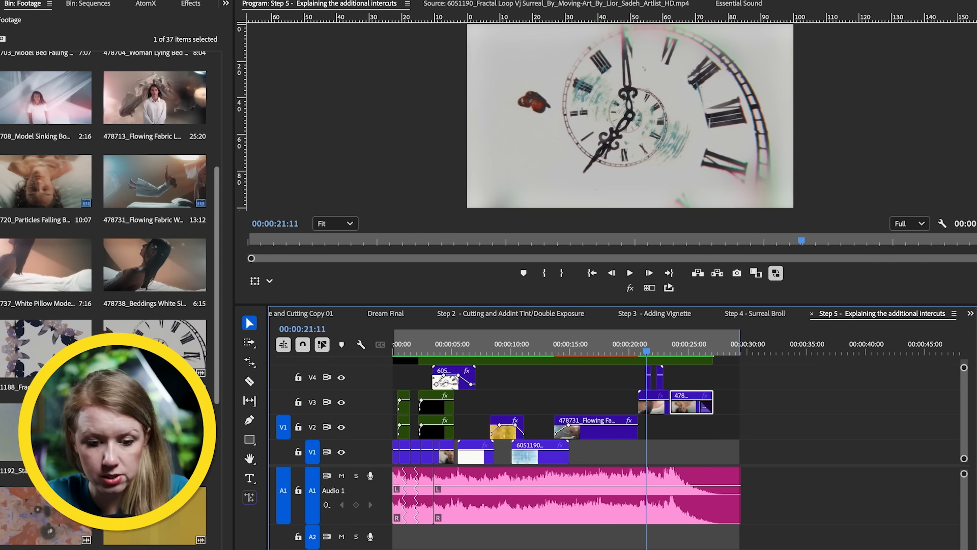
{"action": "key", "text": "equal"}
{"action": "key", "text": "equal"}
{"action": "key", "text": "equal"}
{"action": "key", "text": "equal"}
{"action": "key", "text": "equal"}
{"action": "key", "text": "equal"}
{"action": "left_click", "coordinate": [666, 350]}
{"action": "key", "text": "space"}
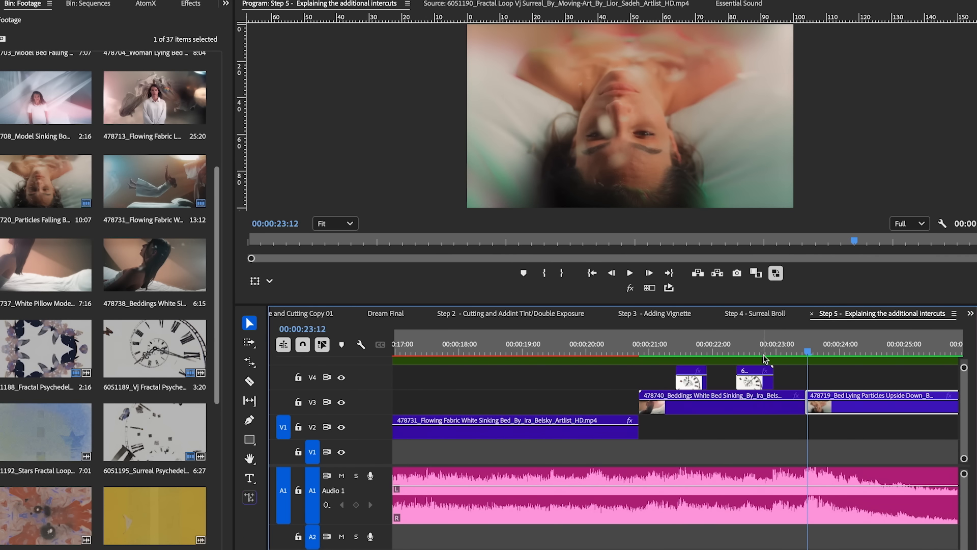
{"action": "left_click", "coordinate": [787, 351]}
{"action": "key", "text": "space"}
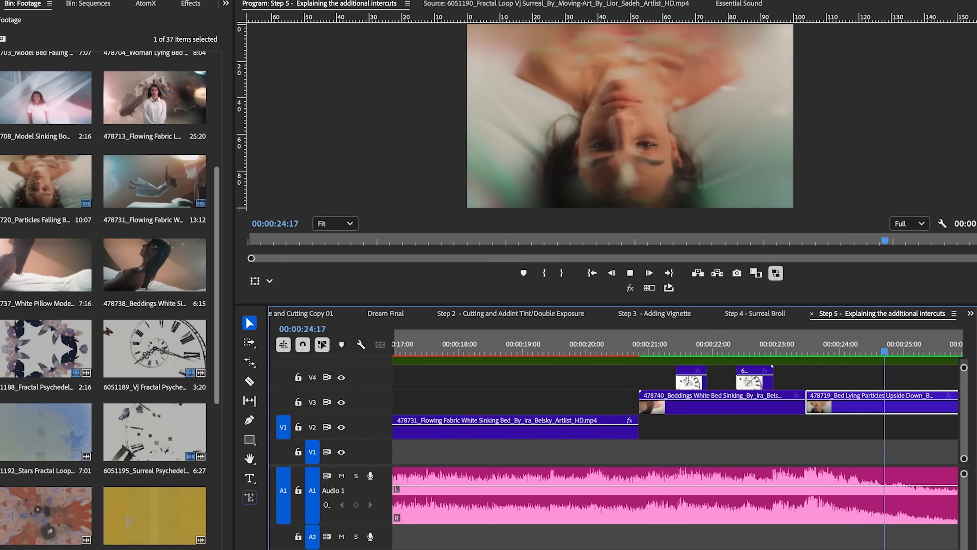
{"action": "key", "text": "minus"}
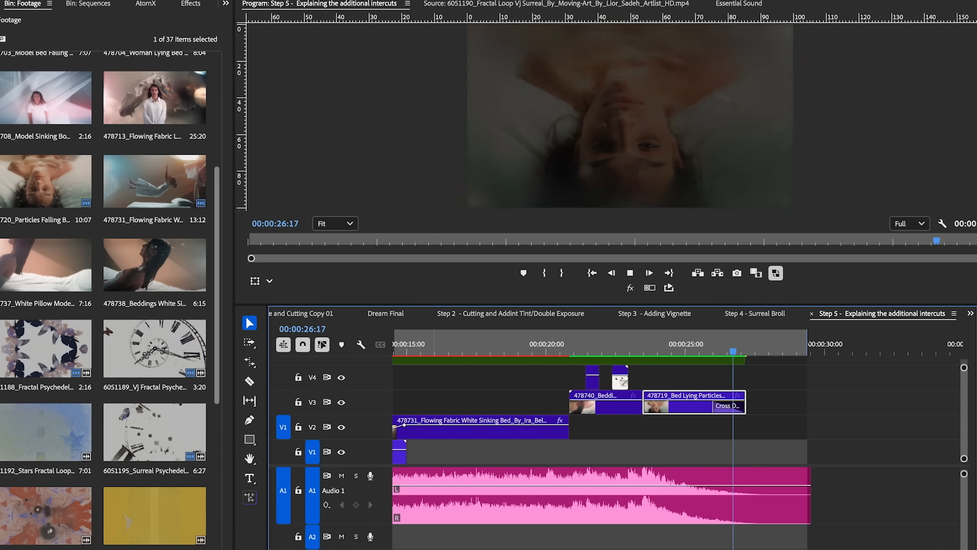
{"action": "key", "text": "space"}
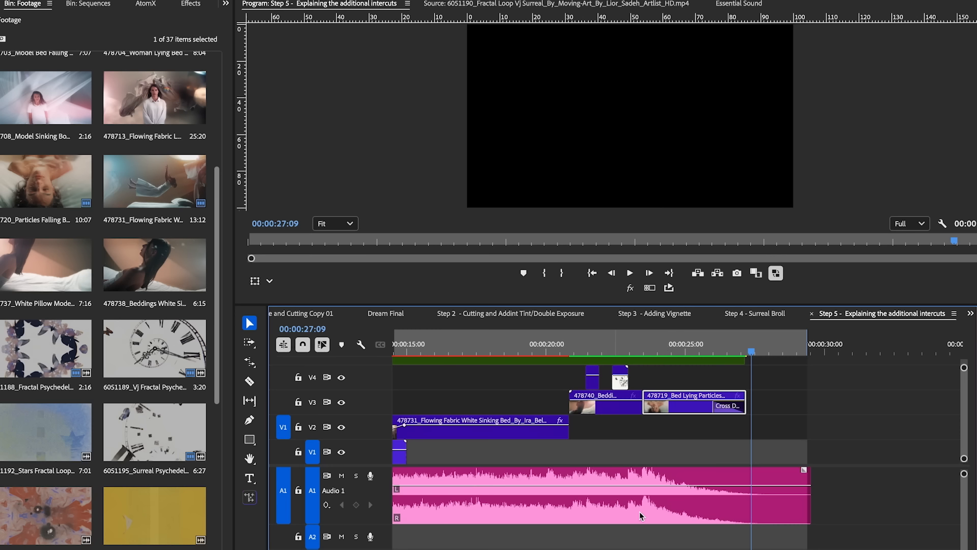
Step: Add the Double Exposure - 05 overlay on V3 above the 478731 Flowing Fabric clip, extend it to the clip's end and preview it
{"action": "left_click_drag", "start_coordinate": [674, 350], "coordinate": [504, 347]}
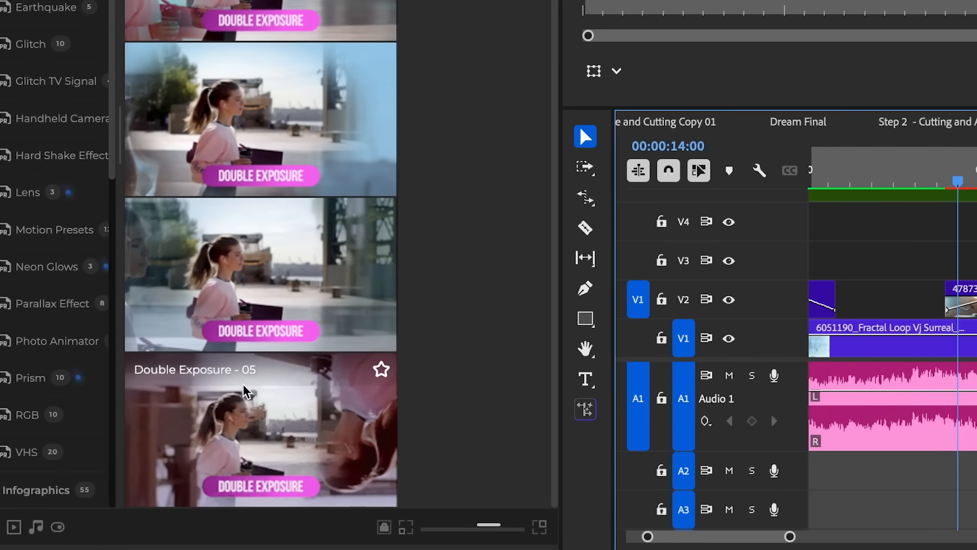
{"action": "left_click_drag", "start_coordinate": [64, 510], "coordinate": [745, 453]}
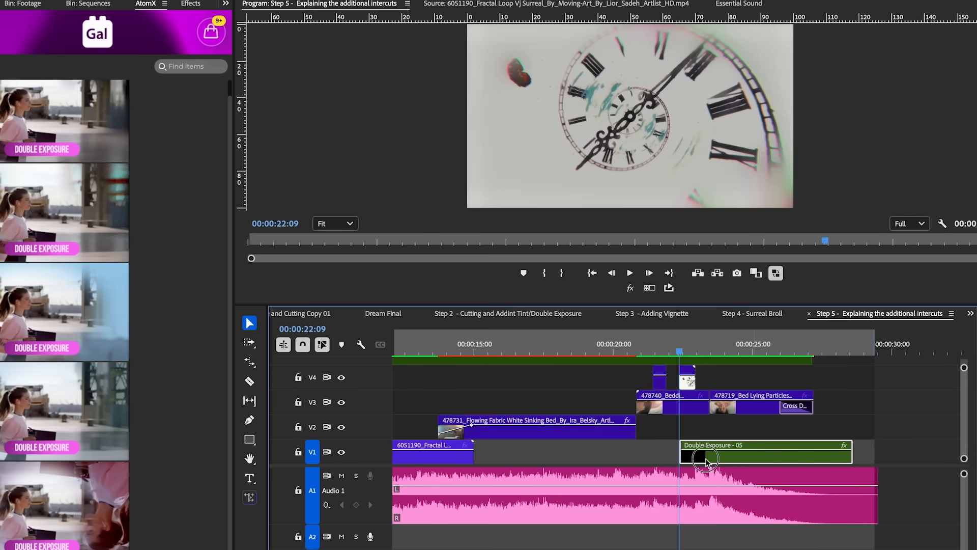
{"action": "left_click_drag", "start_coordinate": [756, 454], "coordinate": [510, 404]}
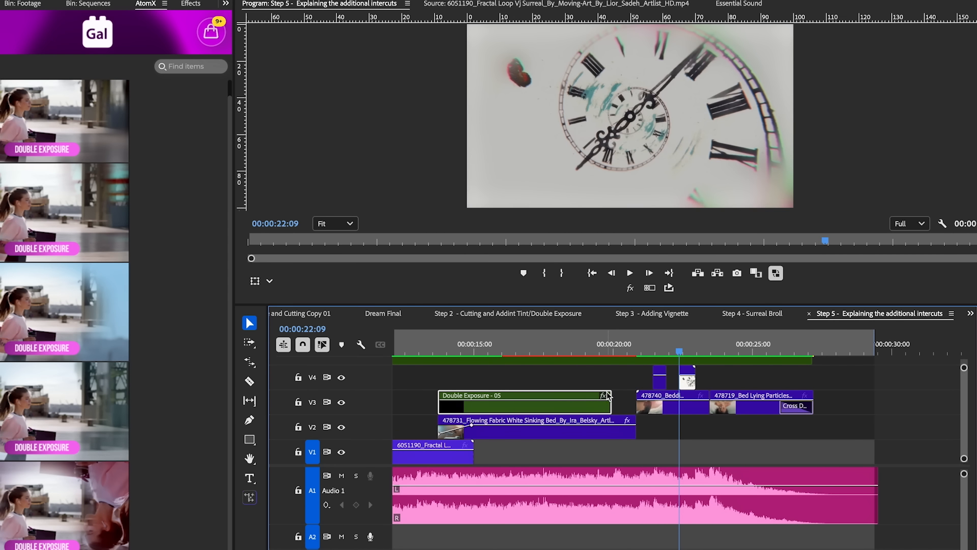
{"action": "left_click_drag", "start_coordinate": [610, 392], "coordinate": [635, 392]}
{"action": "left_click", "coordinate": [553, 351]}
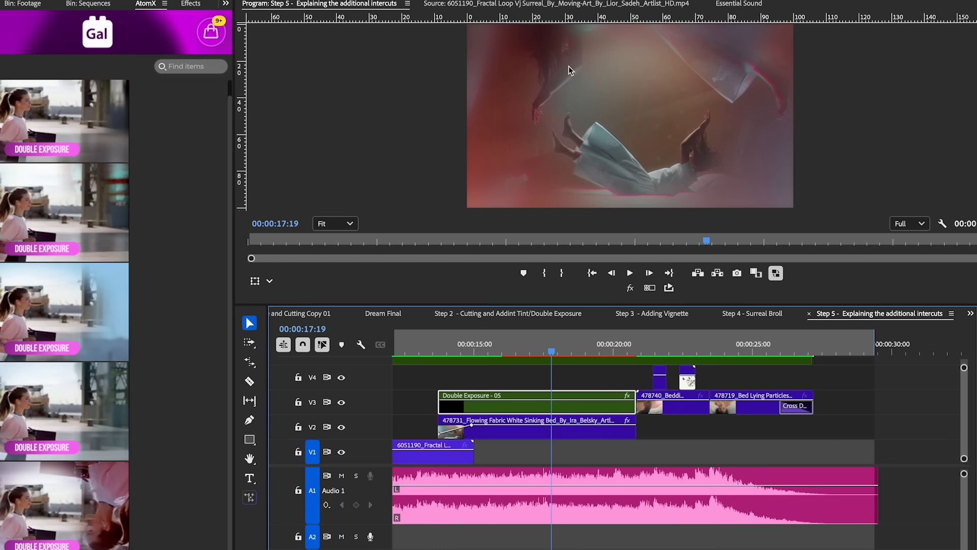
{"action": "left_click_drag", "start_coordinate": [534, 349], "coordinate": [588, 357]}
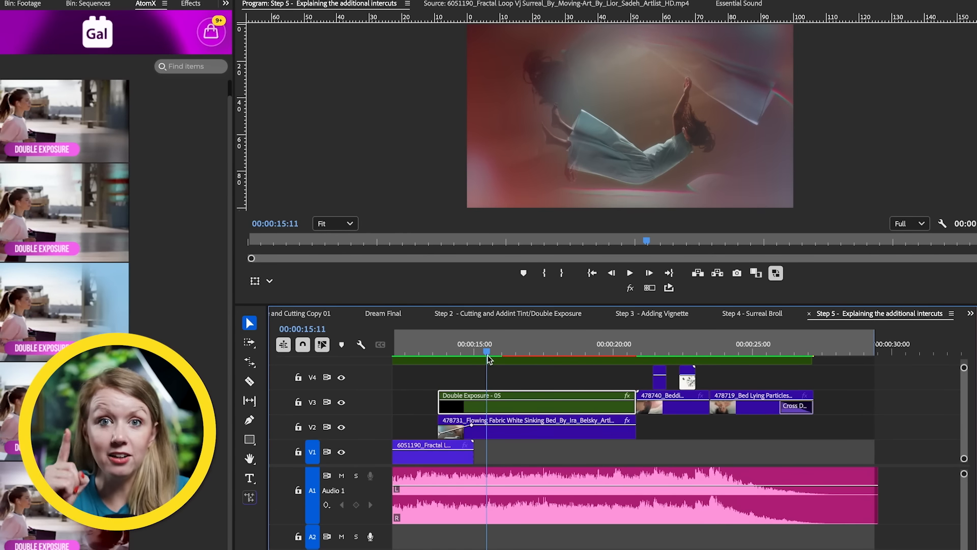
Step: Open the 6051195 Surreal Psychedelic Clock Time clip from the Footage bin and mark a source range ending at 00:01:36:14
{"action": "left_click", "coordinate": [224, 4]}
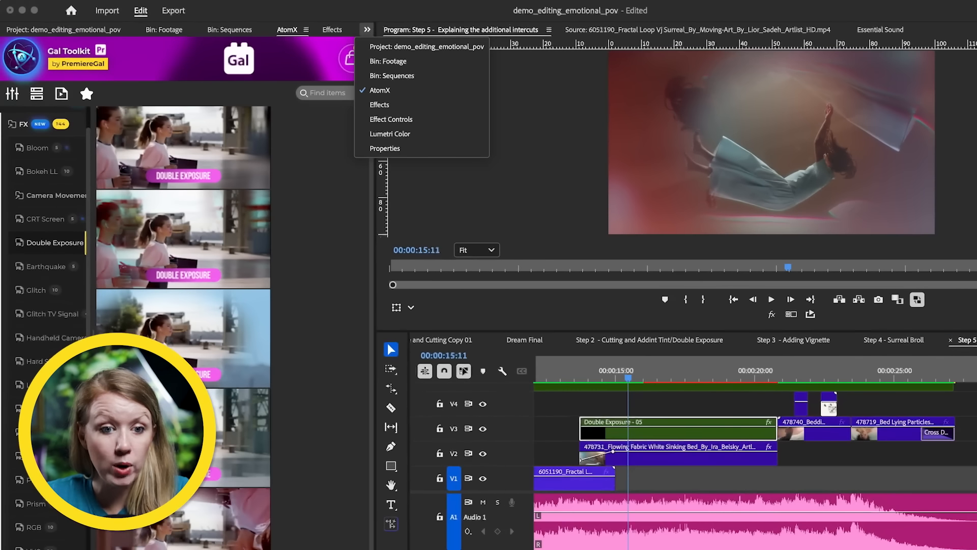
{"action": "left_click", "coordinate": [245, 40]}
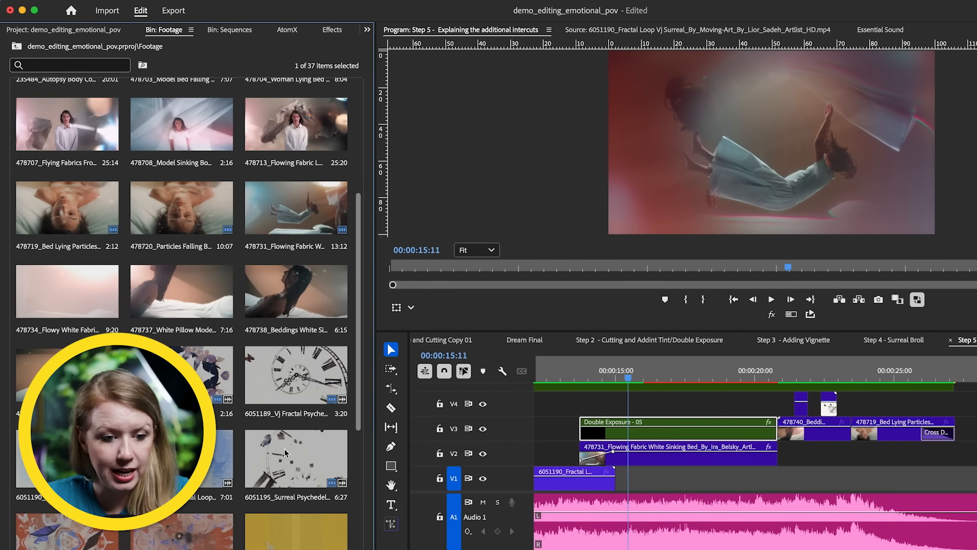
{"action": "left_click", "coordinate": [285, 453]}
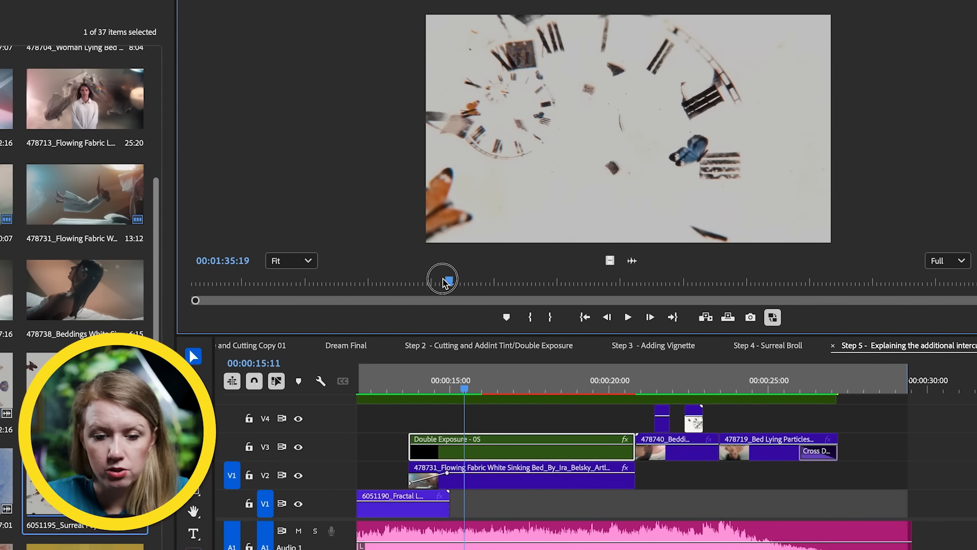
{"action": "left_click_drag", "start_coordinate": [443, 280], "coordinate": [313, 282]}
{"action": "left_click_drag", "start_coordinate": [374, 283], "coordinate": [555, 285]}
{"action": "key", "text": "o"}
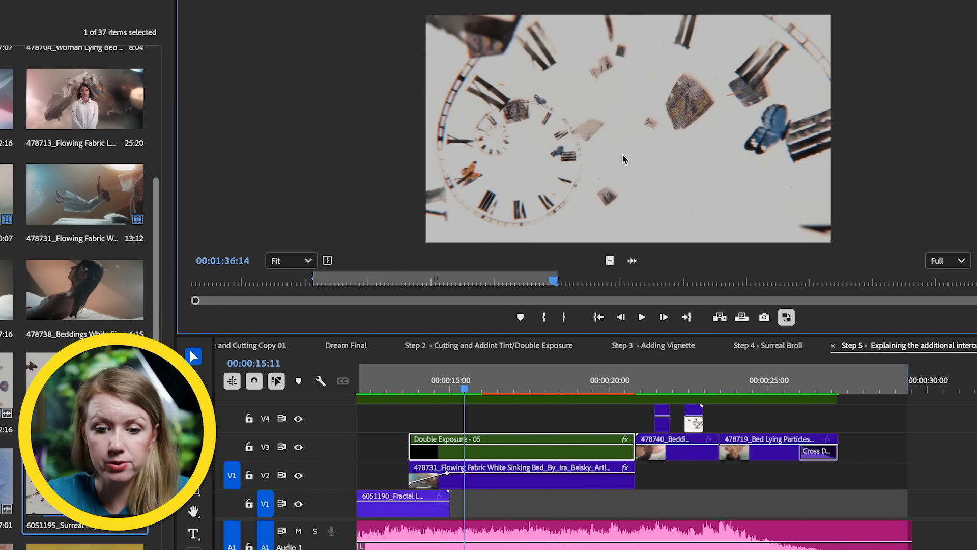
Step: Place the marked clock clip's video on V4 from about 15 seconds and extend it to the end of Double Exposure - 05
{"action": "left_click_drag", "start_coordinate": [610, 260], "coordinate": [422, 425]}
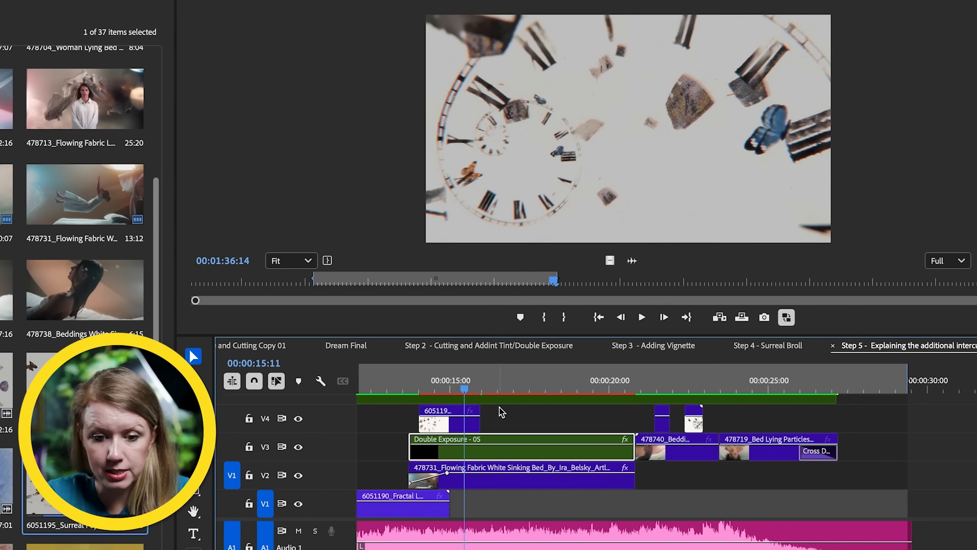
{"action": "left_click_drag", "start_coordinate": [482, 418], "coordinate": [627, 421]}
{"action": "left_click_drag", "start_coordinate": [560, 425], "coordinate": [586, 423]}
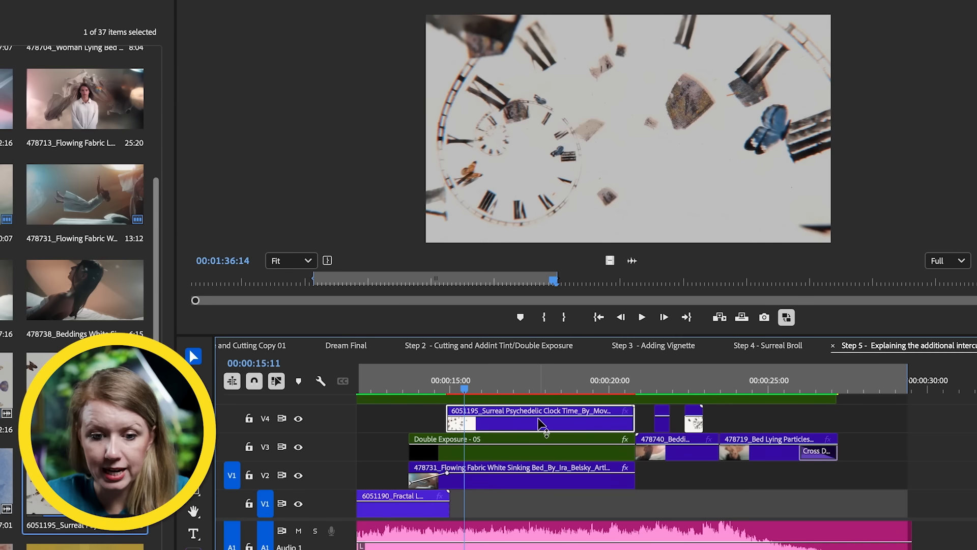
Step: Keyframe an opacity fade-in at the start of the V4 clock clip and preview it up to 00:00:16:17
{"action": "left_click", "coordinate": [469, 415]}
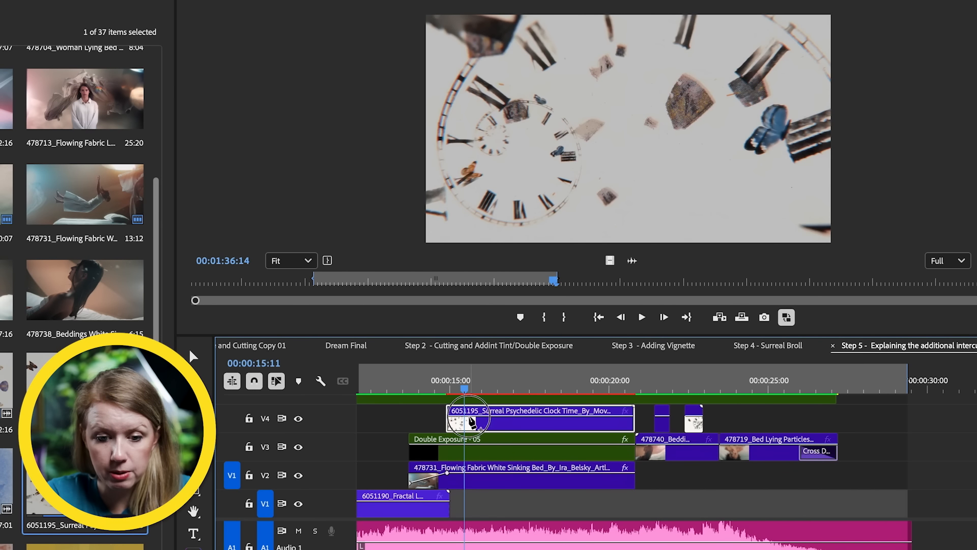
{"action": "left_click_drag", "start_coordinate": [448, 416], "coordinate": [448, 423]}
{"action": "left_click", "coordinate": [450, 389]}
{"action": "left_click_drag", "start_coordinate": [450, 390], "coordinate": [503, 389]}
{"action": "key", "text": "v"}
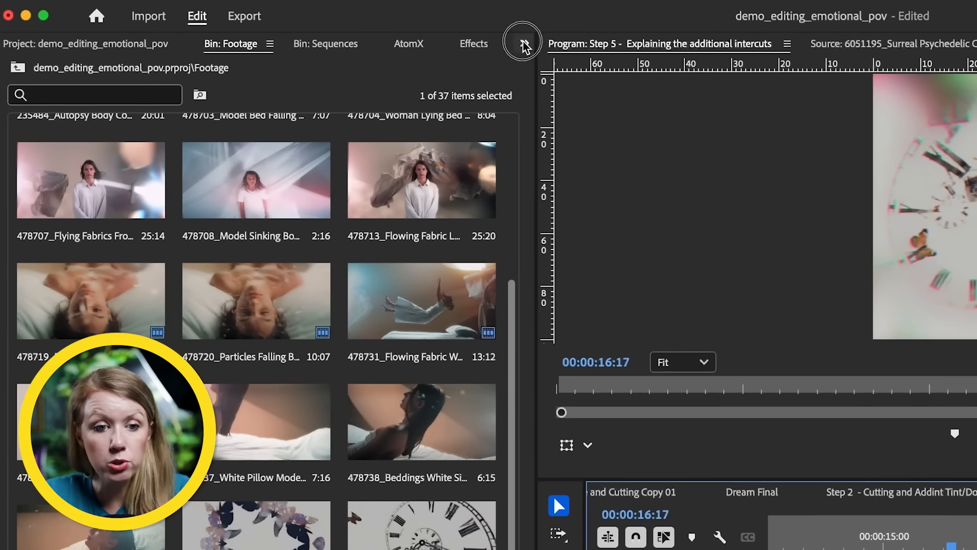
Step: Try Soft Light on the V4 clock clip and settle on the Overlay blend mode
{"action": "left_click", "coordinate": [524, 43]}
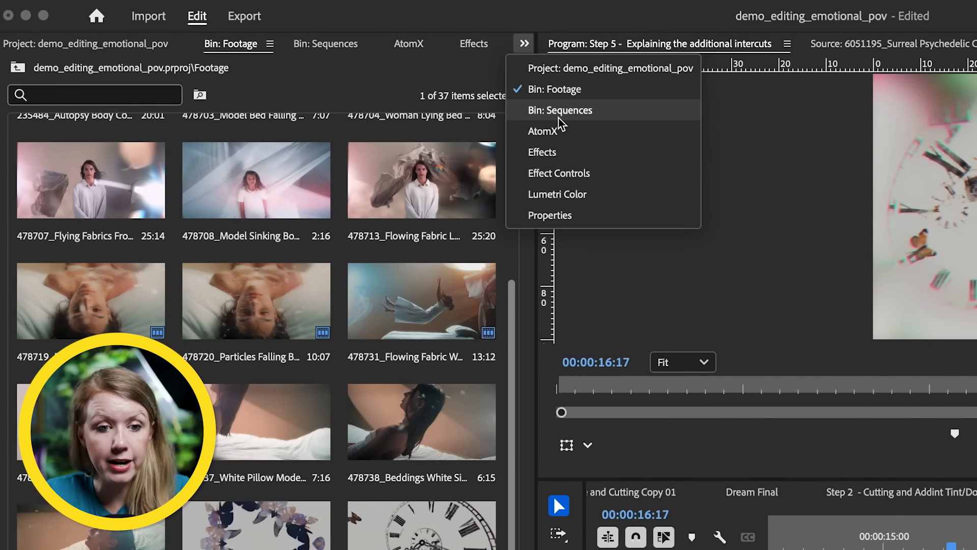
{"action": "left_click", "coordinate": [559, 173]}
{"action": "left_click", "coordinate": [248, 144]}
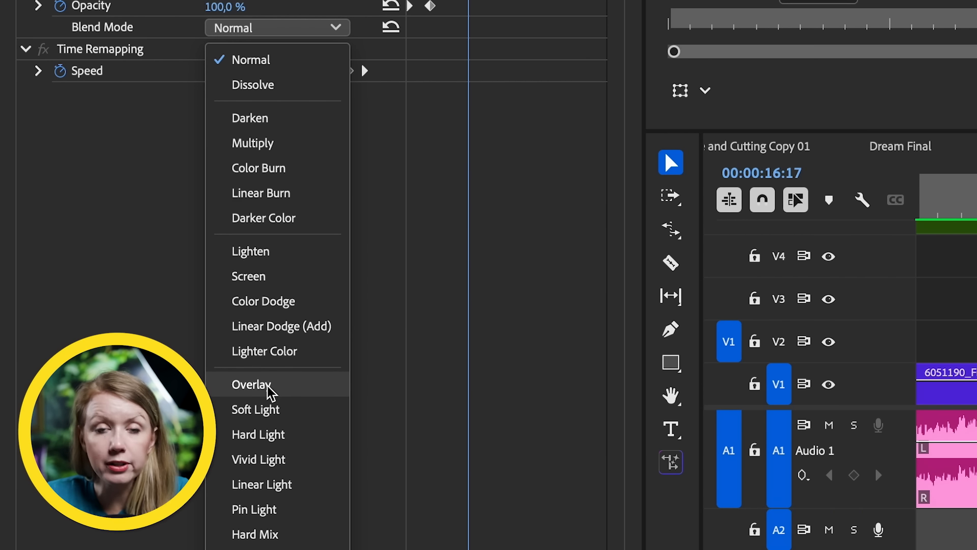
{"action": "left_click", "coordinate": [272, 411]}
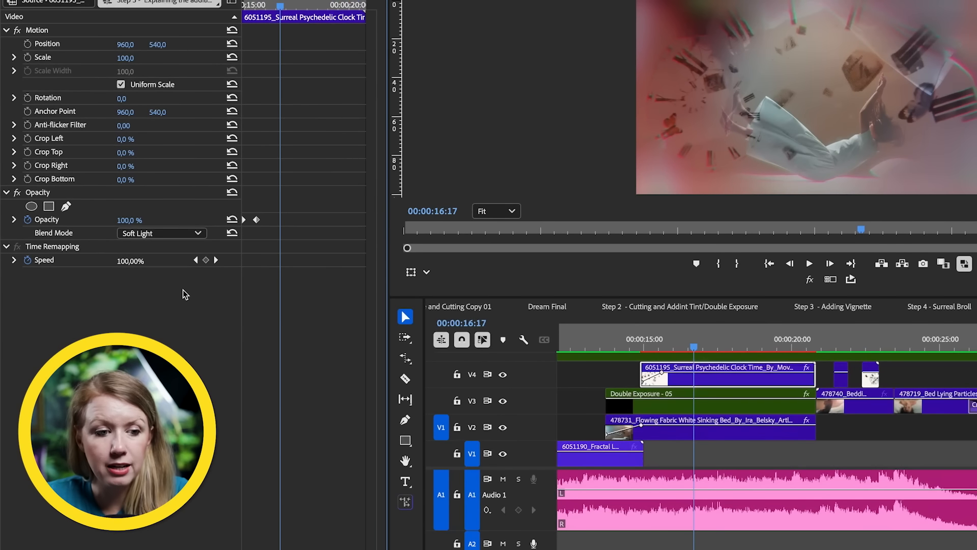
{"action": "left_click", "coordinate": [152, 233]}
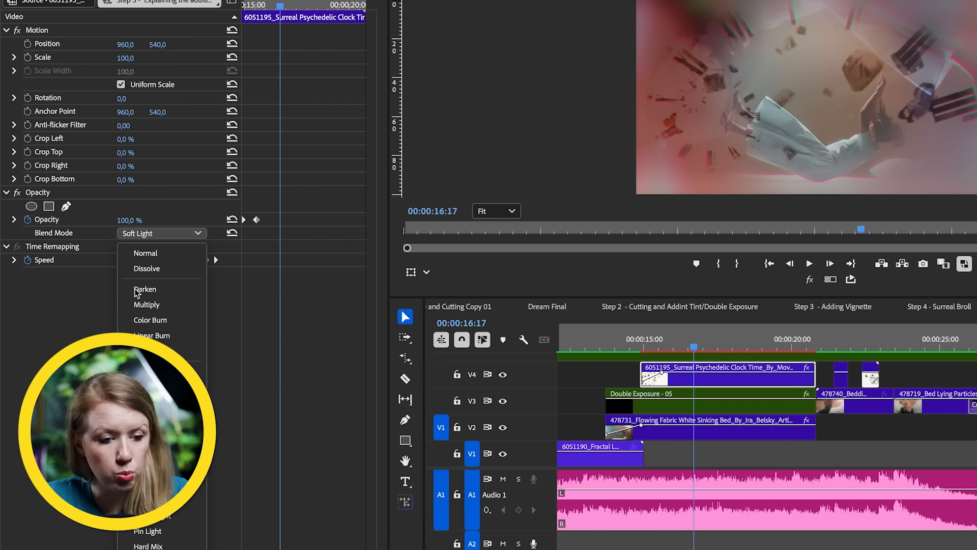
{"action": "left_click", "coordinate": [146, 454]}
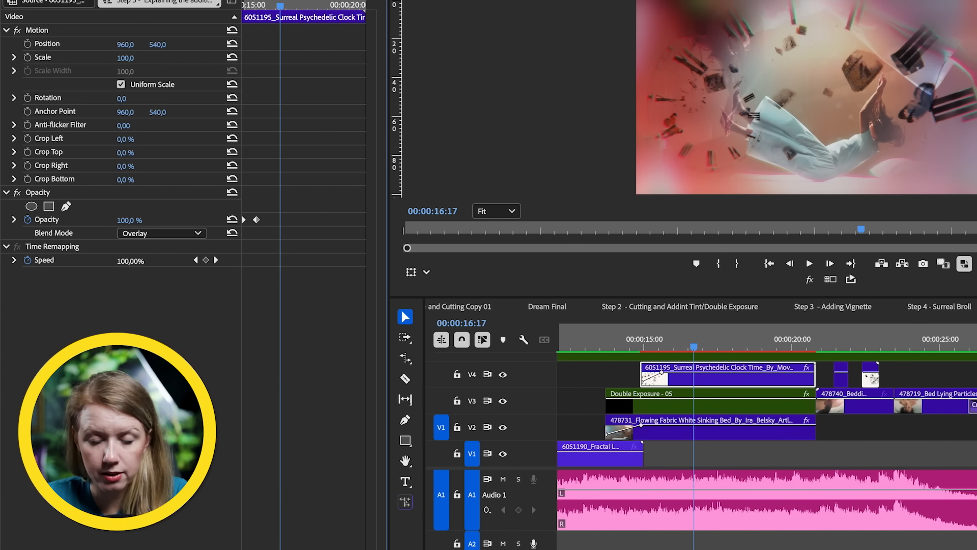
Step: Preview the clock overlay blended with the floating woman from about 14 seconds onward
{"action": "left_click_drag", "start_coordinate": [699, 345], "coordinate": [751, 350]}
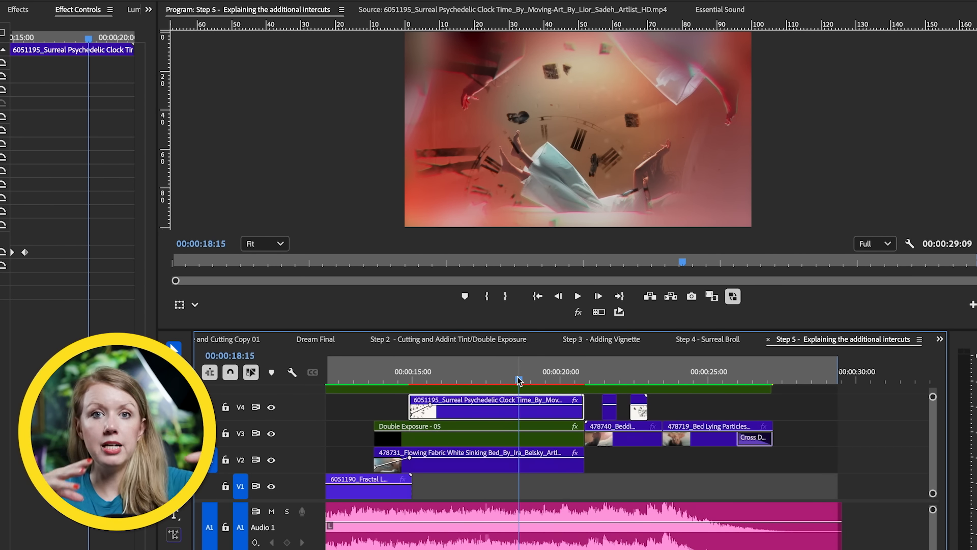
{"action": "left_click", "coordinate": [439, 388]}
{"action": "left_click_drag", "start_coordinate": [379, 378], "coordinate": [503, 384]}
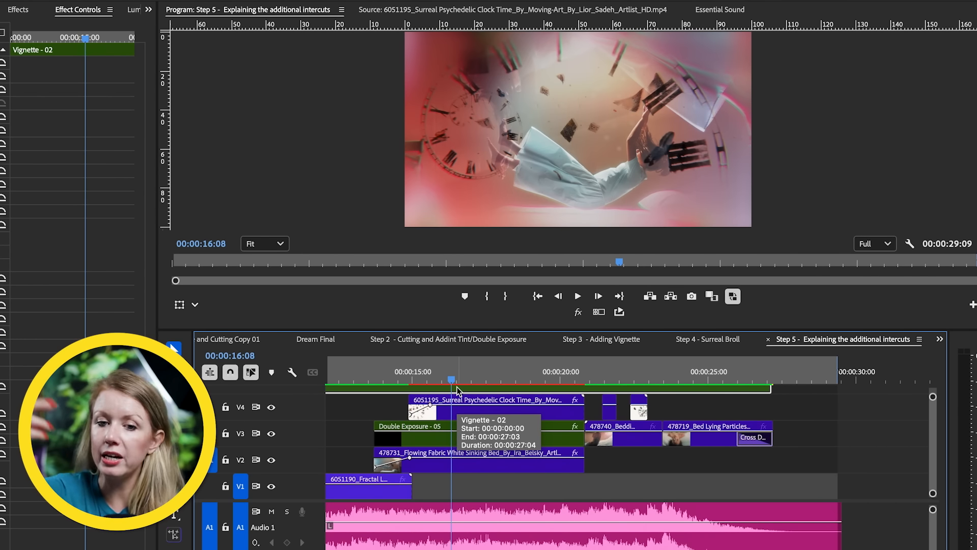
{"action": "left_click_drag", "start_coordinate": [457, 390], "coordinate": [583, 391]}
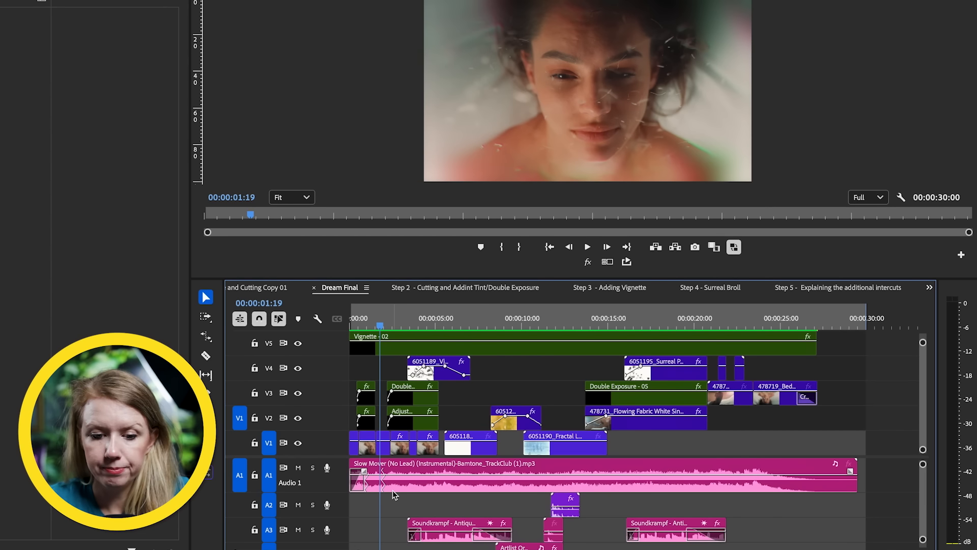
Step: Open the first Soundkrampf sound effect on A3 of the Dream Final sequence and listen to it on its own
{"action": "scroll", "coordinate": [393, 490], "scroll_direction": "down", "scroll_amount": 2}
{"action": "left_click_drag", "start_coordinate": [413, 324], "coordinate": [428, 353]}
{"action": "left_click", "coordinate": [454, 506]}
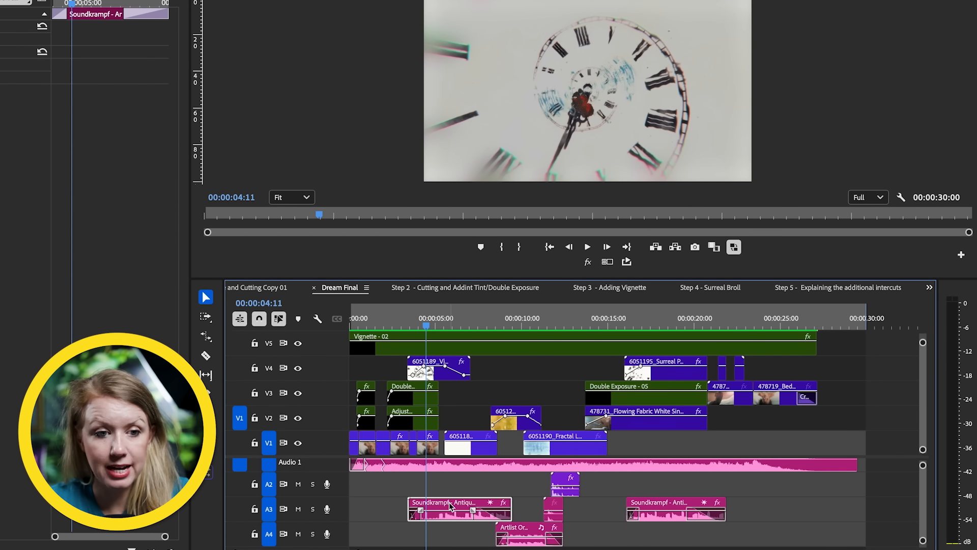
{"action": "double_click", "coordinate": [450, 506]}
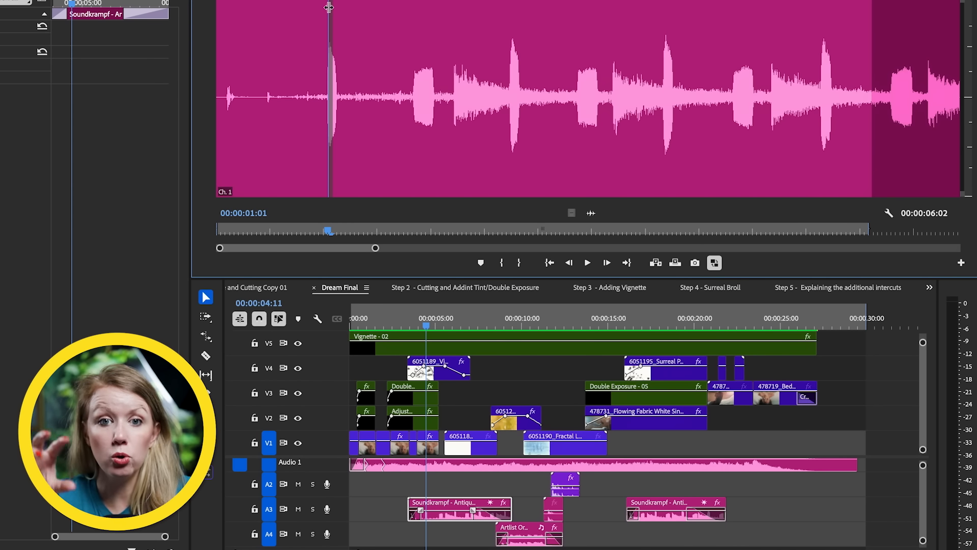
{"action": "left_click", "coordinate": [587, 262]}
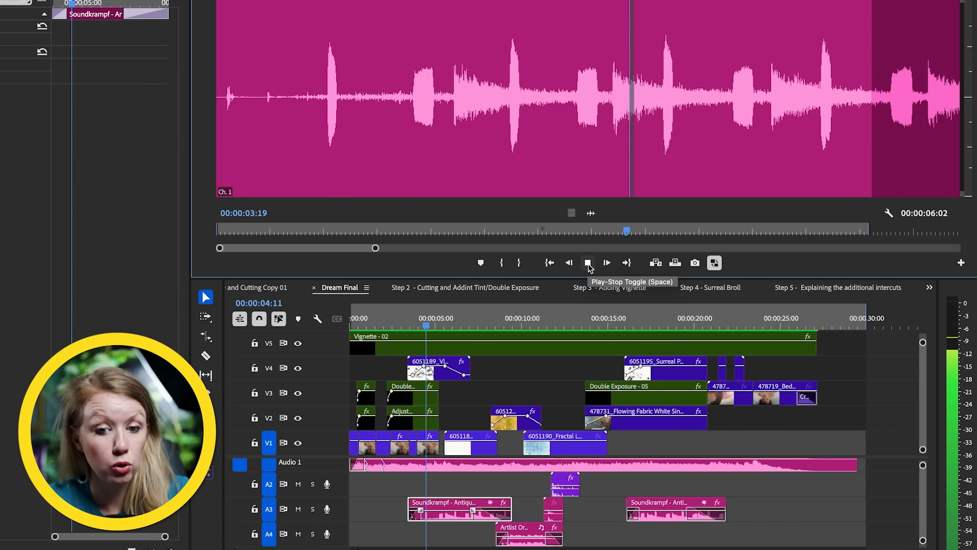
{"action": "left_click", "coordinate": [589, 264]}
Step: Play Dream Final from the start of the first clock clip to hear the Soundkrampf effect with the picture and music
{"action": "mouse_move", "coordinate": [426, 324]}
{"action": "left_mouse_down"}
{"action": "mouse_move", "coordinate": [448, 320]}
{"action": "mouse_move", "coordinate": [413, 326]}
{"action": "left_mouse_up"}
{"action": "key", "text": "space"}
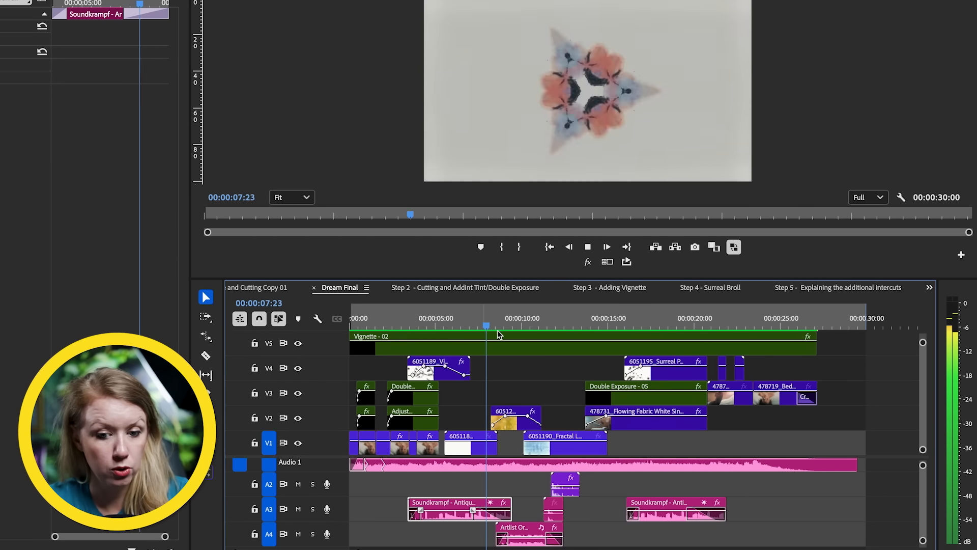
{"action": "left_click", "coordinate": [514, 321]}
{"action": "mouse_move", "coordinate": [514, 321]}
{"action": "left_mouse_down"}
{"action": "mouse_move", "coordinate": [497, 323]}
{"action": "mouse_move", "coordinate": [520, 331]}
{"action": "left_mouse_up"}
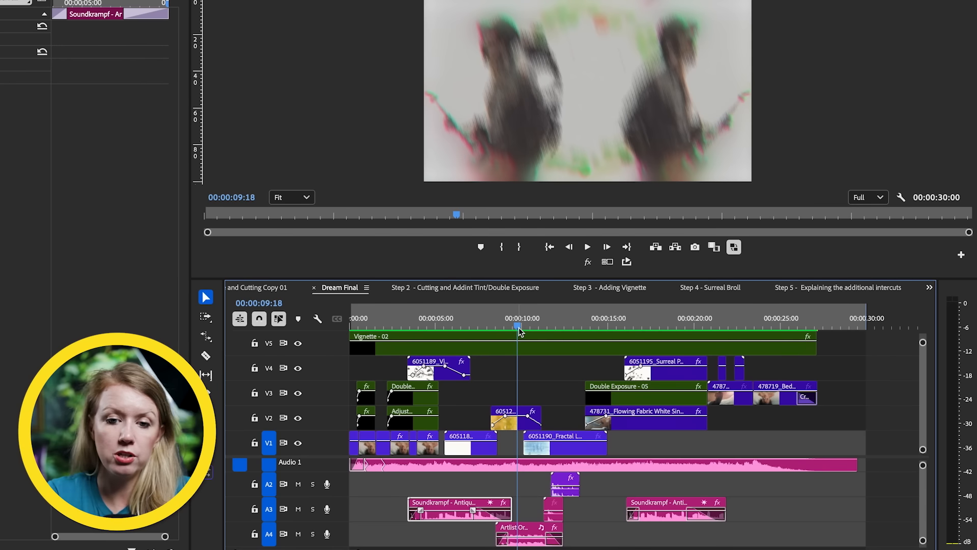
Step: Listen to the Artlist Original effect on A4 alone and with the picture from 00:00:08:20
{"action": "left_click_drag", "start_coordinate": [520, 324], "coordinate": [504, 334]}
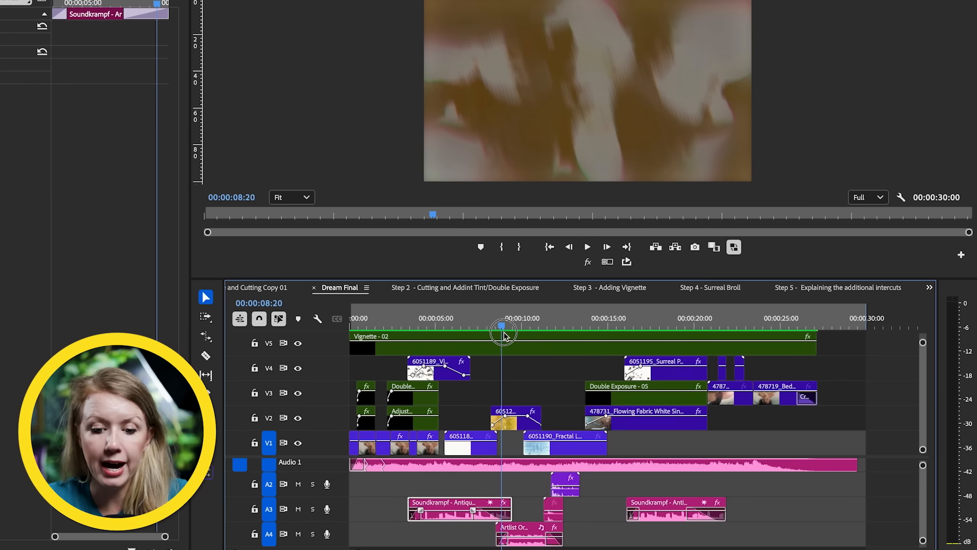
{"action": "double_click", "coordinate": [529, 533]}
{"action": "key", "text": "space"}
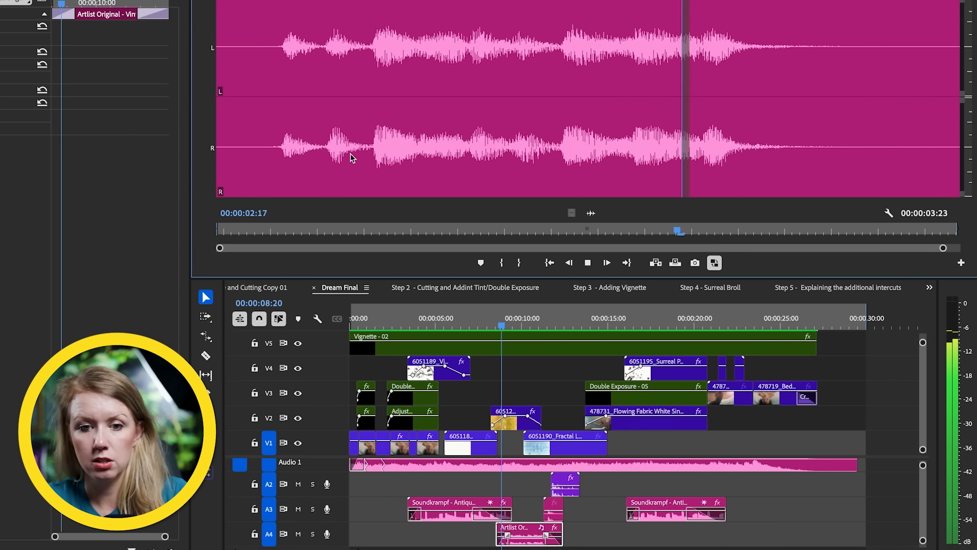
{"action": "key", "text": "space"}
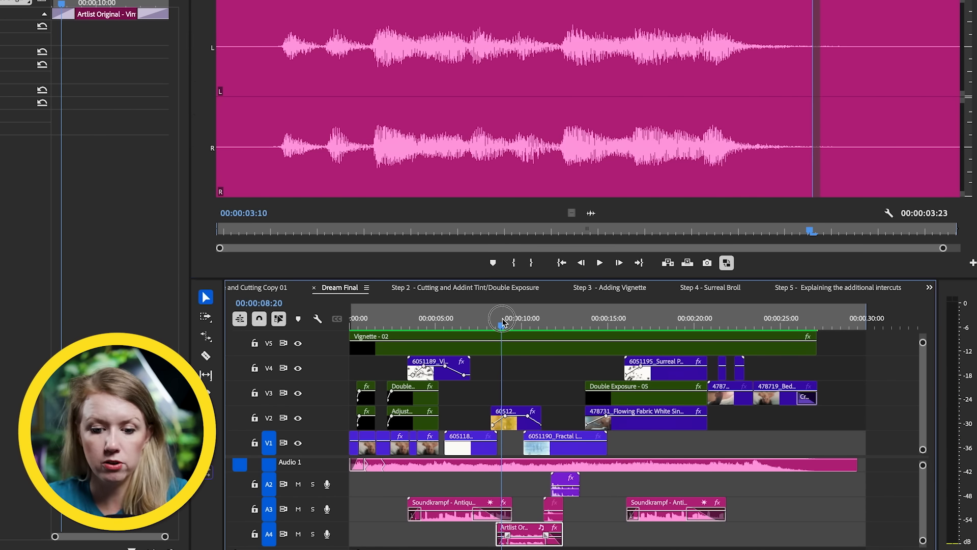
{"action": "left_click", "coordinate": [509, 359]}
{"action": "key", "text": "space"}
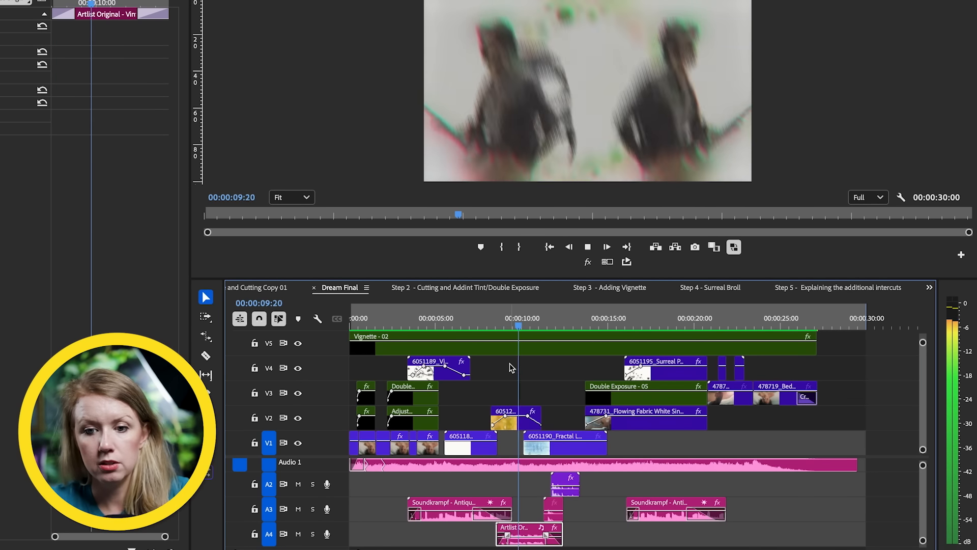
{"action": "key", "text": "space"}
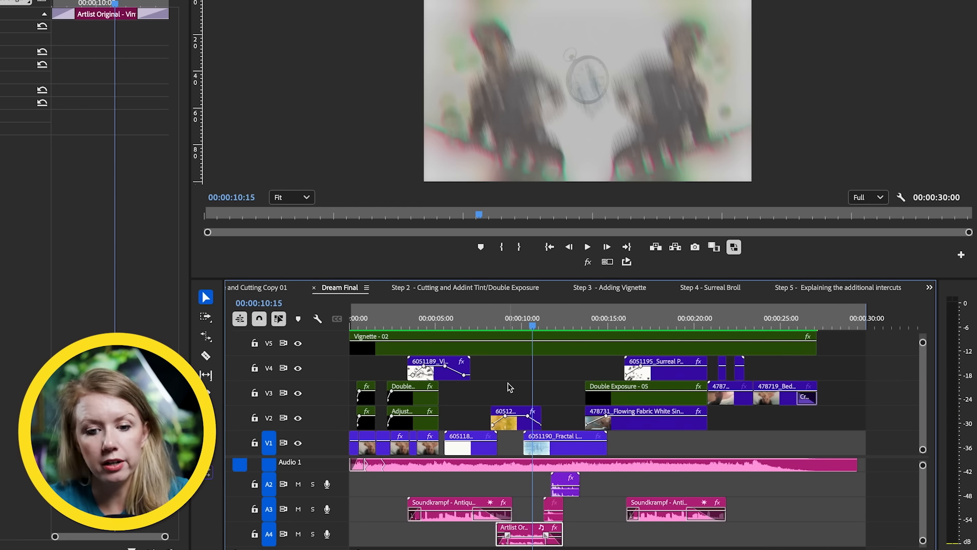
{"action": "left_click", "coordinate": [518, 325]}
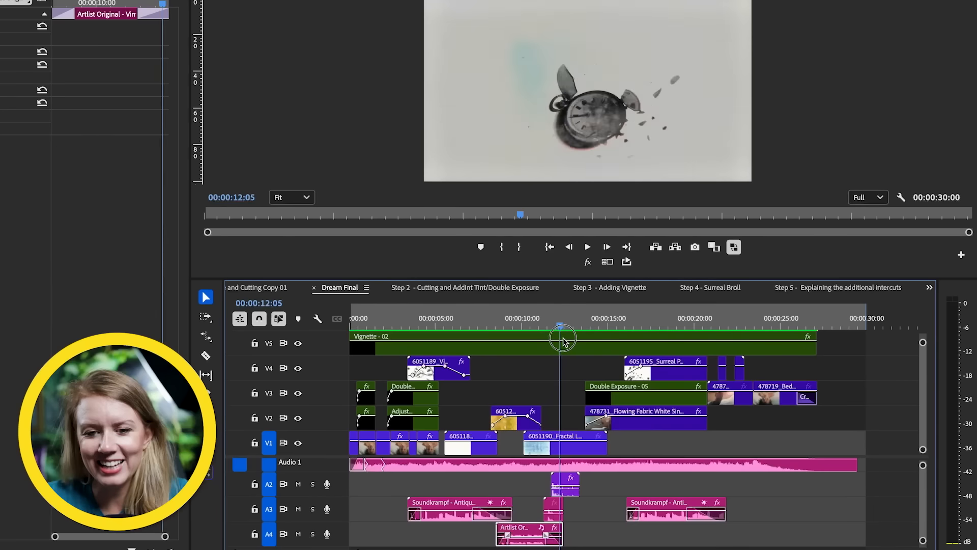
Step: Listen to the Vadi Sound glass effect near 11 seconds on A3 and play it with the shattering pocket watch shot
{"action": "left_click_drag", "start_coordinate": [562, 342], "coordinate": [550, 376]}
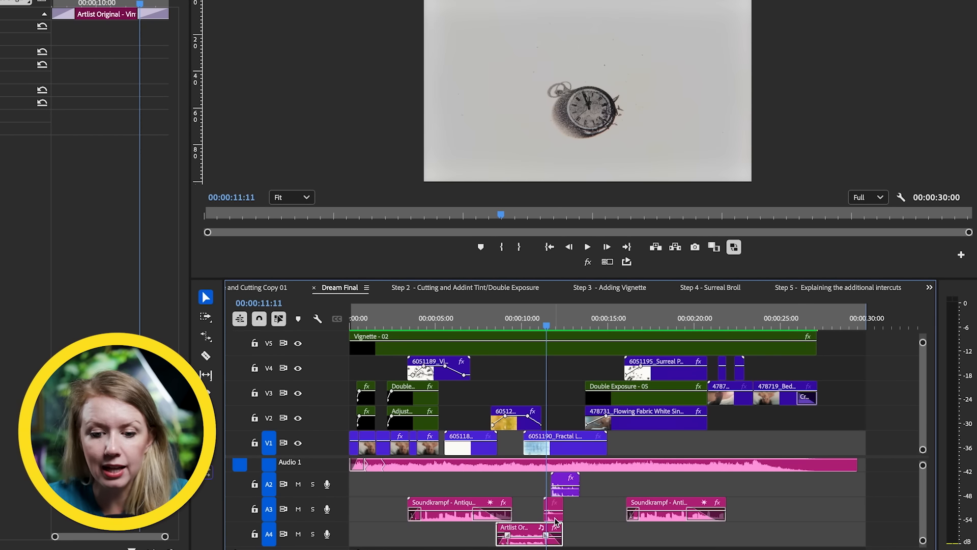
{"action": "double_click", "coordinate": [557, 513]}
{"action": "key", "text": "space"}
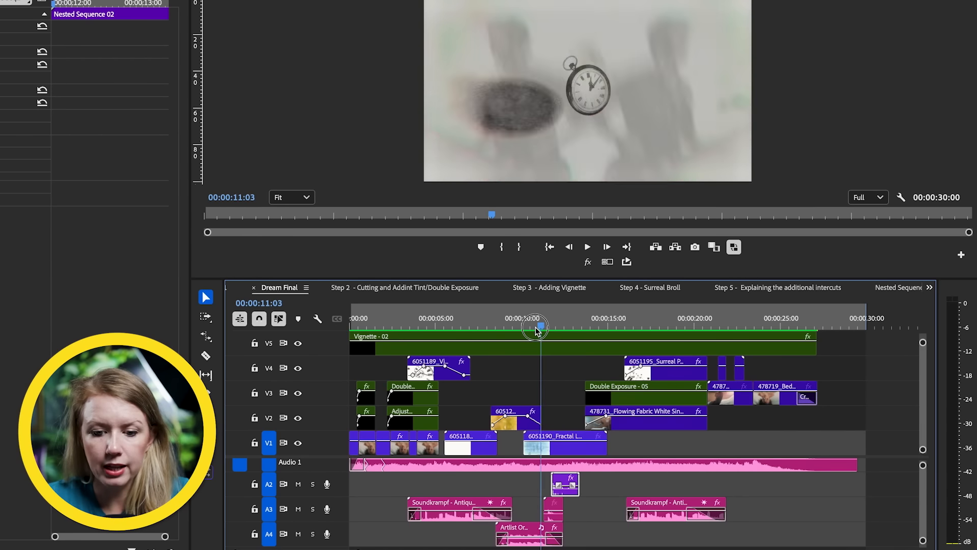
{"action": "left_click_drag", "start_coordinate": [534, 402], "coordinate": [540, 402]}
{"action": "key", "text": "space"}
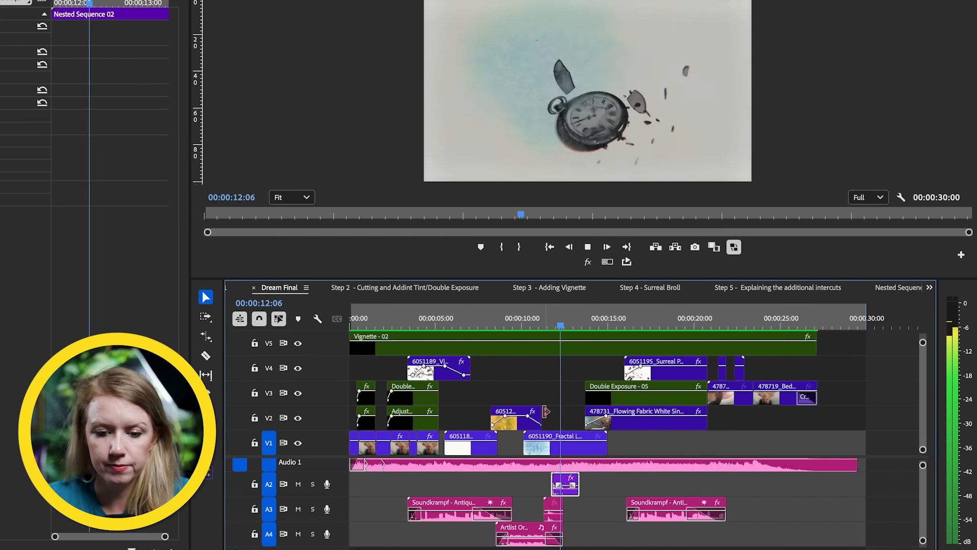
{"action": "key", "text": "space"}
Step: Play the second Soundkrampf effect from 00:00:16:06 through the closing clock intercuts and check the Slow Mover music track on A1
{"action": "mouse_move", "coordinate": [628, 318]}
{"action": "left_mouse_down"}
{"action": "mouse_move", "coordinate": [668, 334]}
{"action": "mouse_move", "coordinate": [627, 333]}
{"action": "left_mouse_up"}
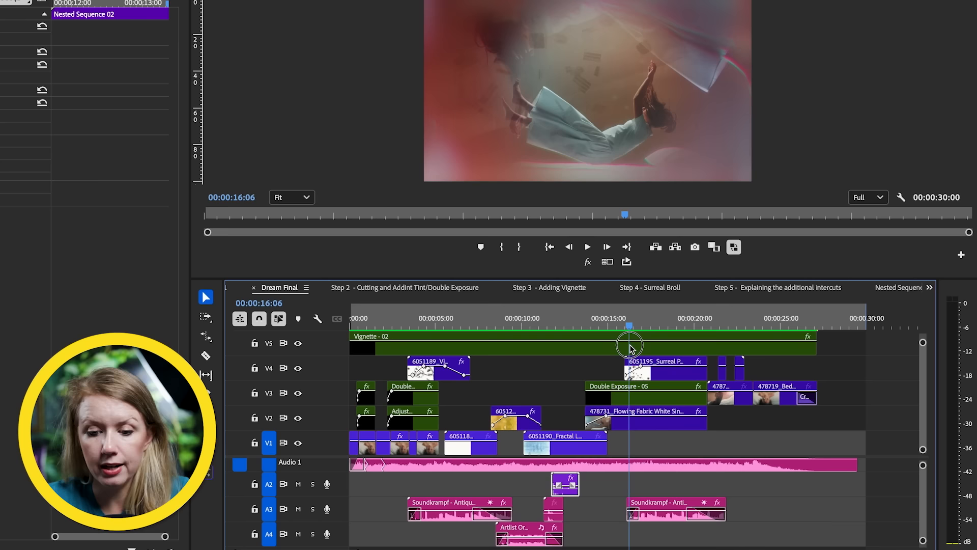
{"action": "left_click", "coordinate": [655, 509]}
{"action": "key", "text": "space"}
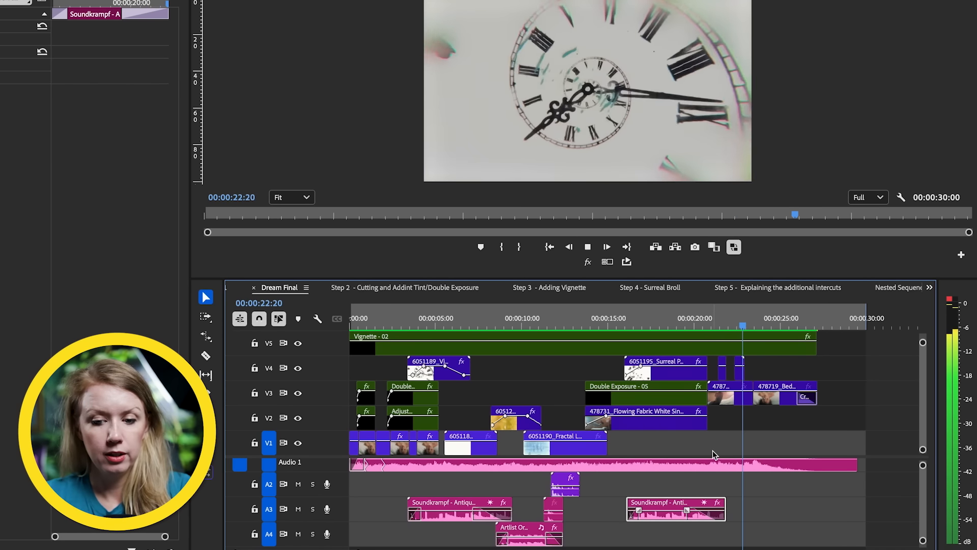
{"action": "key", "text": "space"}
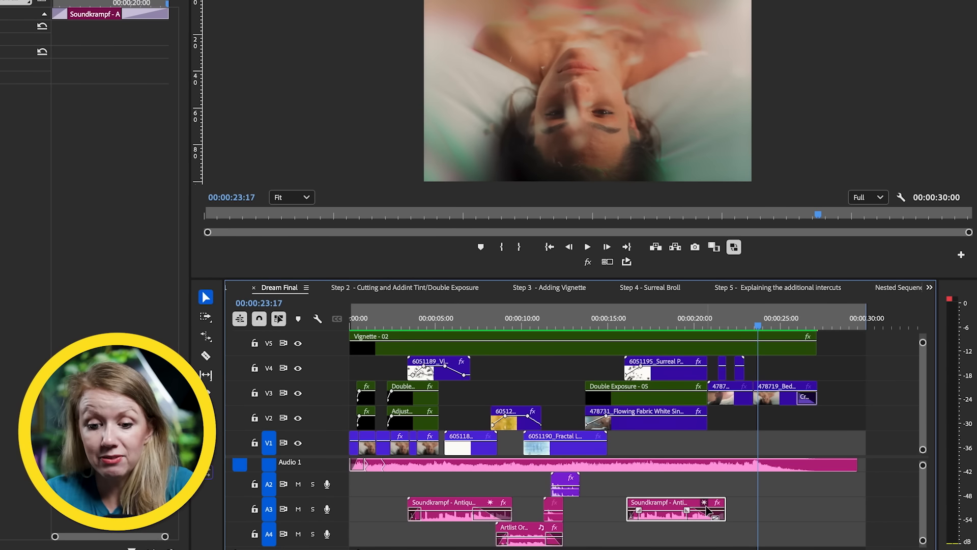
{"action": "scroll", "coordinate": [712, 493], "scroll_direction": "up", "scroll_amount": 2}
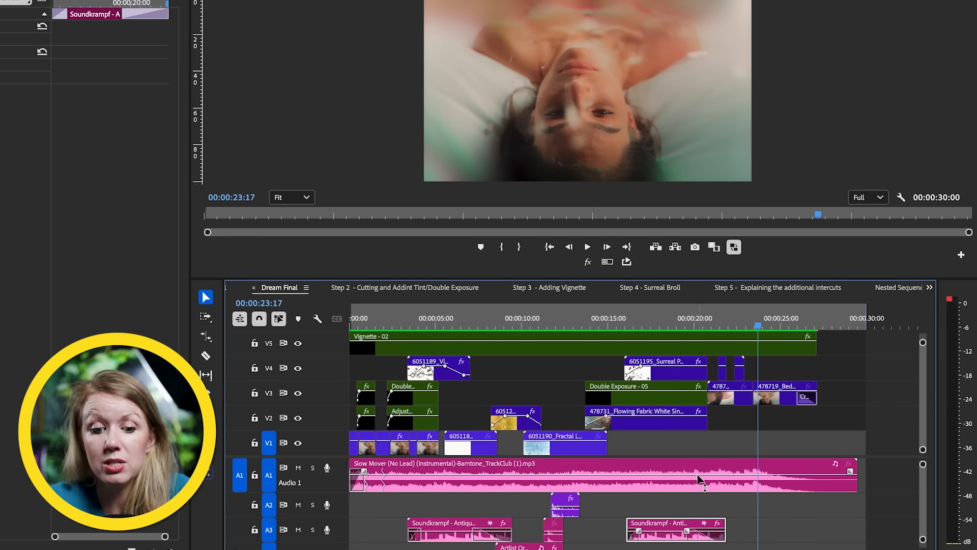
{"action": "mouse_move", "coordinate": [699, 479]}
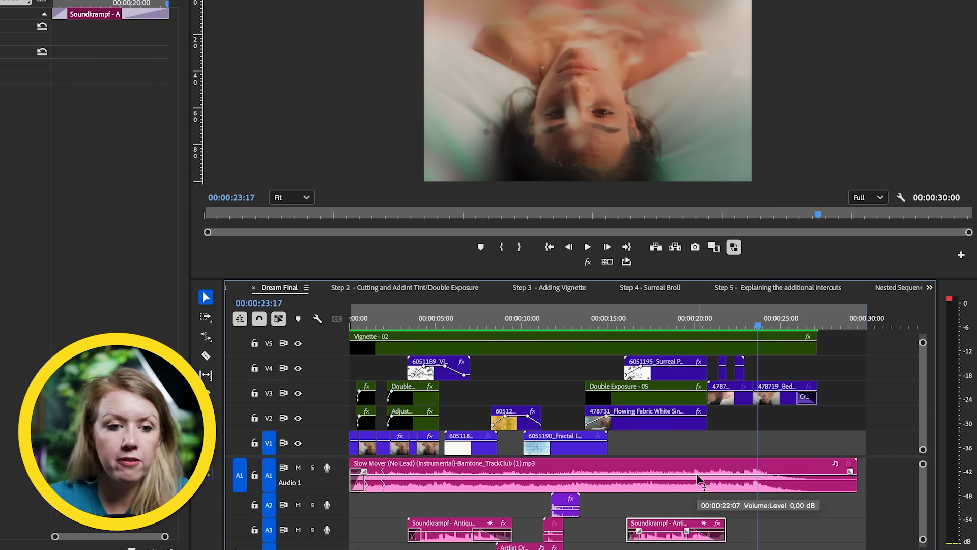